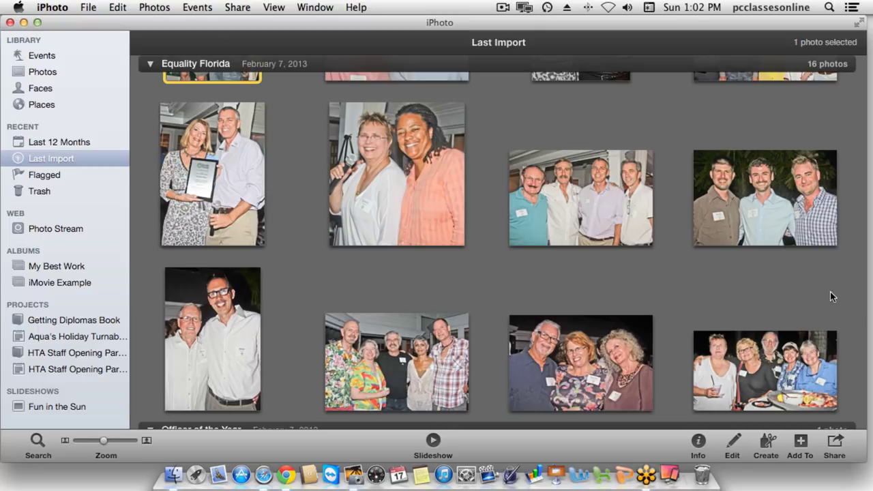
# - Browse the Last Import photos by event, from 2013 Community Foundation Luncheon through Art @ 830 to Equality Florida
pyautogui.scroll(3, 830, 292)
pyautogui.scroll(-10, 829, 292)
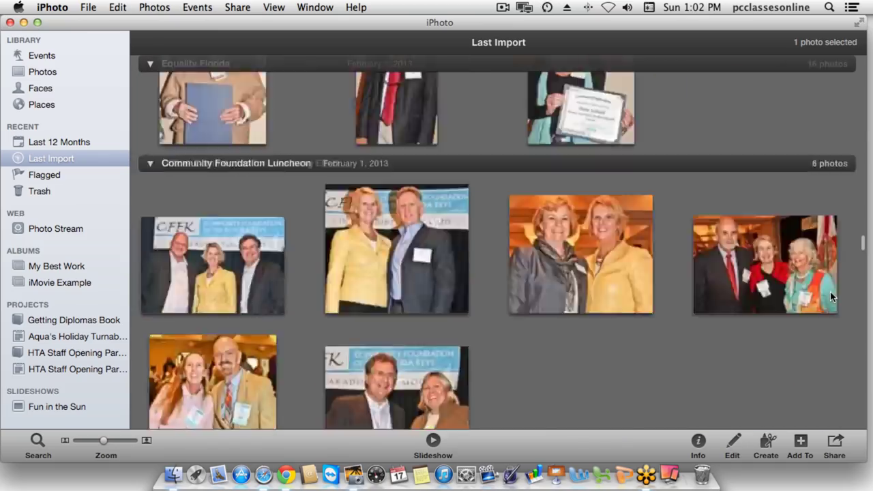
pyautogui.scroll(15, 829, 292)
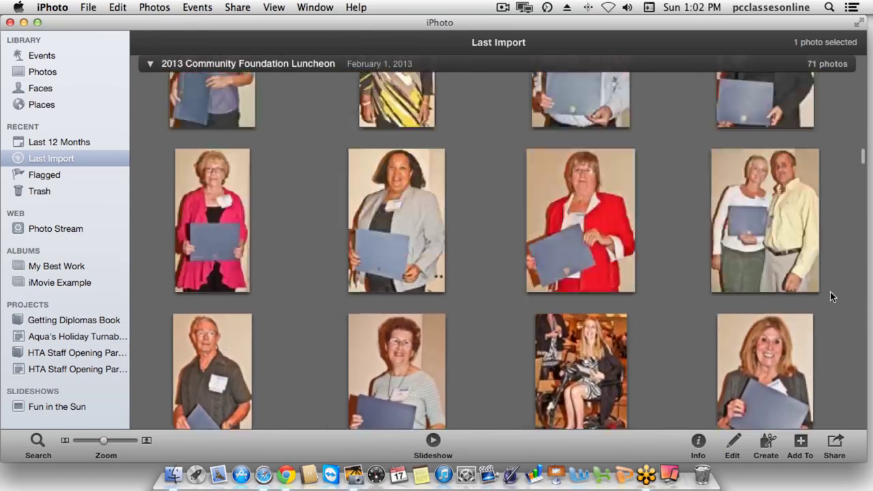
pyautogui.scroll(-15, 830, 292)
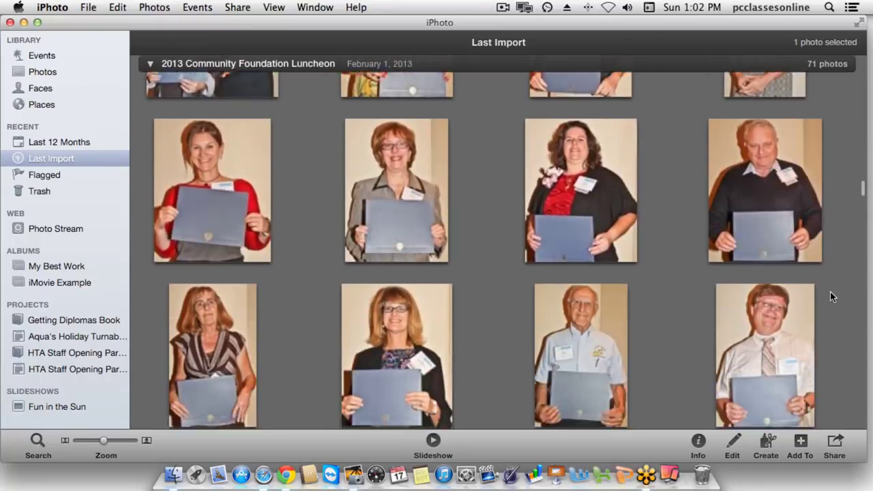
pyautogui.scroll(-8, 829, 291)
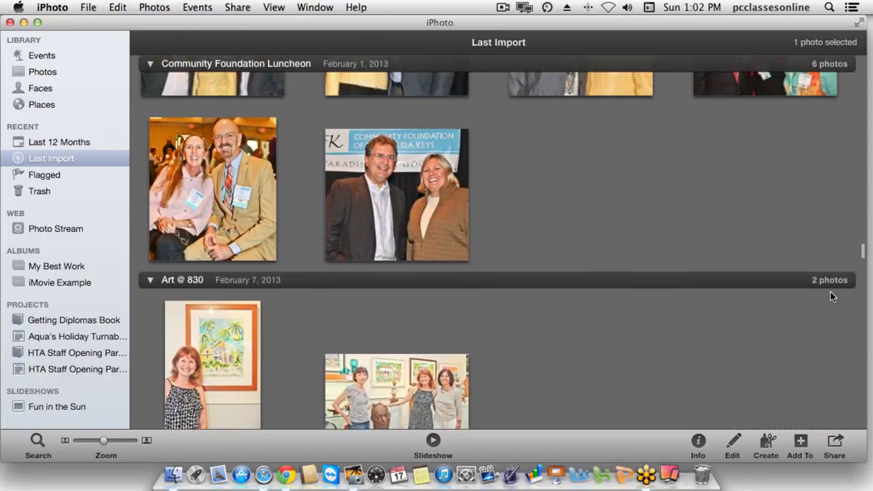
pyautogui.scroll(-4, 830, 292)
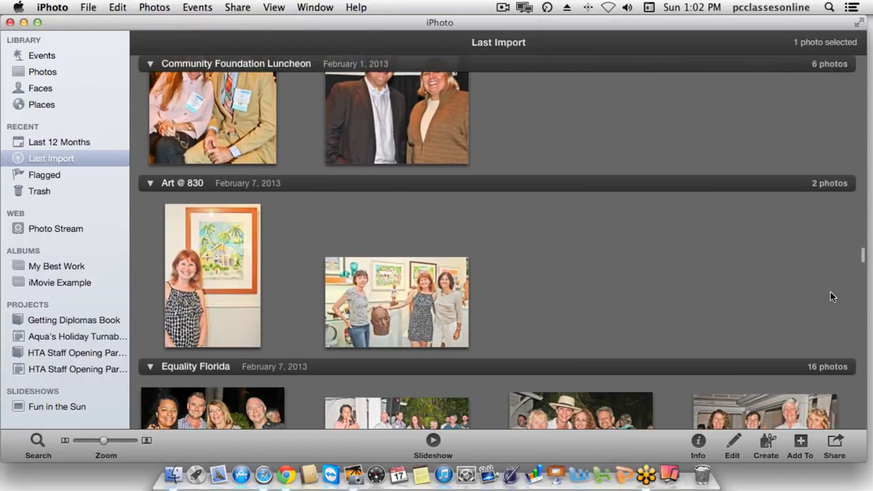
pyautogui.scroll(-2, 830, 297)
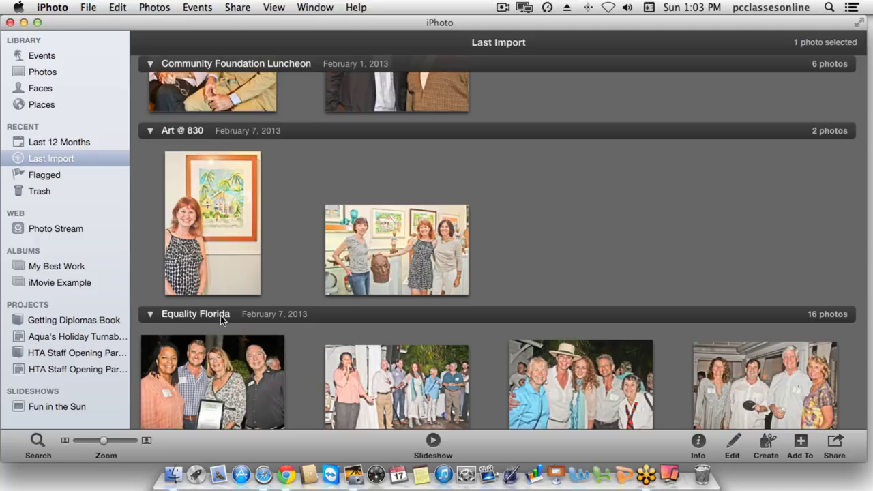
# - Look through the library's Events, Photos, Faces and Places views in turn
pyautogui.moveTo(239, 270)
pyautogui.click(81, 51)
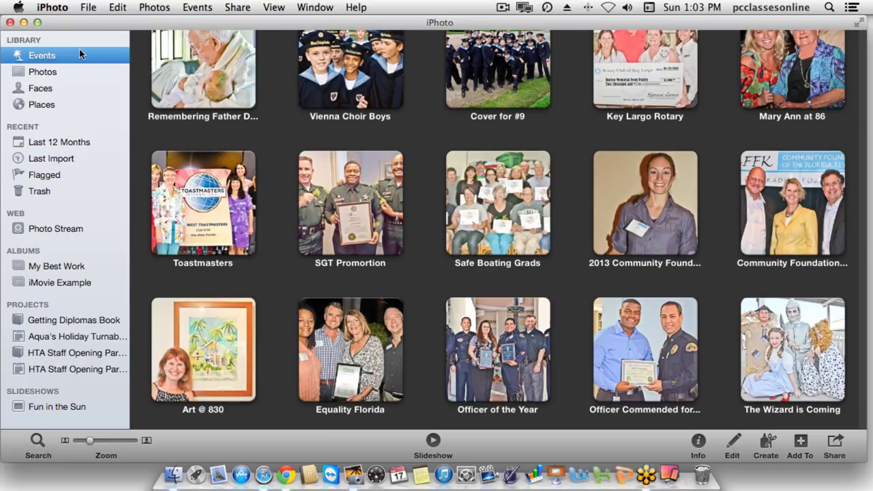
pyautogui.click(83, 69)
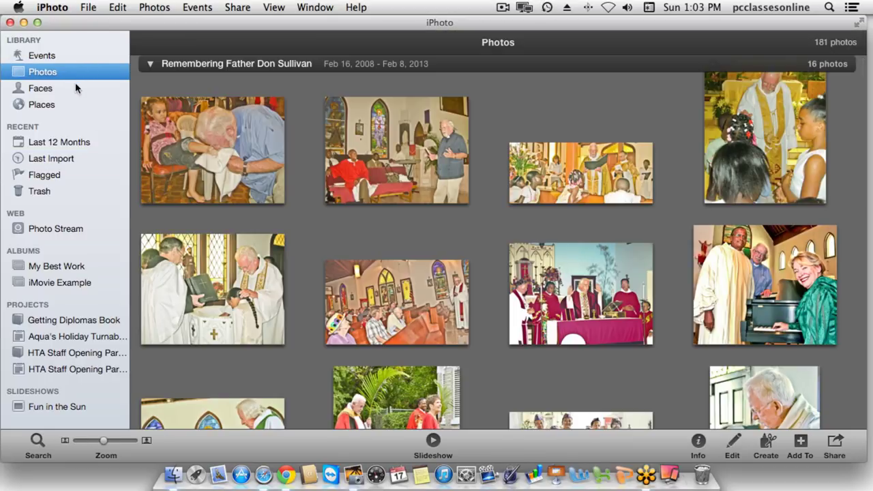
pyautogui.click(75, 87)
pyautogui.click(69, 102)
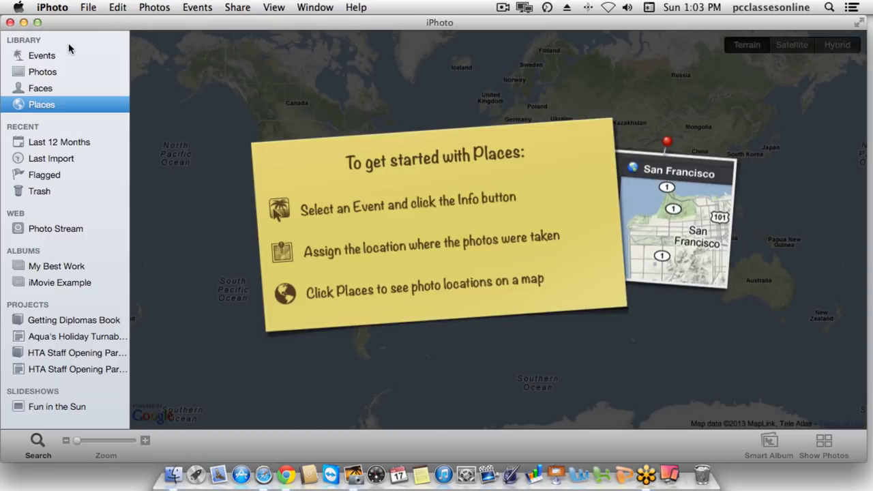
# - Merge the Art @ 830 event into the Equality Florida event and turn off further merge confirmations
pyautogui.click(54, 58)
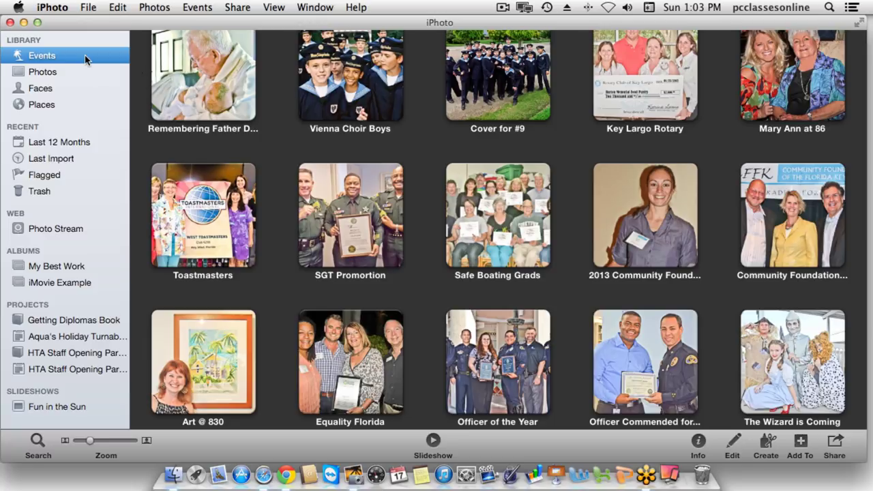
pyautogui.scroll(-3, 234, 326)
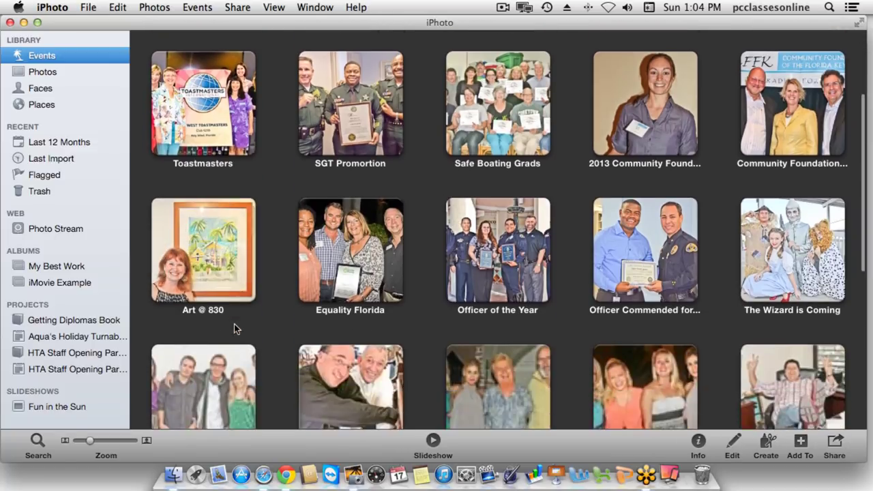
pyautogui.scroll(-2, 233, 328)
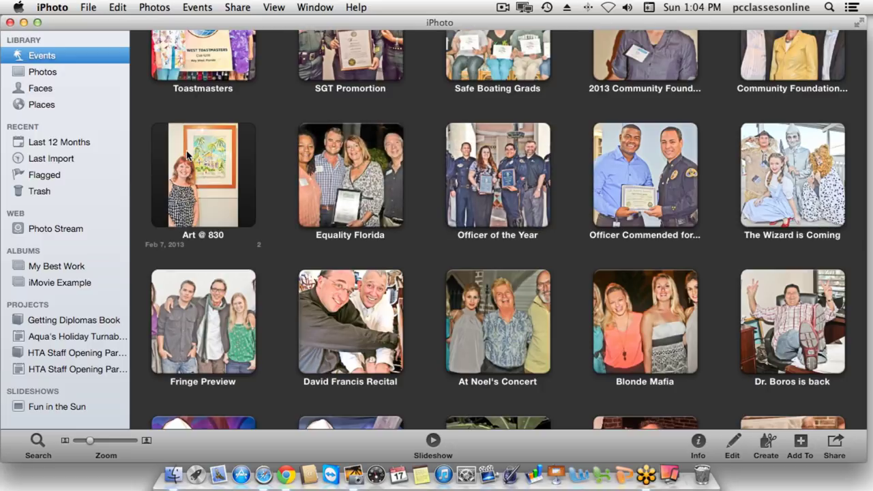
pyautogui.moveTo(187, 154); pyautogui.dragTo(320, 150)
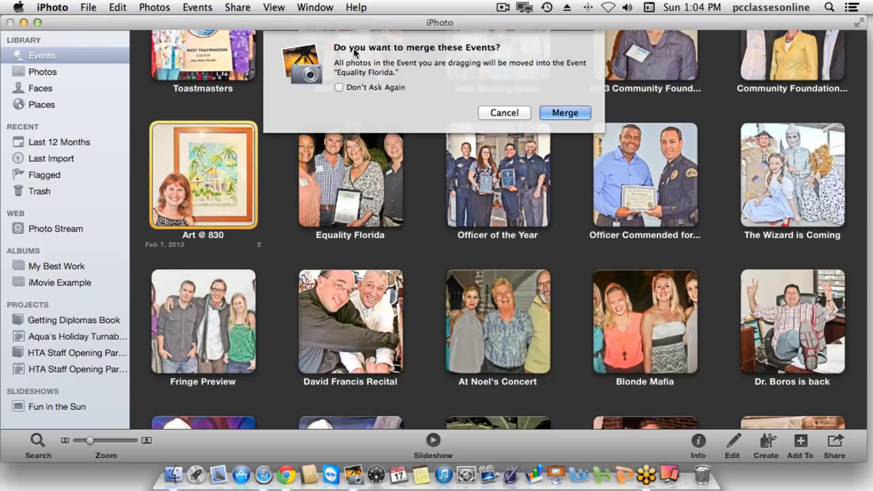
pyautogui.click(339, 87)
pyautogui.click(581, 115)
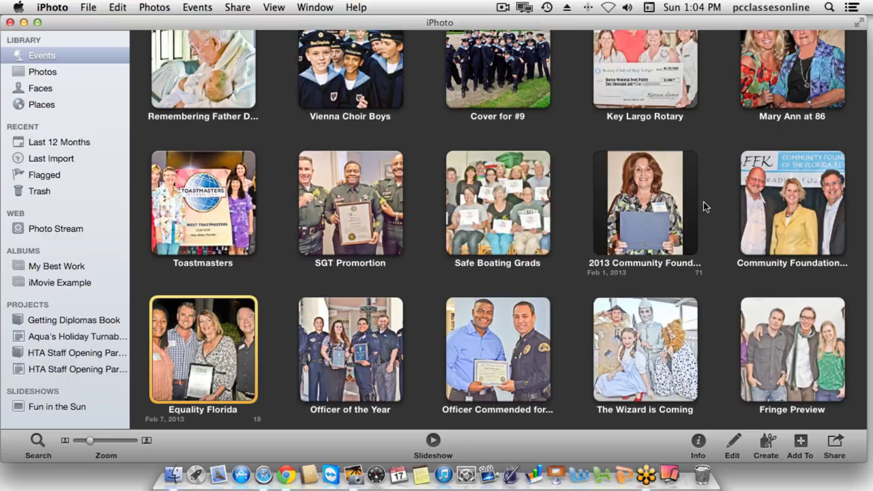
# - View the photos in the Community Foundation Luncheon event, return to all events and clear the selection
pyautogui.doubleClick(775, 194)
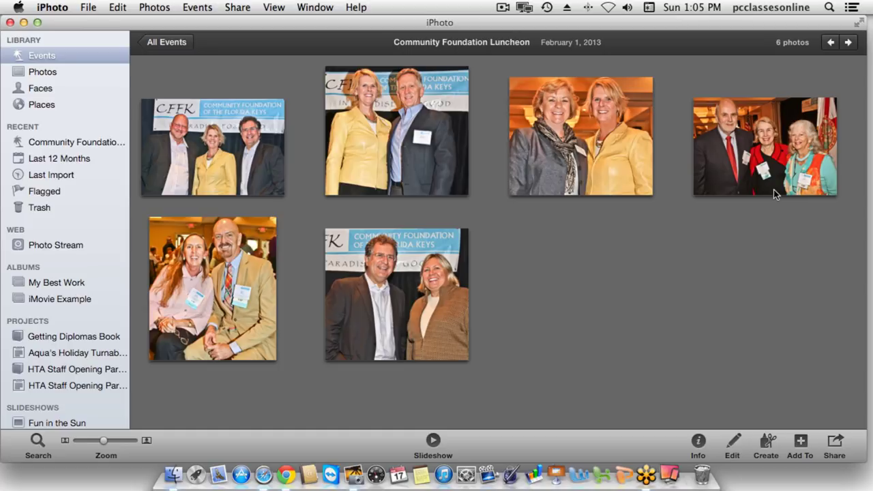
pyautogui.click(159, 42)
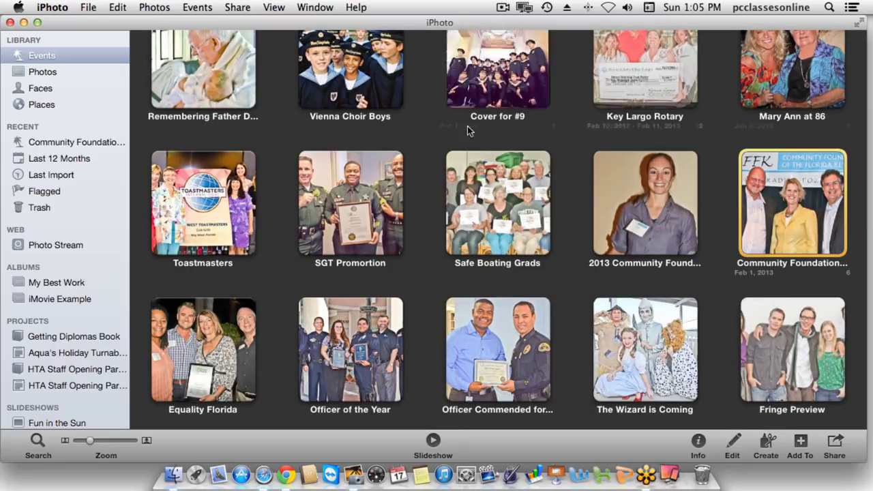
pyautogui.click(418, 182)
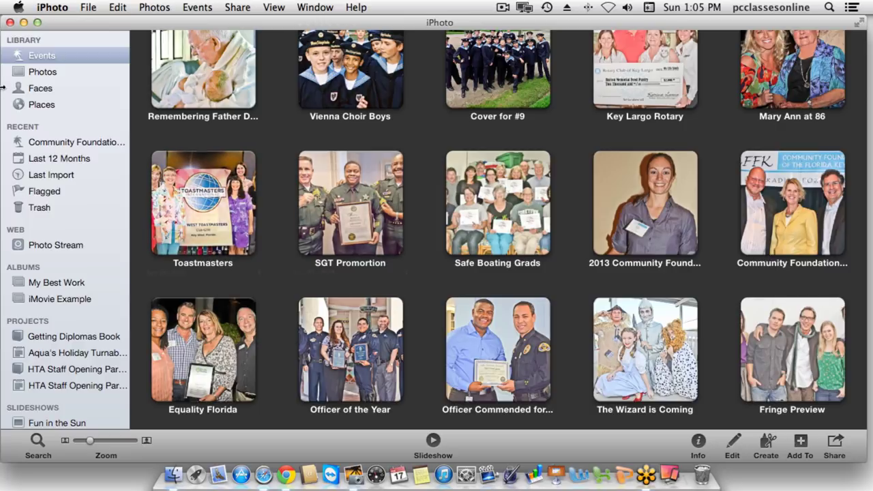
# - Examine the full Photos library grouped by event, ending at the merged Equality Florida group
pyautogui.click(41, 74)
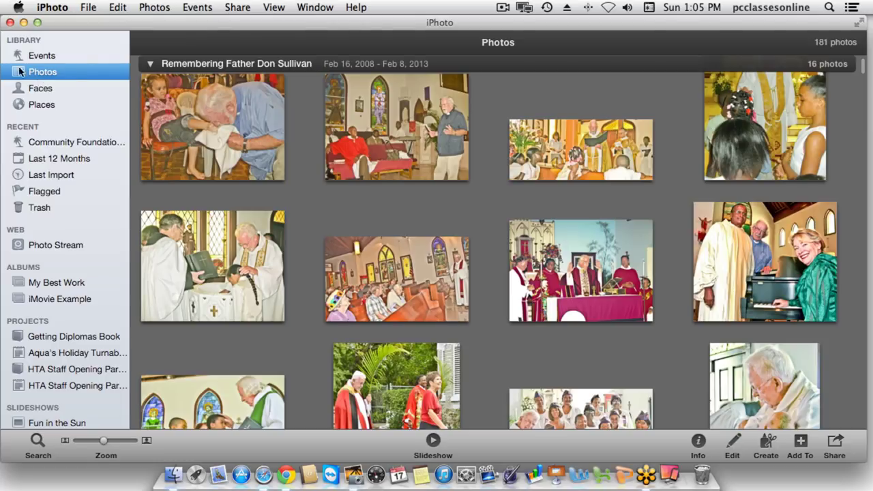
pyautogui.scroll(-15, 517, 303)
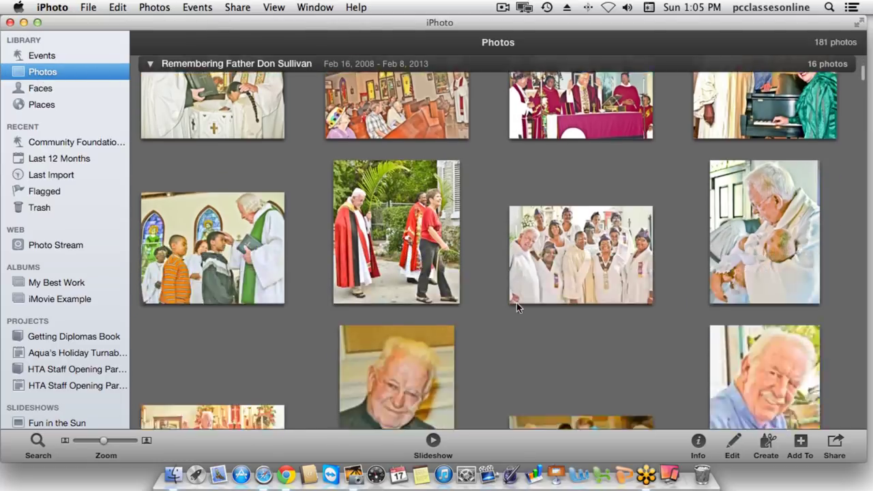
pyautogui.scroll(-12, 516, 304)
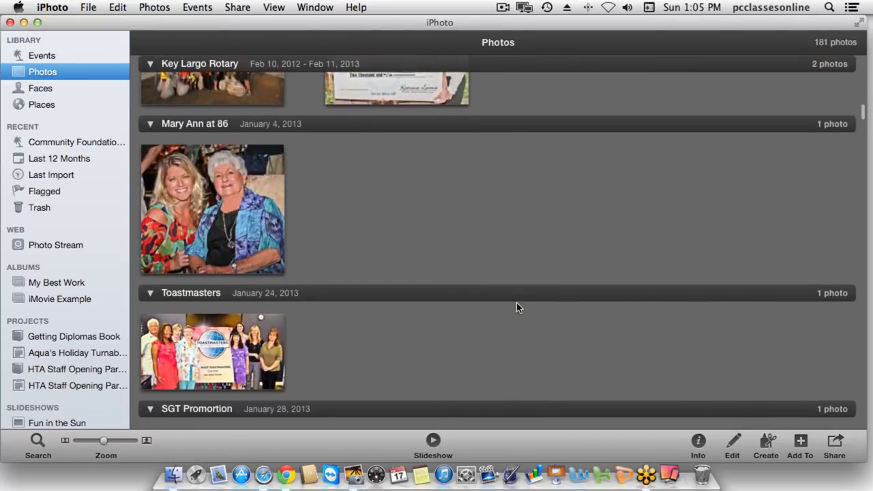
pyautogui.scroll(-12, 516, 305)
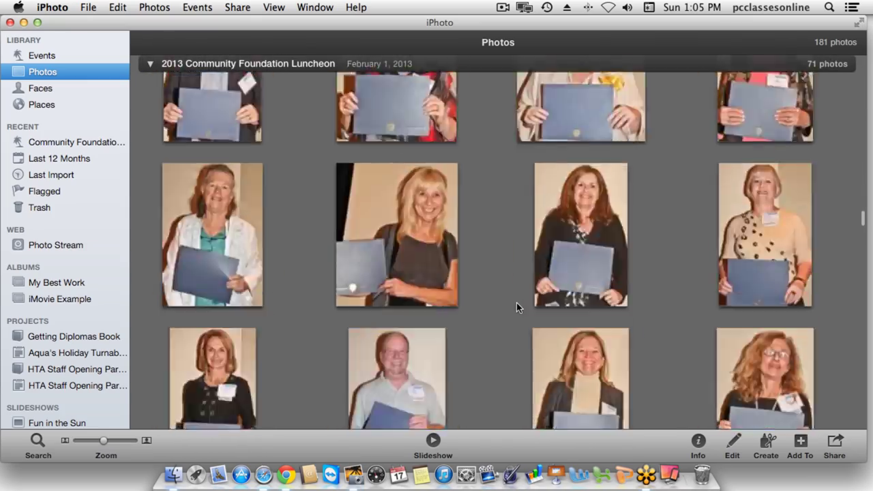
pyautogui.scroll(-10, 516, 302)
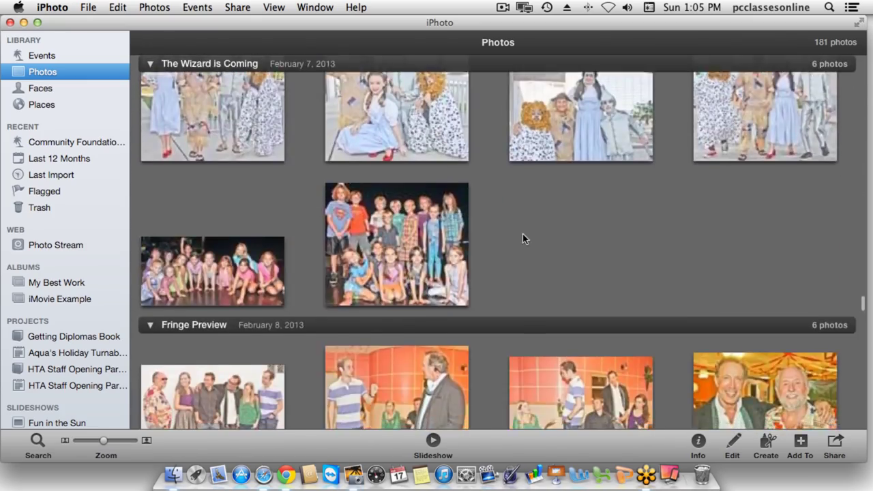
pyautogui.scroll(4, 522, 234)
pyautogui.scroll(-8, 523, 234)
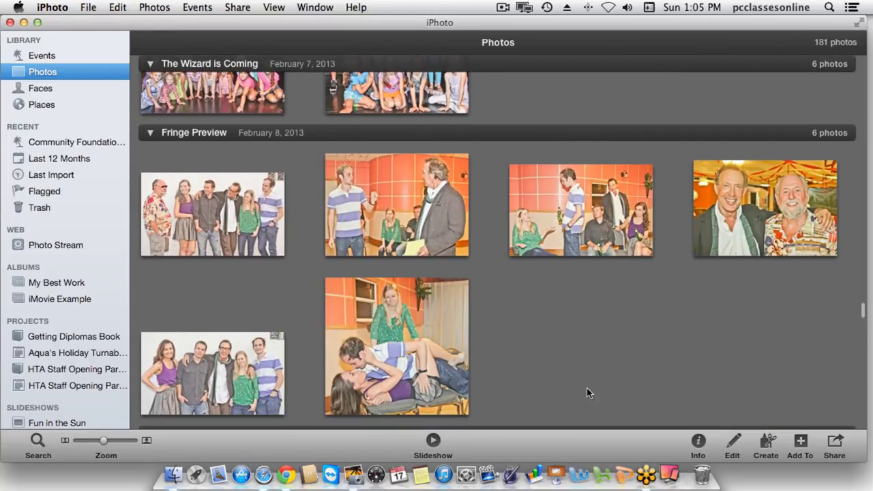
pyautogui.scroll(10, 432, 224)
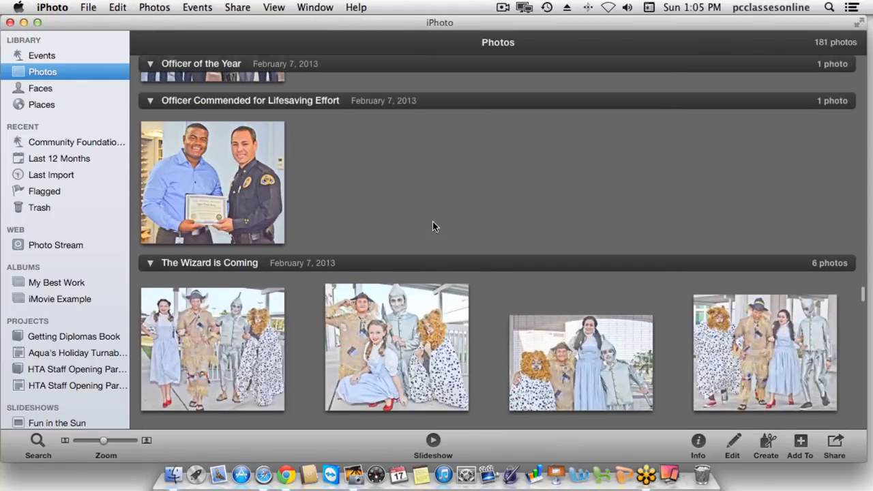
pyautogui.scroll(10, 432, 225)
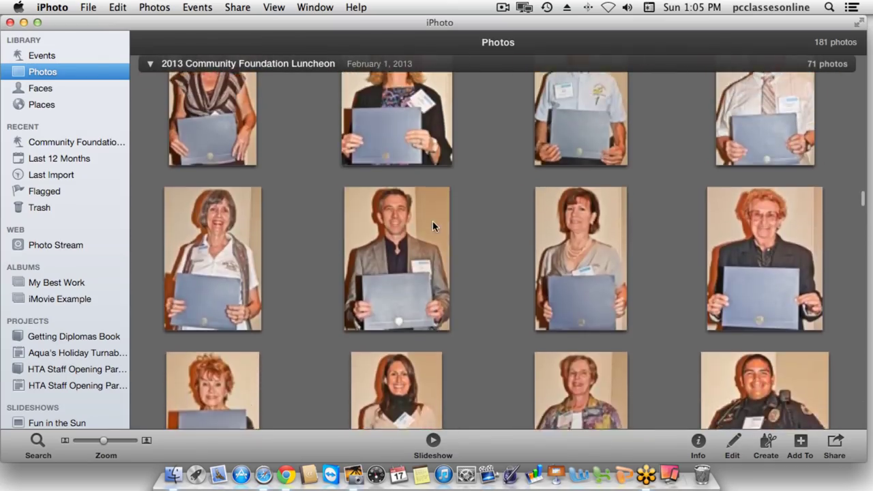
pyautogui.scroll(-10, 432, 226)
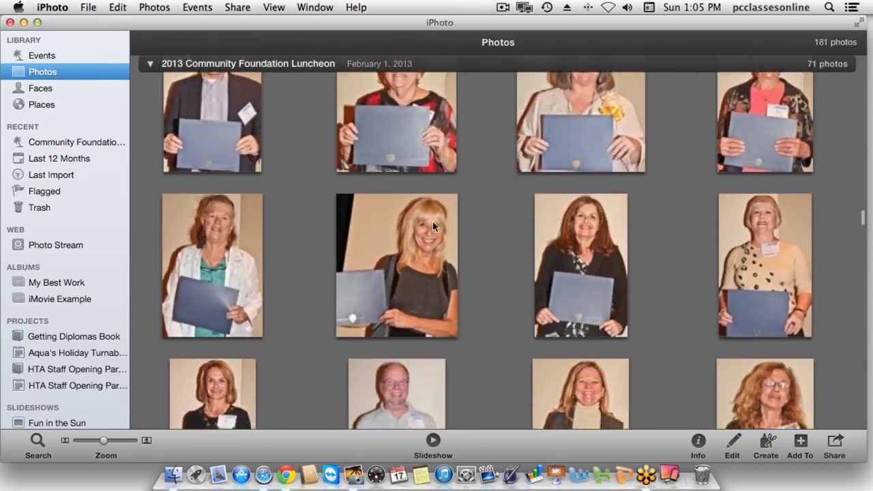
pyautogui.scroll(-4, 432, 225)
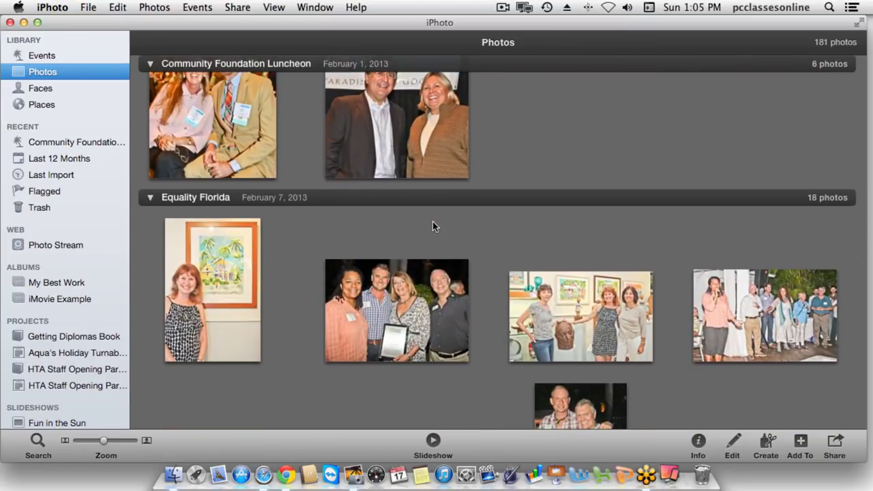
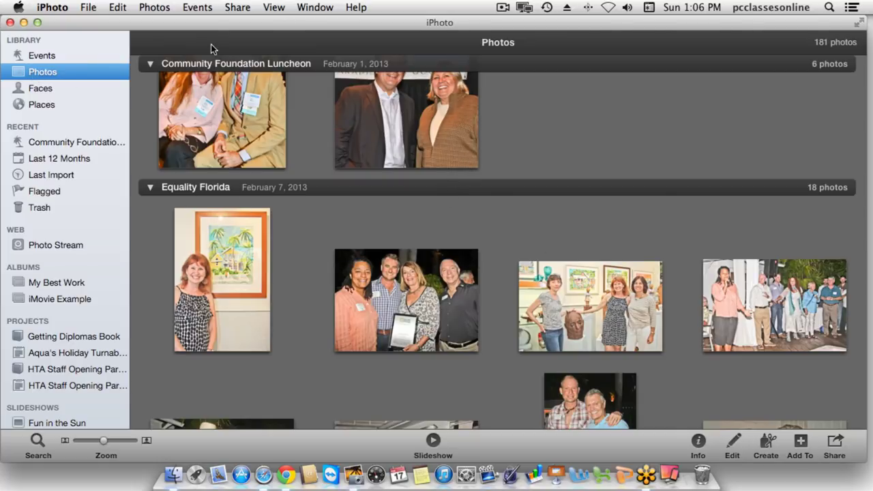
# - Open the named person's collection in Faces and start confirming additional faces
pyautogui.click(35, 88)
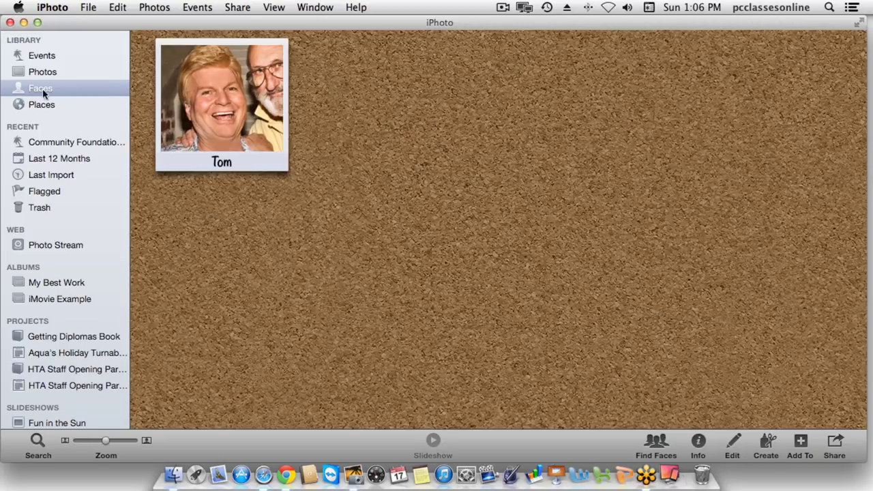
pyautogui.click(206, 89)
pyautogui.doubleClick(206, 90)
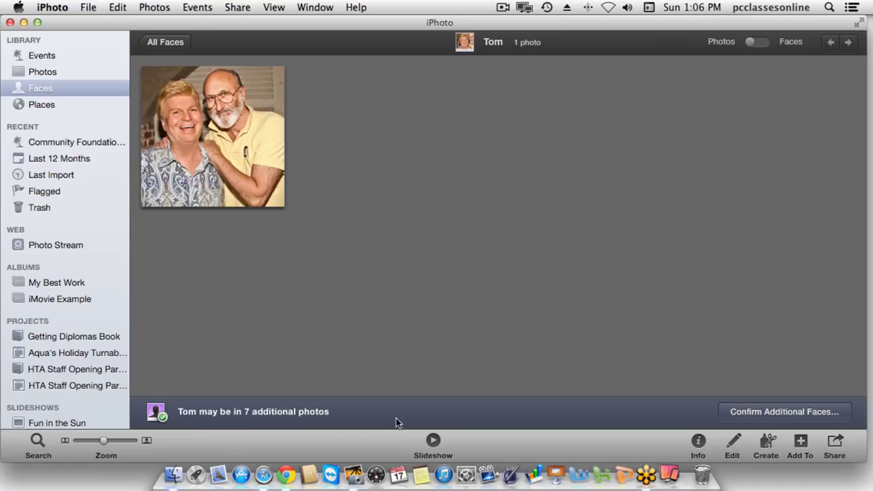
pyautogui.click(803, 412)
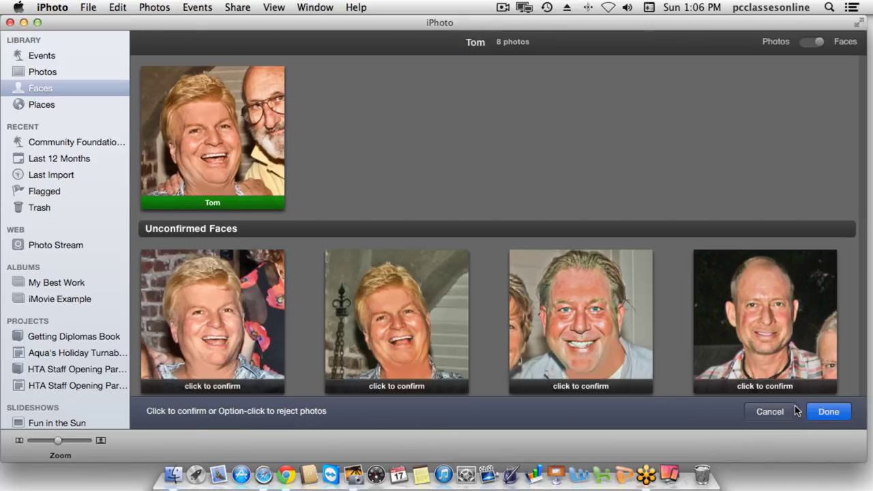
# - Confirm the first two unconfirmed faces as the named person, reject the third and fourth, and finish the review
pyautogui.click(210, 302)
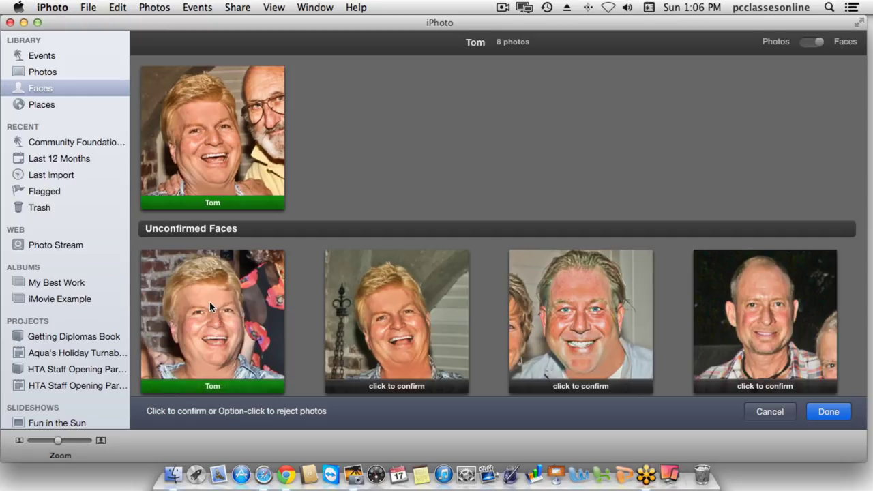
pyautogui.click(373, 301)
pyautogui.keyDown('alt'); pyautogui.click(586, 290); pyautogui.keyUp('alt')
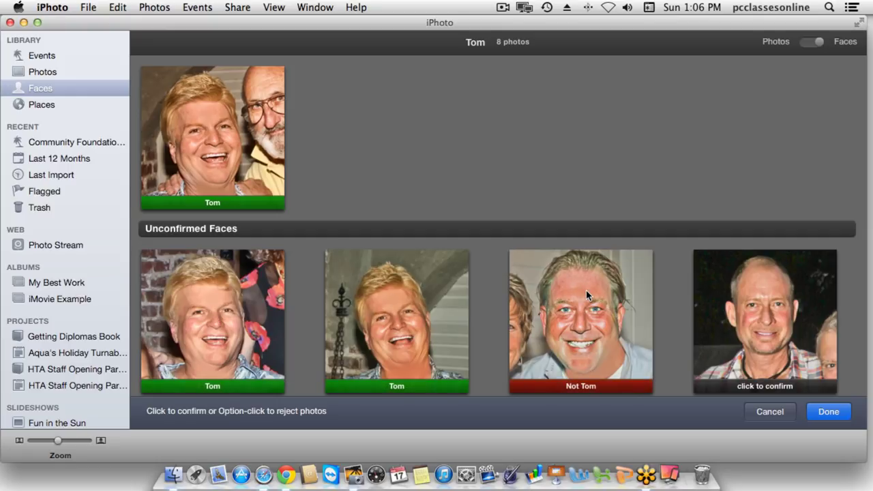
pyautogui.keyDown('alt'); pyautogui.click(737, 285); pyautogui.keyUp('alt')
pyautogui.scroll(-3, 737, 285)
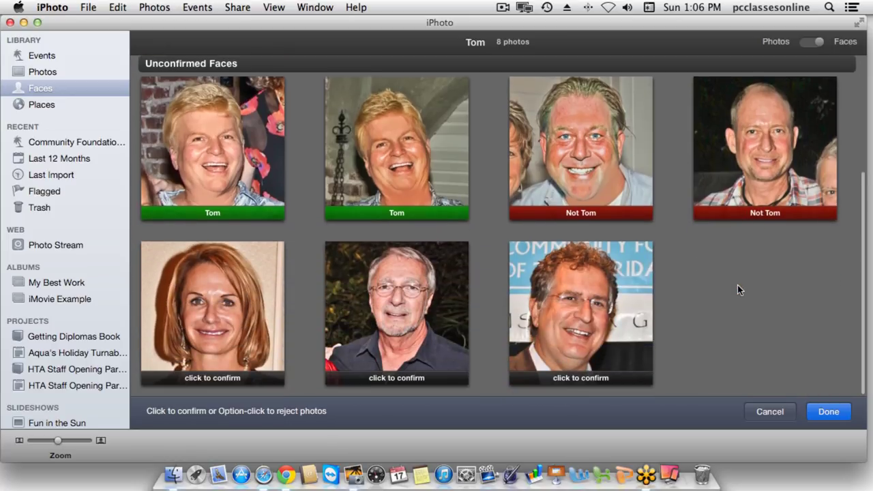
pyautogui.scroll(5, 748, 271)
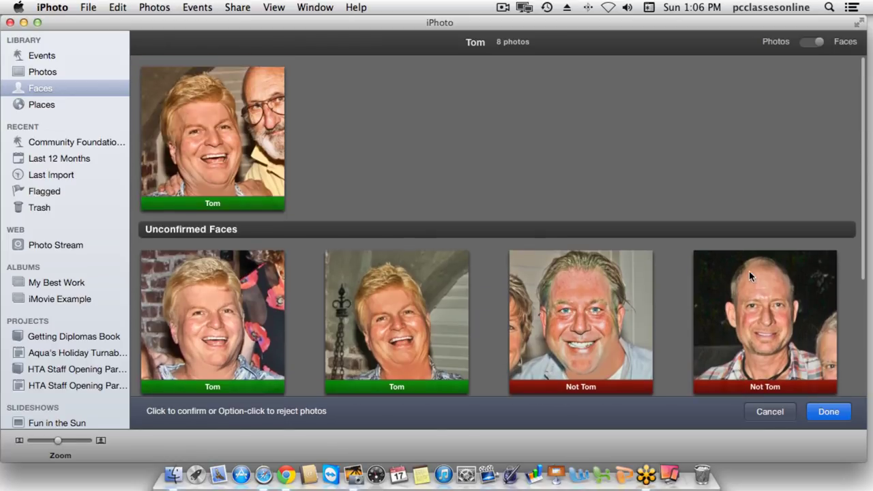
pyautogui.scroll(-2, 748, 271)
pyautogui.click(829, 412)
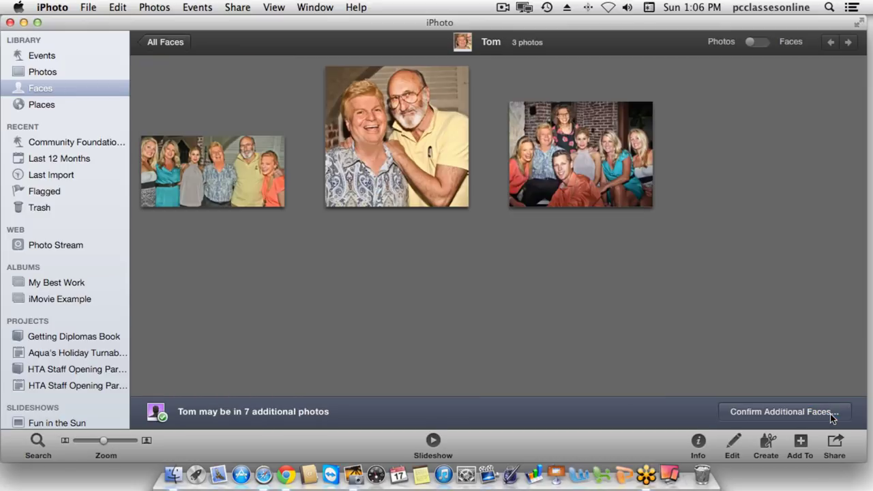
# - Return to all faces, view the named person's collection once more, and go back to the corkboard with nothing selected
pyautogui.click(163, 42)
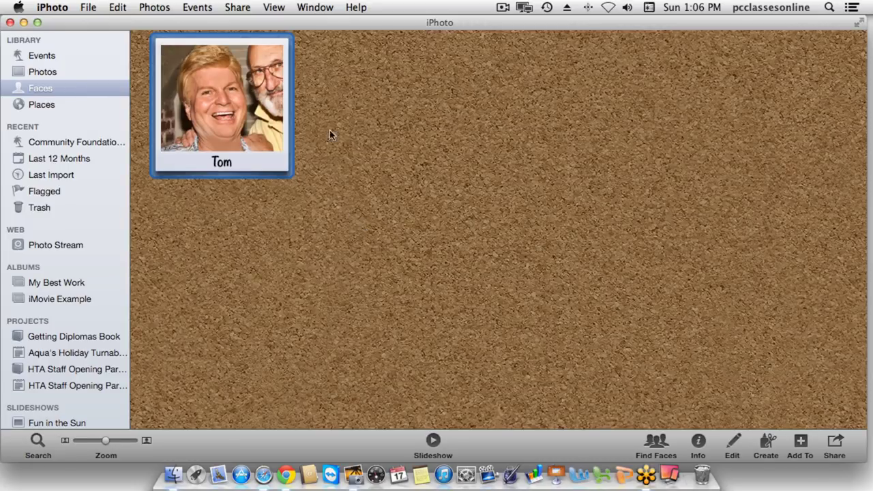
pyautogui.click(709, 177)
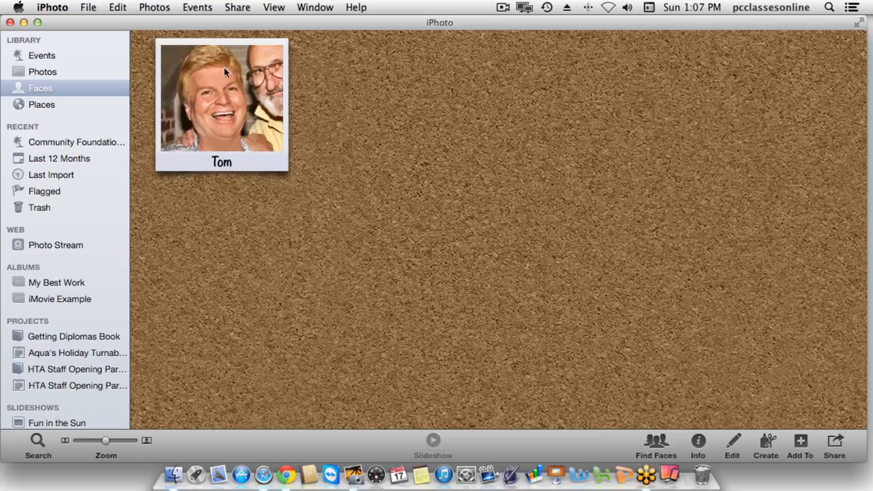
pyautogui.doubleClick(205, 114)
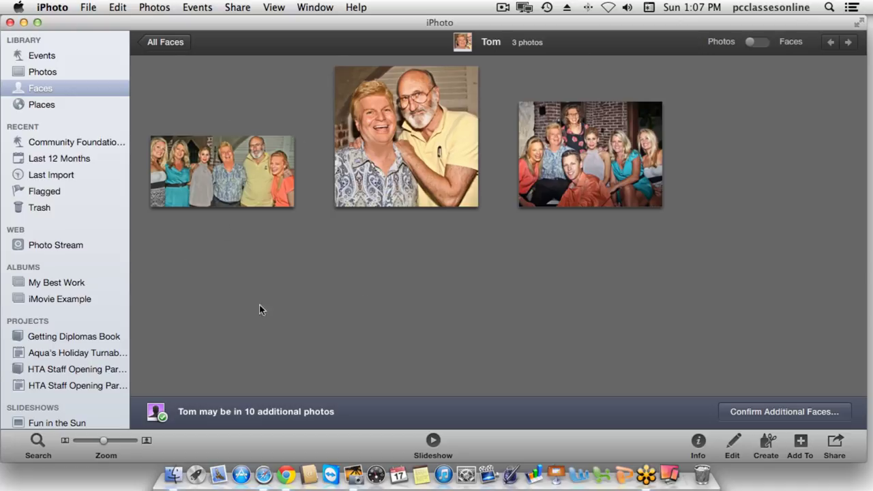
pyautogui.click(168, 50)
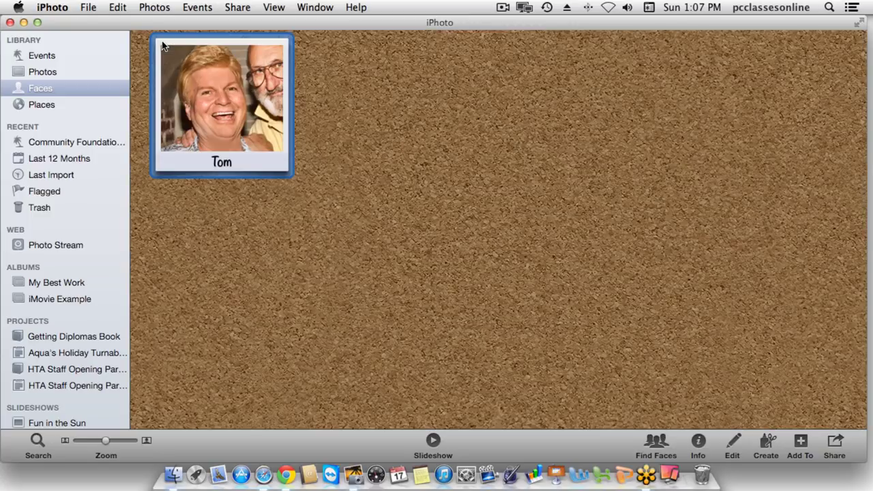
pyautogui.click(534, 127)
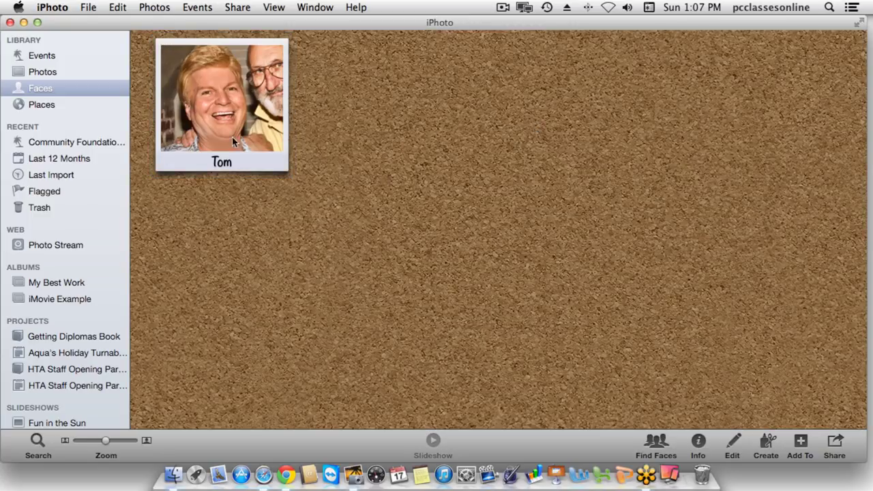
# - View the getting-started instructions in Places, and return through Events to the Photos library
pyautogui.click(43, 104)
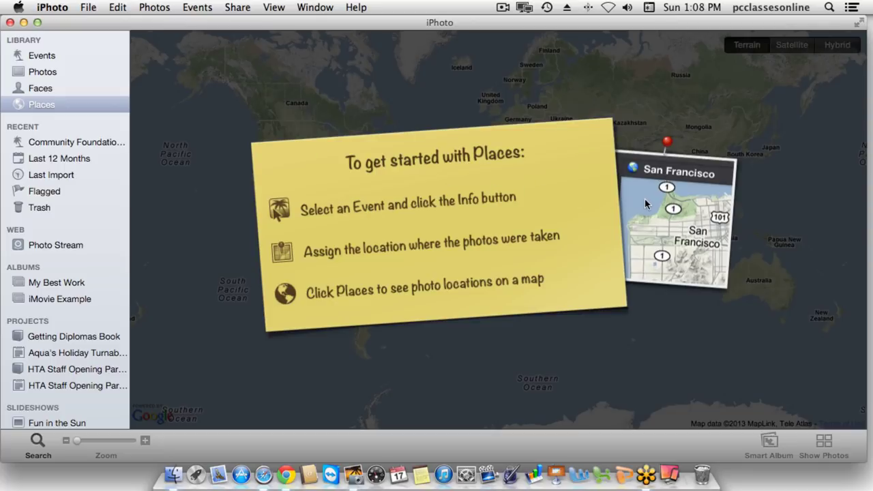
pyautogui.click(63, 61)
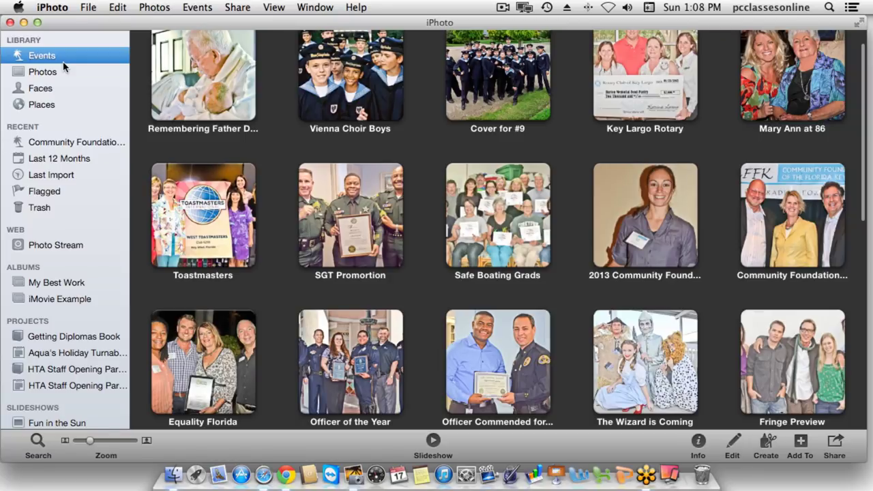
pyautogui.click(65, 71)
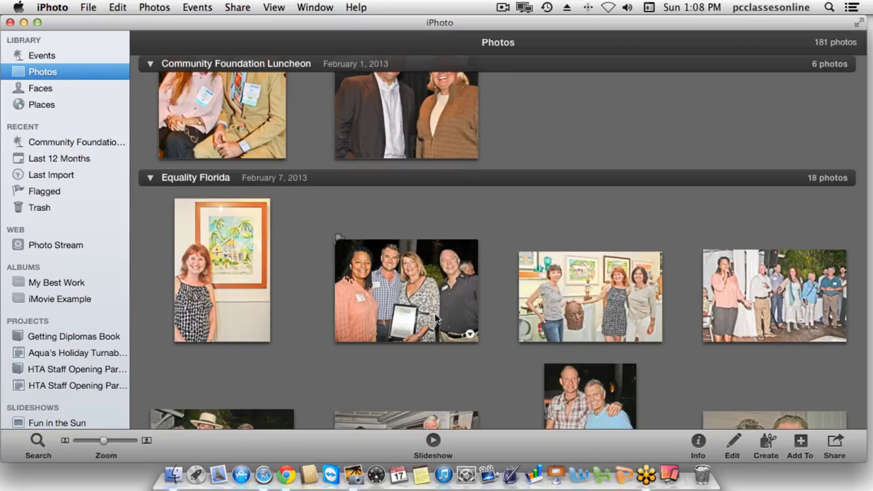
# - Open the Equality Florida photo of four people with the plaque and examine its info, including the location section
pyautogui.click(426, 317)
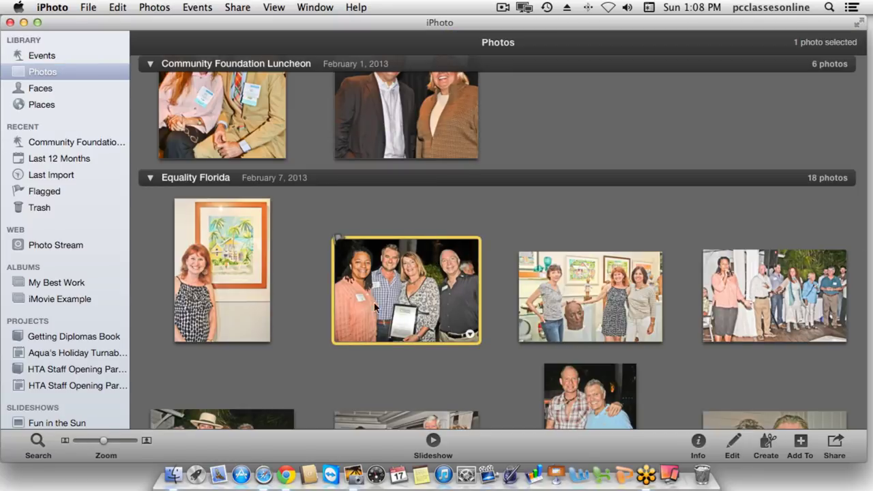
pyautogui.doubleClick(398, 319)
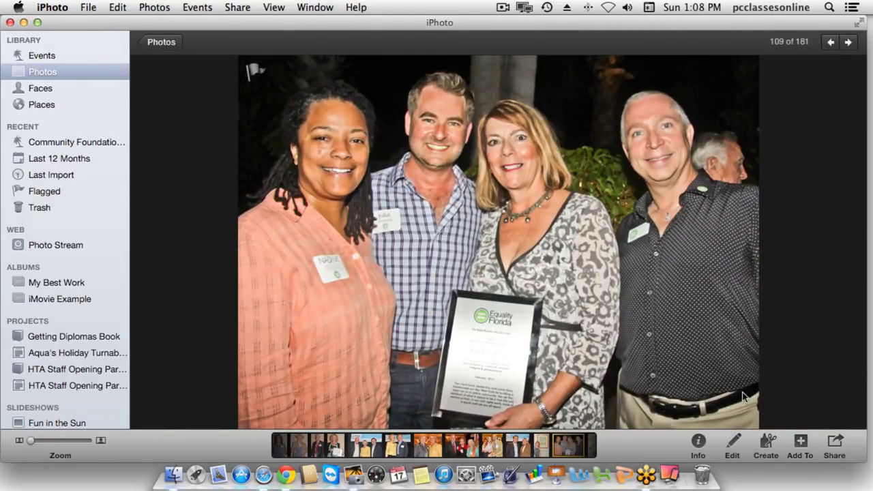
pyautogui.click(700, 443)
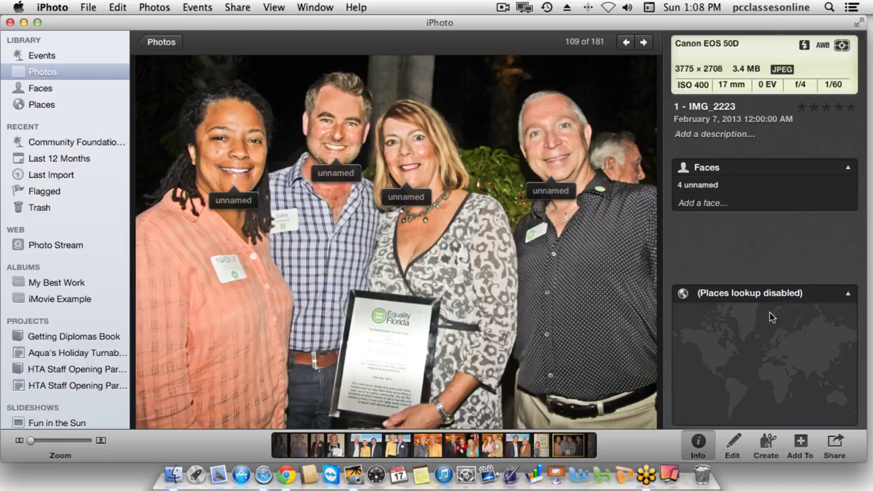
pyautogui.click(784, 296)
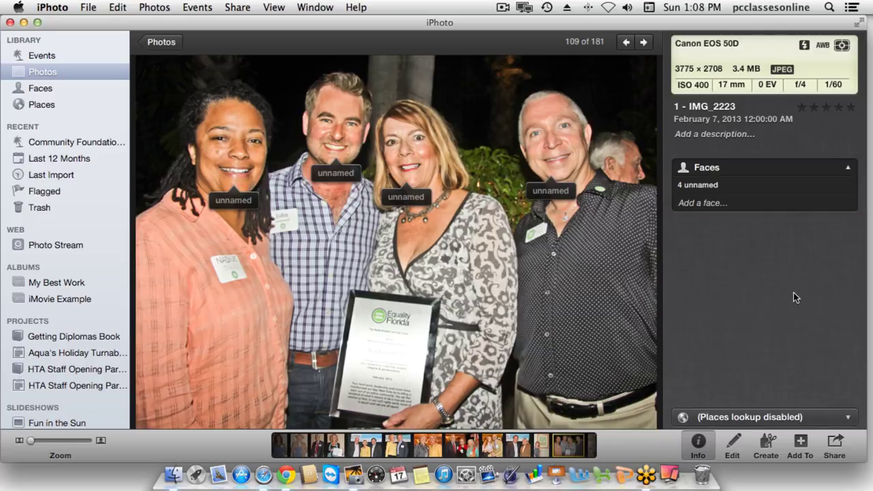
pyautogui.click(784, 418)
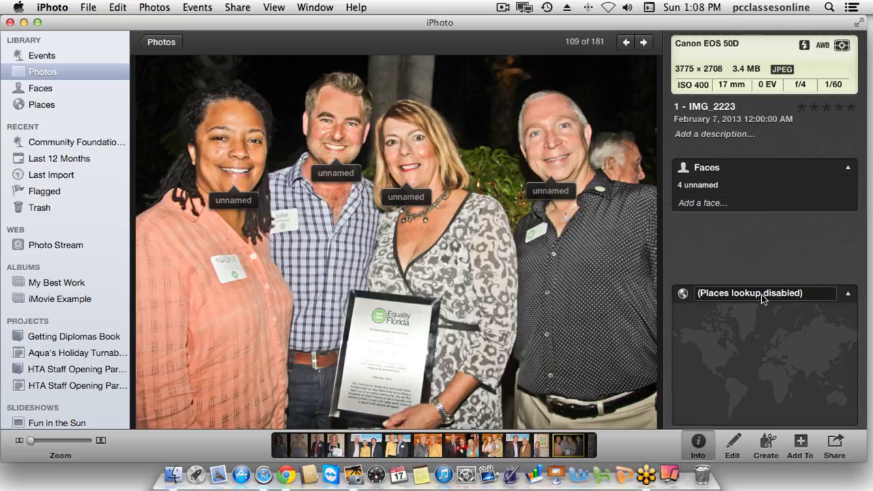
# - Look through the General, Appearance, Sharing, Accounts and Advanced preferences for the Places lookup setting, and close the preferences
pyautogui.click(64, 8)
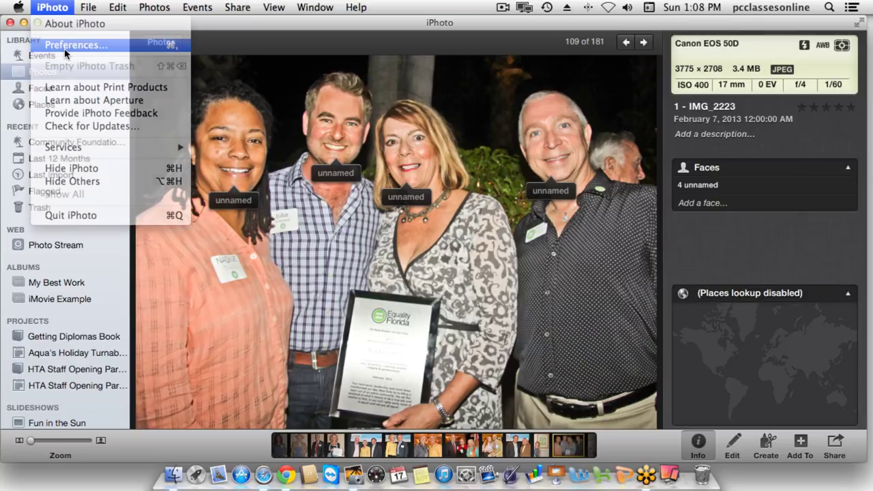
pyautogui.click(66, 45)
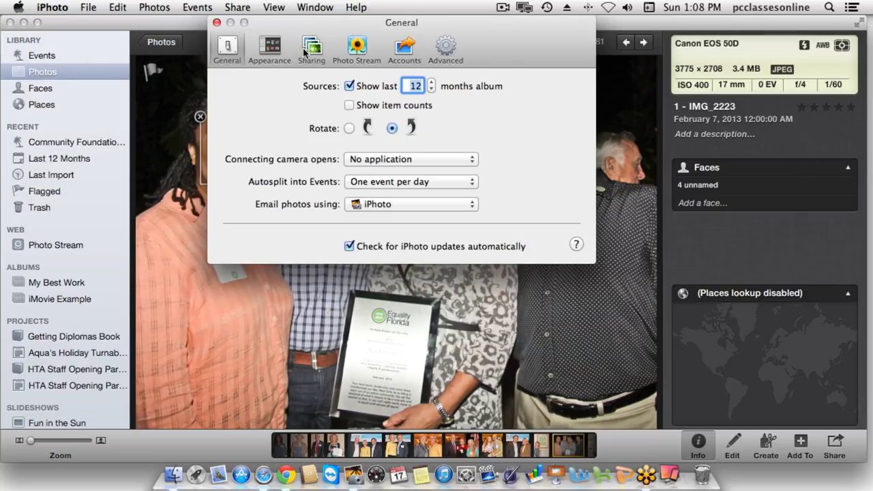
pyautogui.click(282, 47)
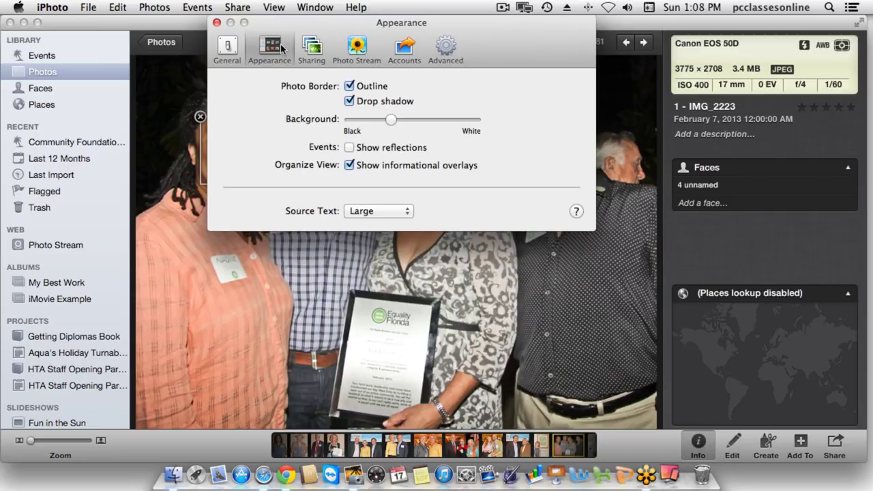
pyautogui.click(319, 49)
pyautogui.click(405, 48)
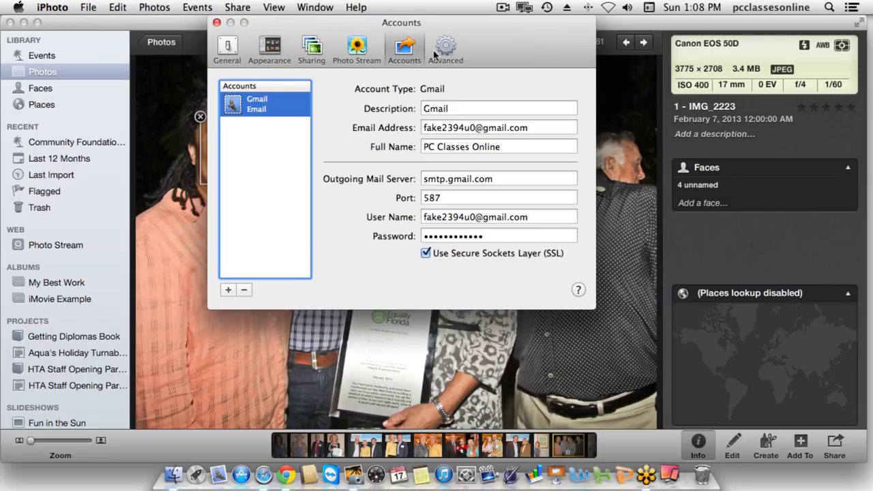
pyautogui.click(447, 49)
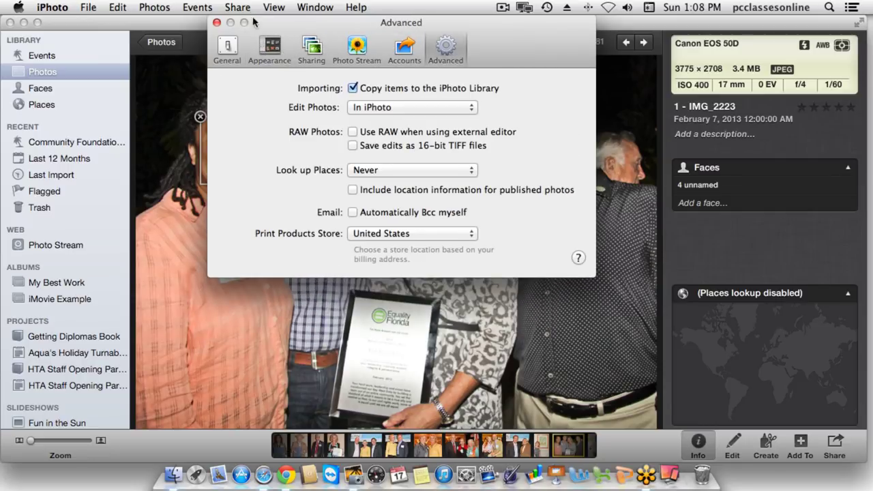
pyautogui.click(217, 23)
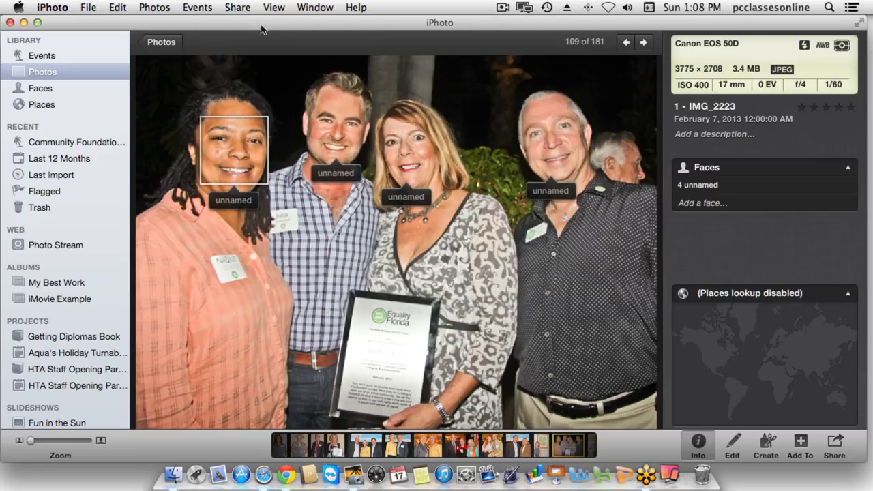
# - Collapse the photo's location section, and browse the remaining Equality Florida photos in the library with the selection cleared
pyautogui.click(746, 295)
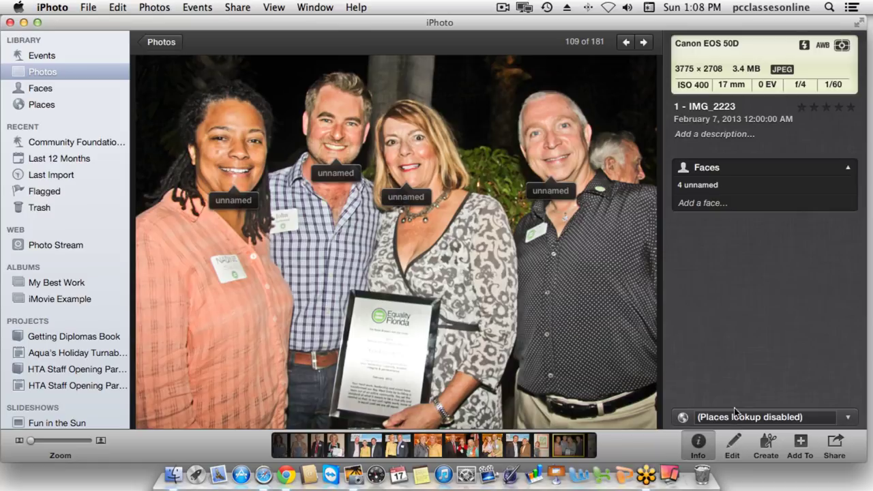
pyautogui.click(169, 47)
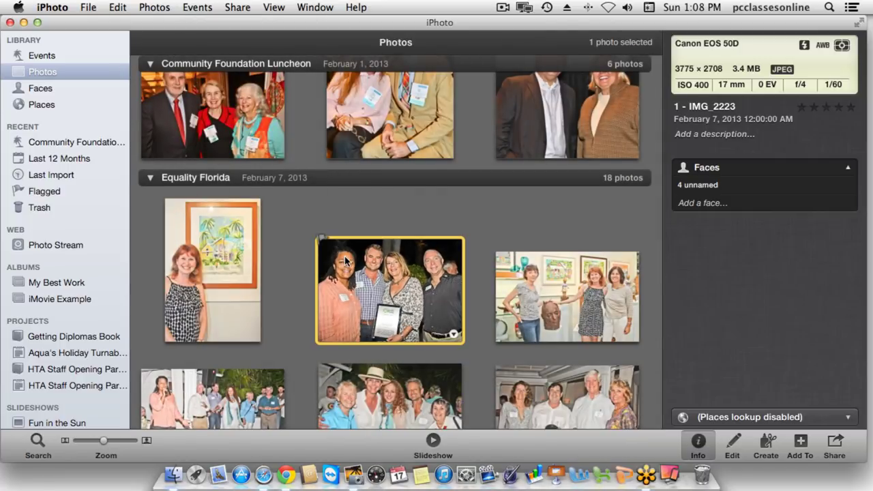
pyautogui.scroll(-2, 346, 260)
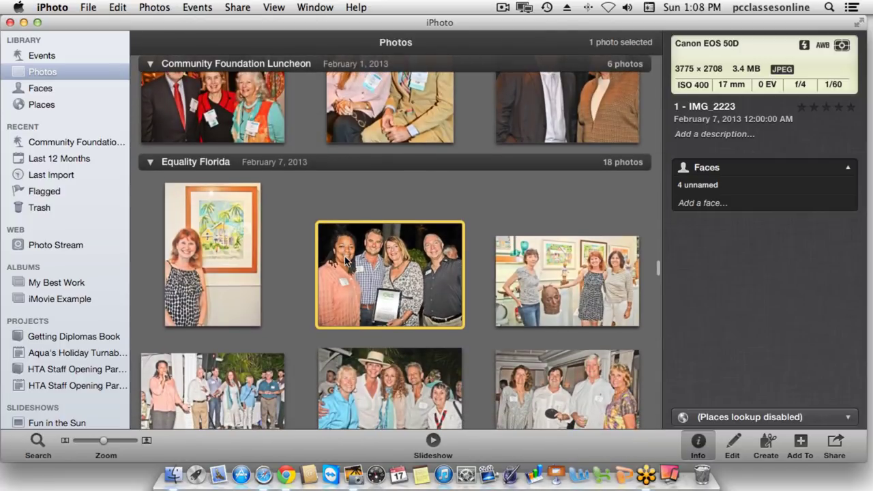
pyautogui.scroll(-5, 346, 260)
pyautogui.scroll(-10, 346, 260)
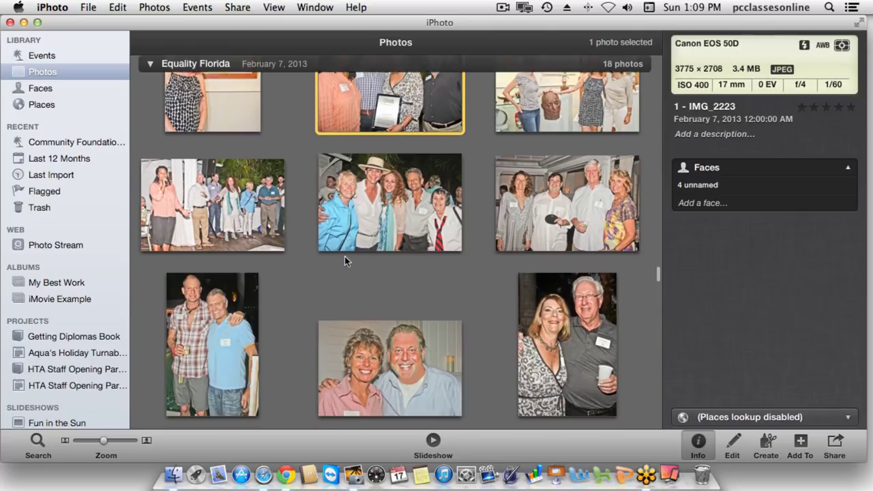
pyautogui.scroll(-3, 346, 259)
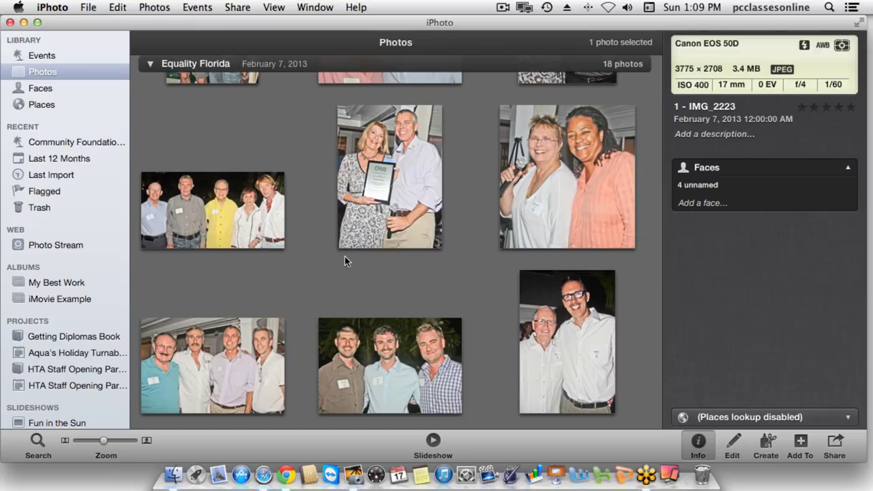
pyautogui.click(344, 261)
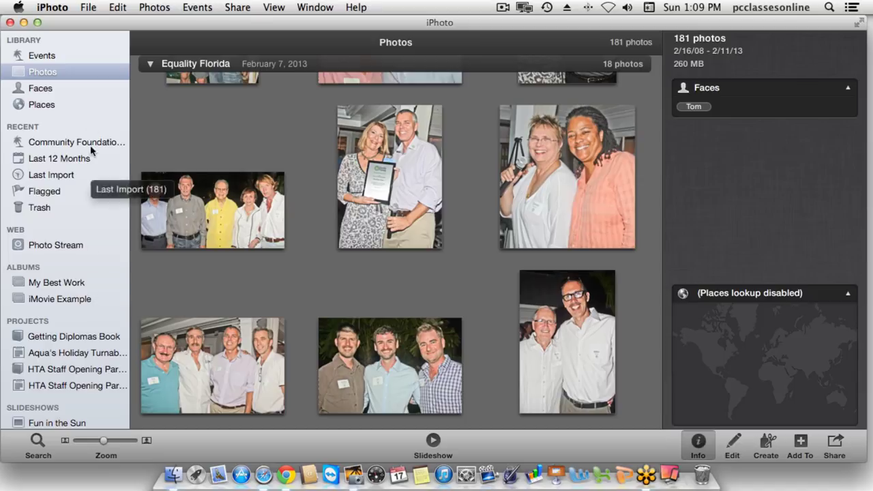
# - Create an empty album named Pics from Rome and turn off further empty-album confirmations
pyautogui.click(88, 9)
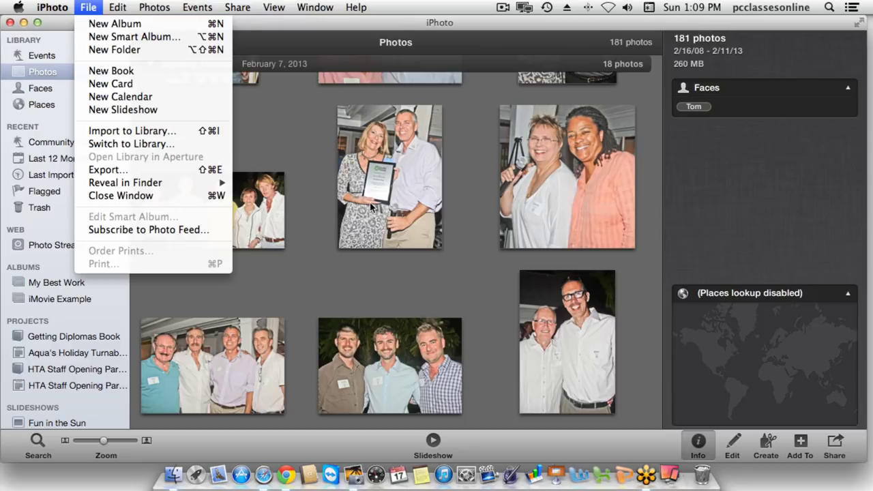
pyautogui.click(105, 26)
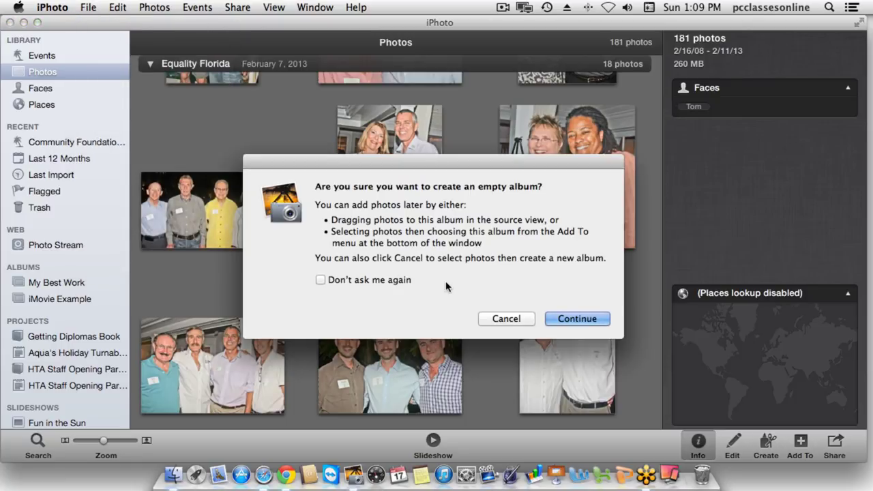
pyautogui.click(390, 279)
pyautogui.click(585, 321)
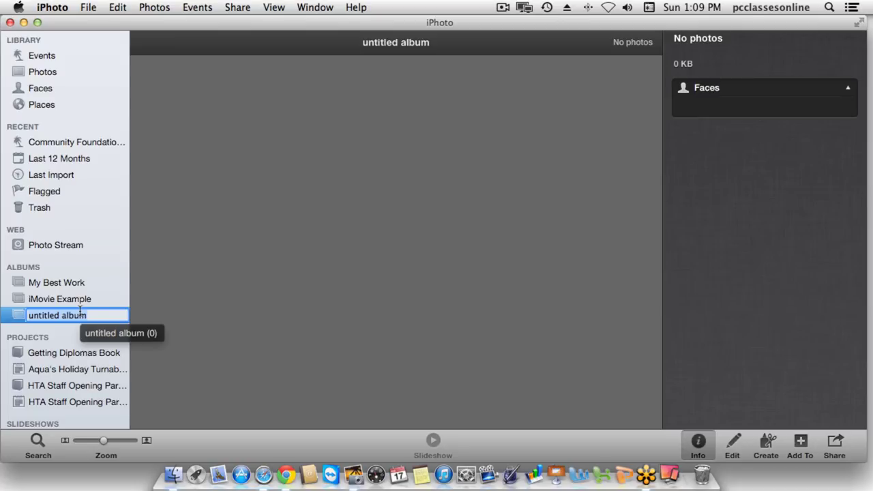
pyautogui.write('Pics from Rome')
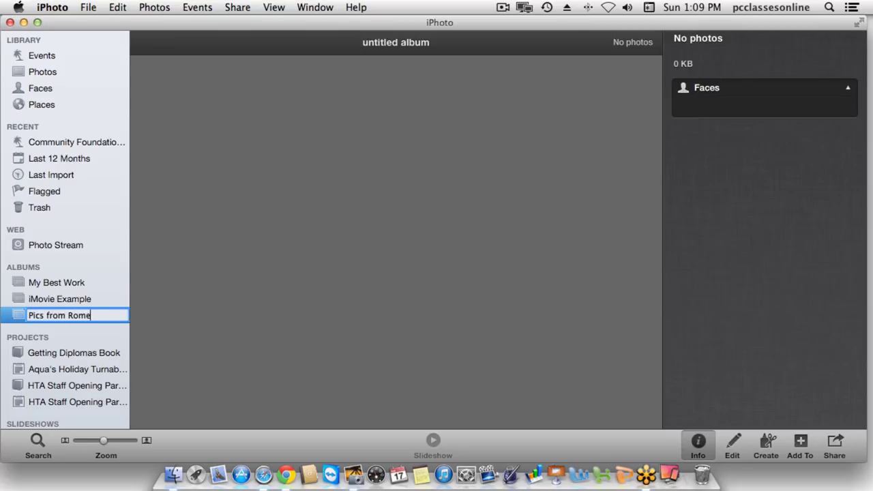
pyautogui.press('Return')
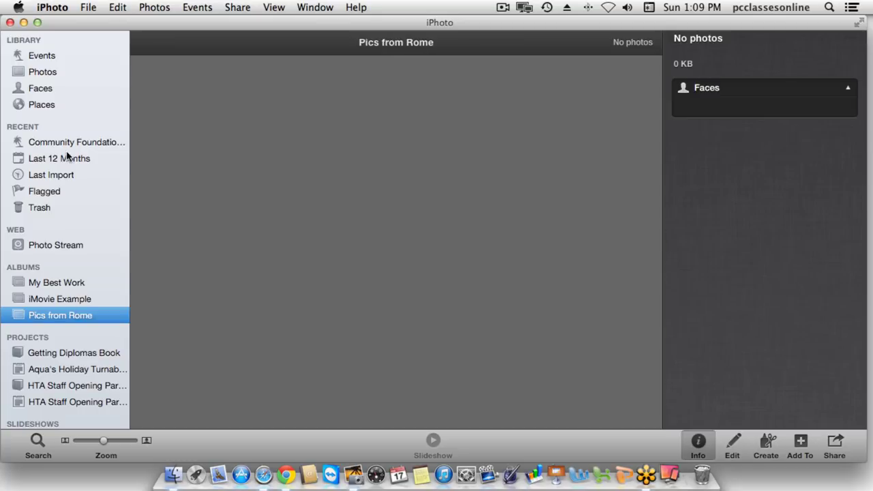
# - Add the Equality Florida photo of the couple holding the plaque to the Pics from Rome album and open that album
pyautogui.click(46, 68)
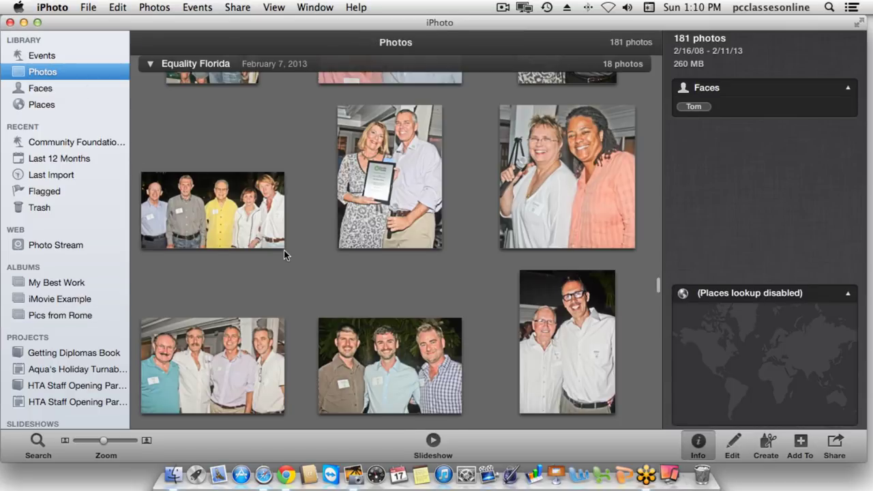
pyautogui.scroll(-1, 284, 253)
pyautogui.click(424, 155)
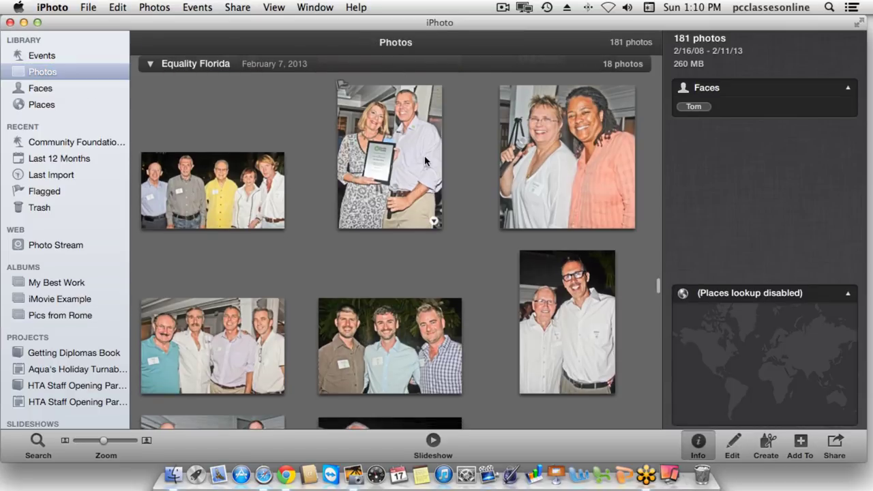
pyautogui.moveTo(369, 158); pyautogui.dragTo(39, 314)
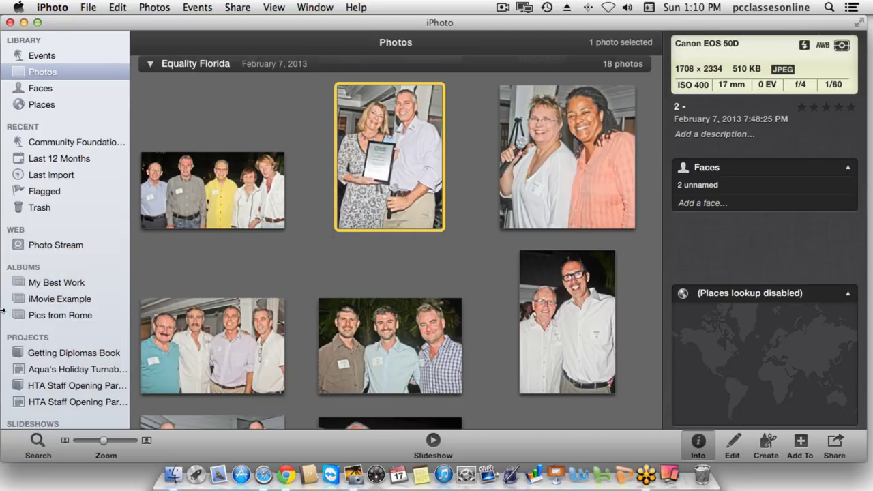
pyautogui.click(81, 313)
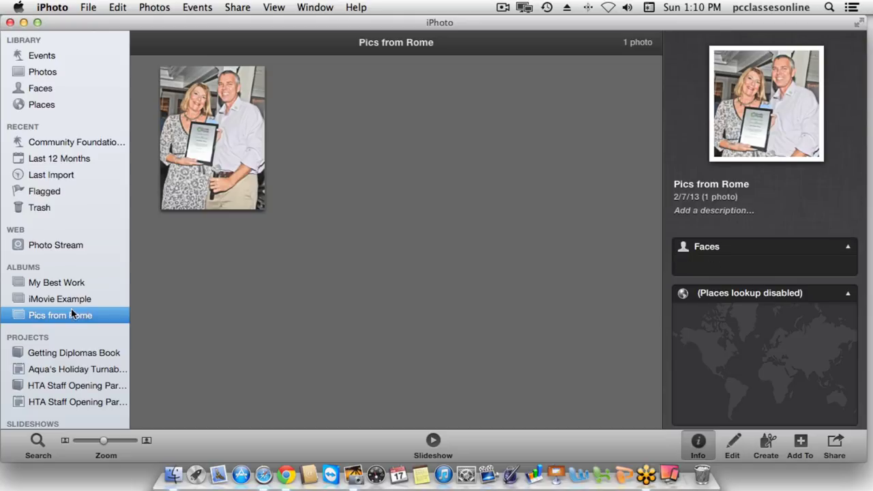
pyautogui.click(231, 293)
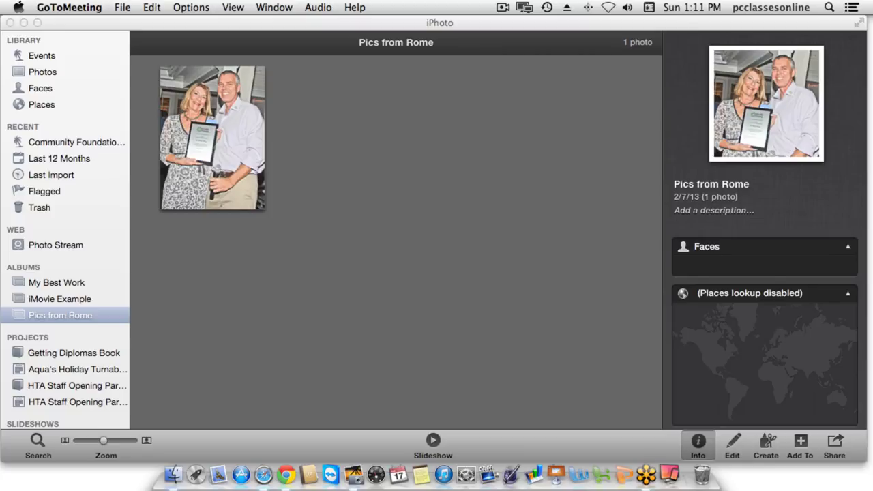
pyautogui.click(391, 349)
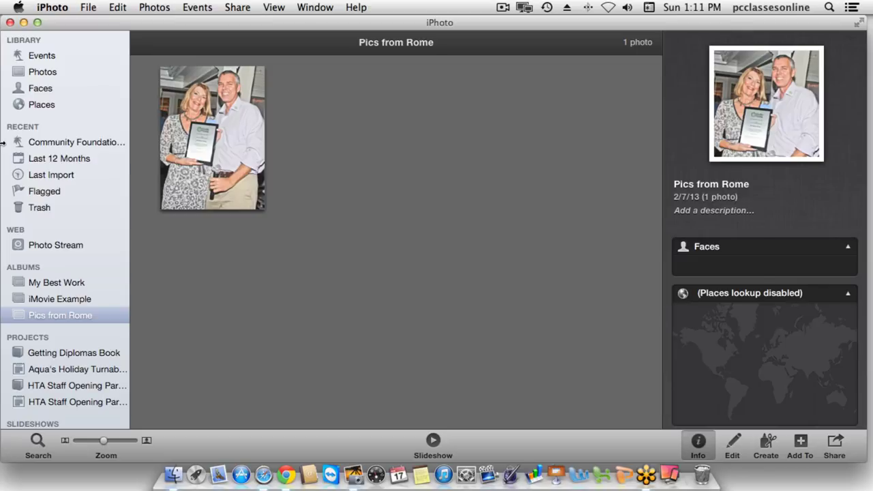
# - In the full photo library, rotate the five-person Fringe Preview group photo IMG_2235 a quarter turn counterclockwise and clear the selection
pyautogui.click(53, 68)
pyautogui.scroll(-10, 368, 258)
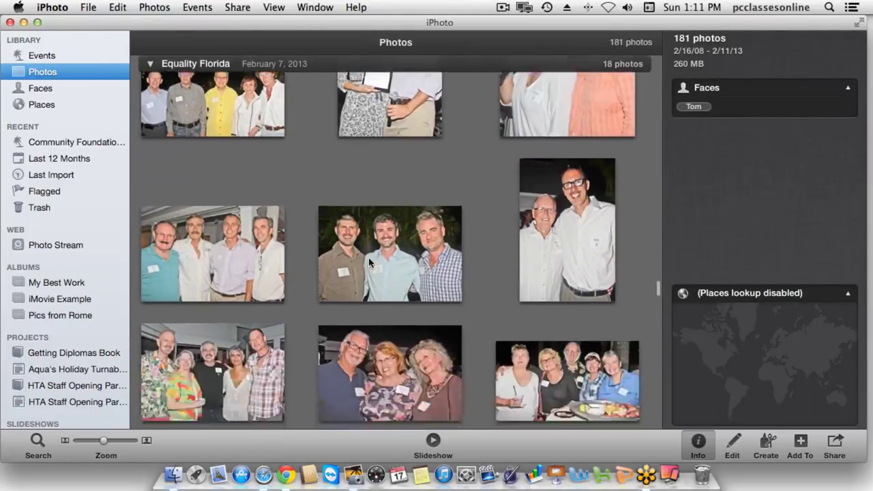
pyautogui.scroll(-2, 368, 262)
pyautogui.scroll(3, 368, 263)
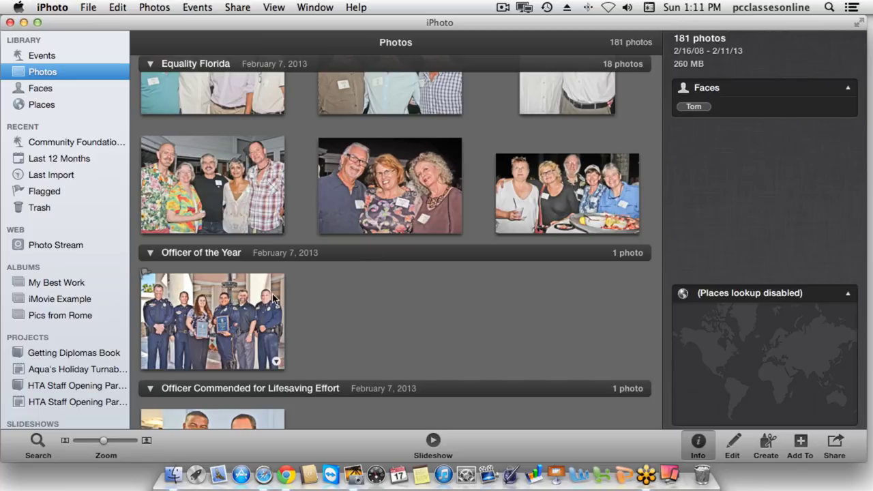
pyautogui.scroll(-10, 273, 298)
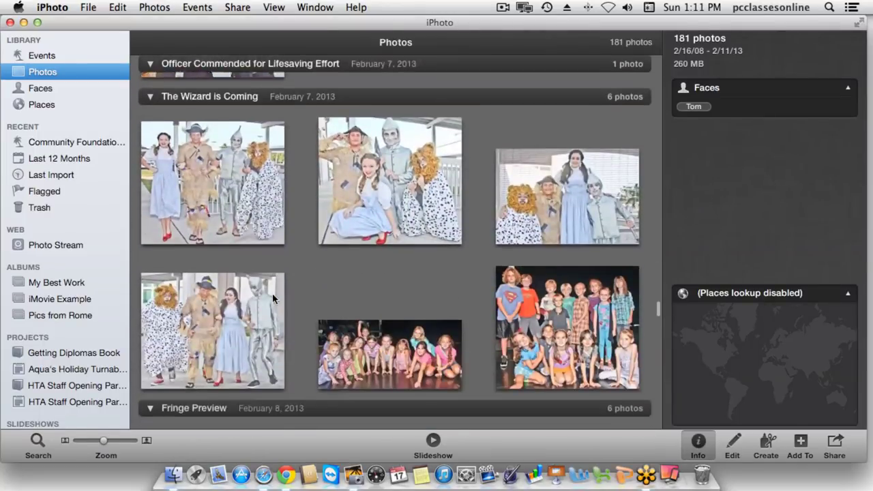
pyautogui.scroll(-10, 272, 298)
pyautogui.scroll(3, 272, 294)
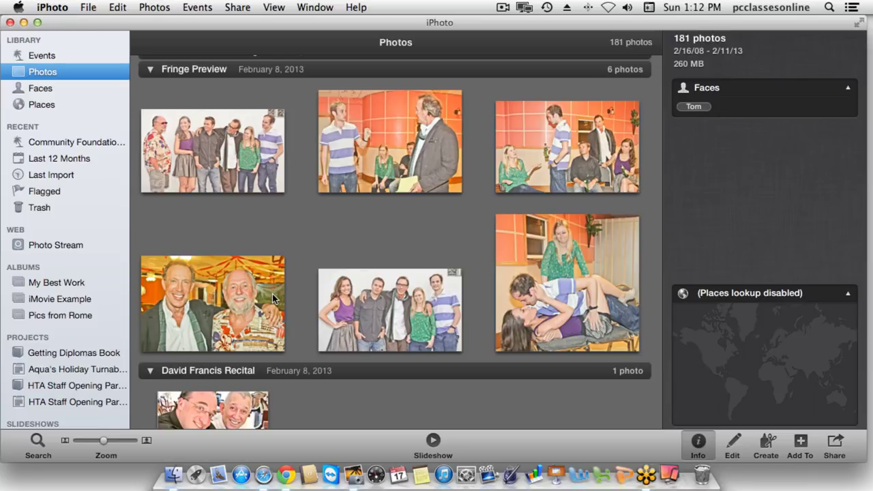
pyautogui.click(397, 279)
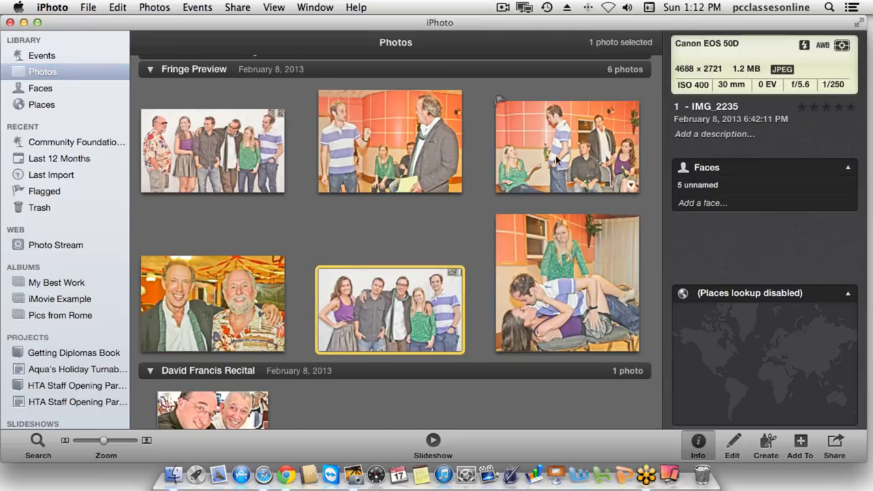
pyautogui.scroll(-5, 355, 311)
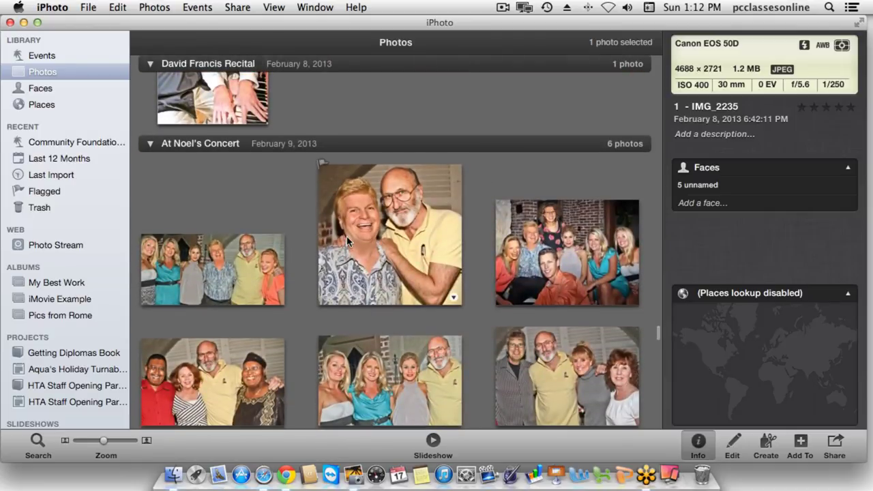
pyautogui.scroll(5, 346, 236)
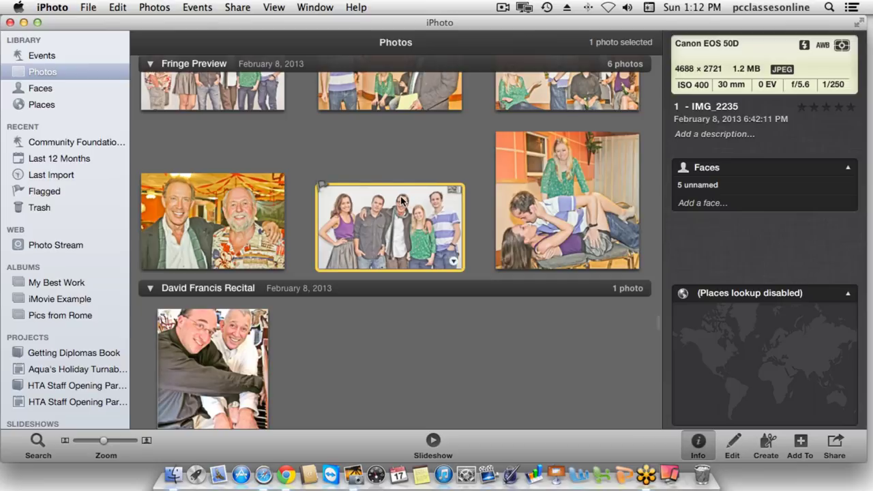
pyautogui.press('super+r')
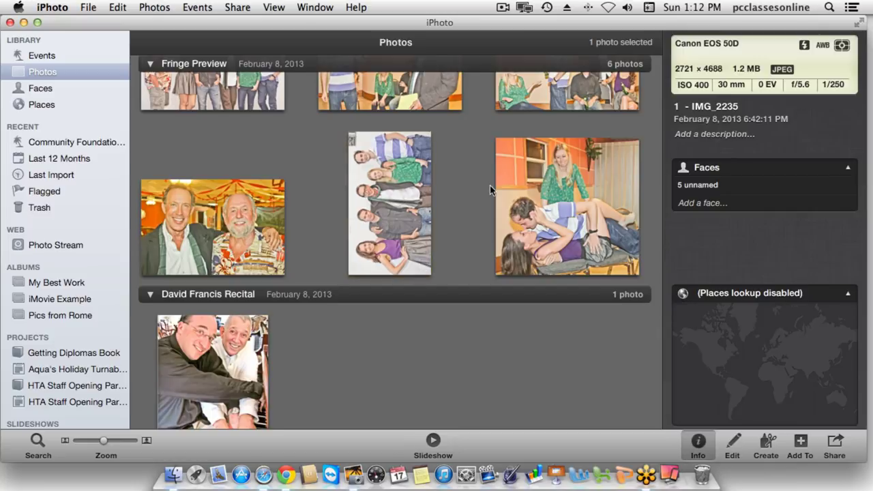
pyautogui.click(490, 186)
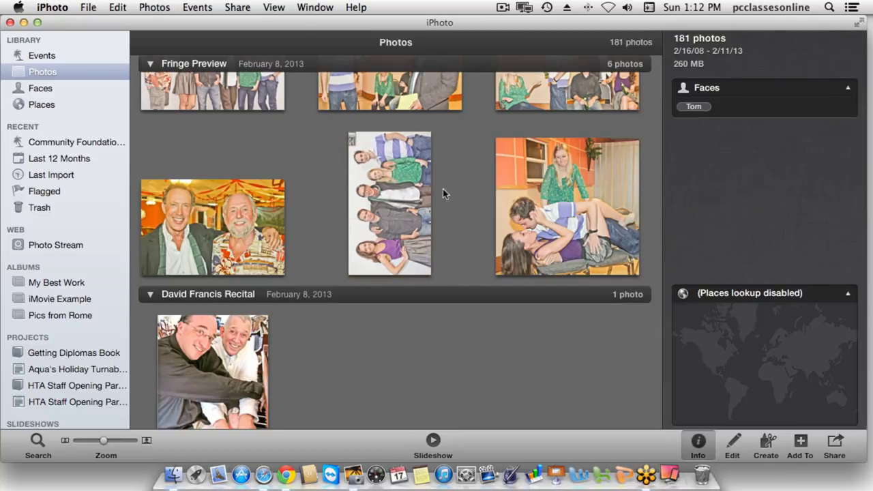
# - Rotate the sideways Fringe Preview group photo counterclockwise three more times until it is upright, and deselect it
pyautogui.click(405, 230)
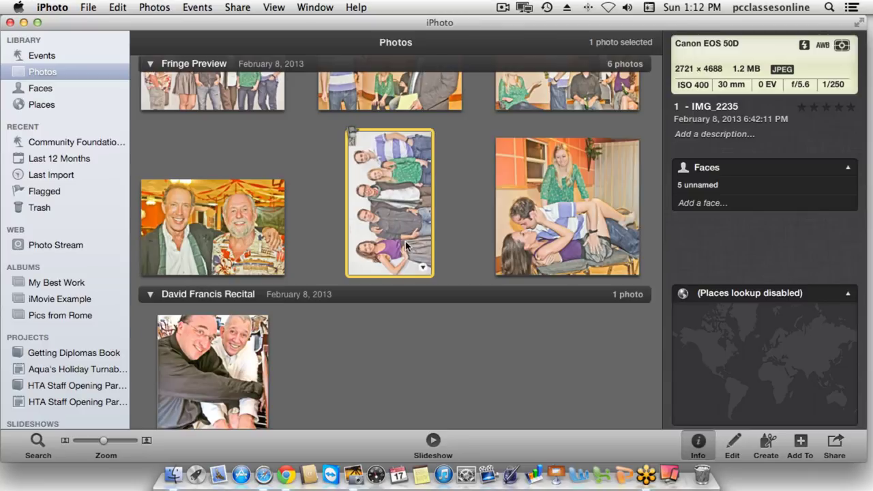
pyautogui.press('super+r')
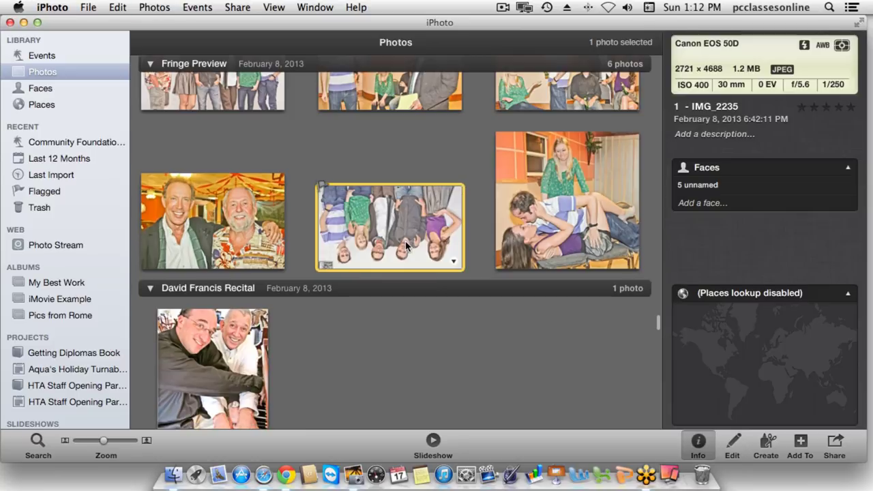
pyautogui.press('super+r')
pyautogui.press('super+r')
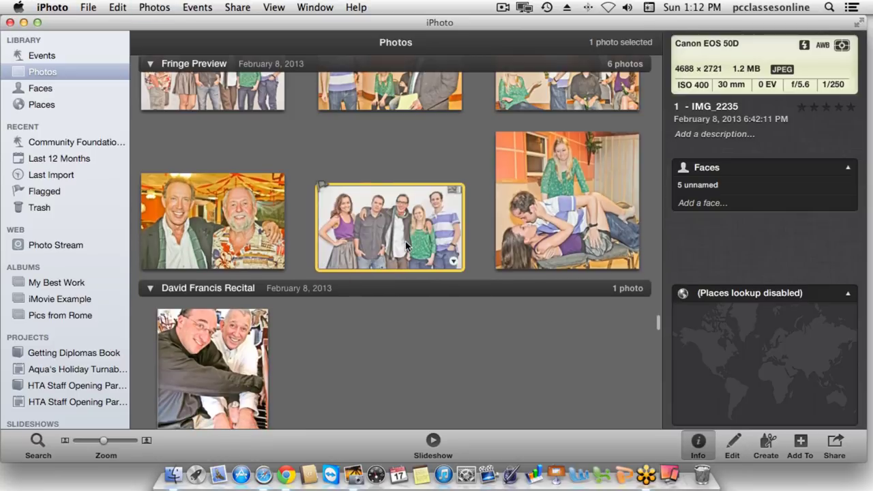
pyautogui.click(476, 241)
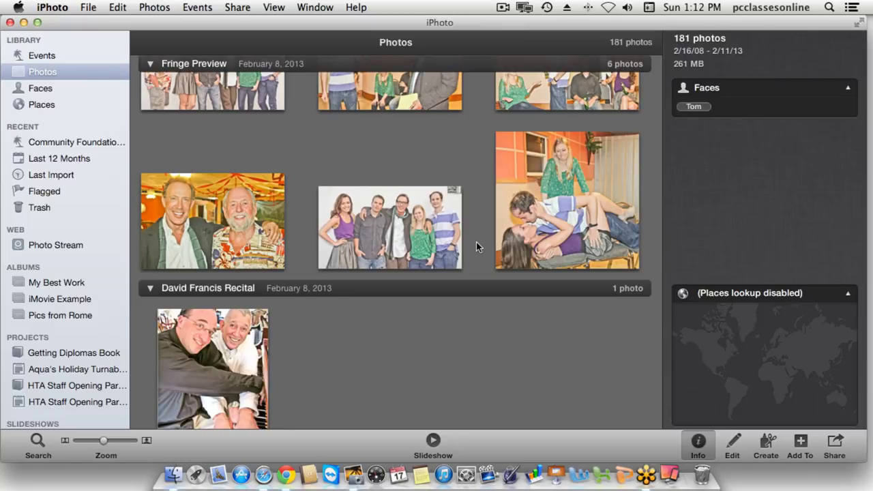
# - Browse further down the library, and look through the Last 12 Months, Last Import and Flagged collections
pyautogui.scroll(-5, 476, 242)
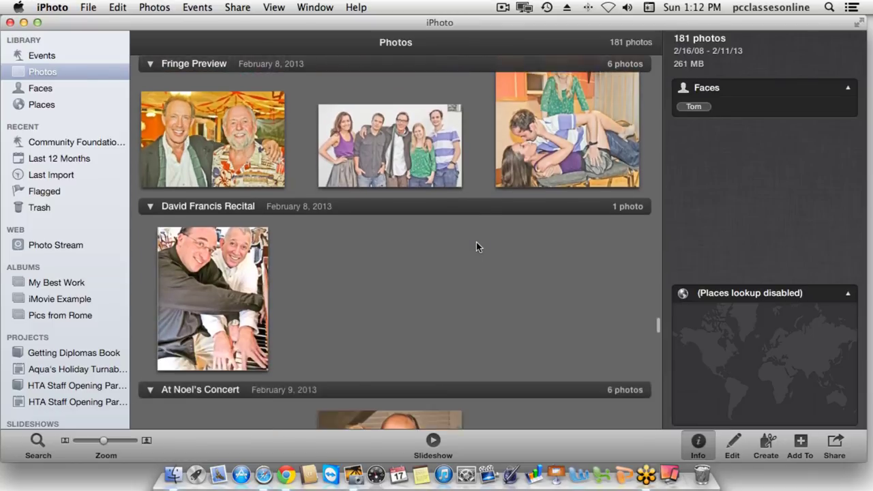
pyautogui.scroll(-7, 476, 242)
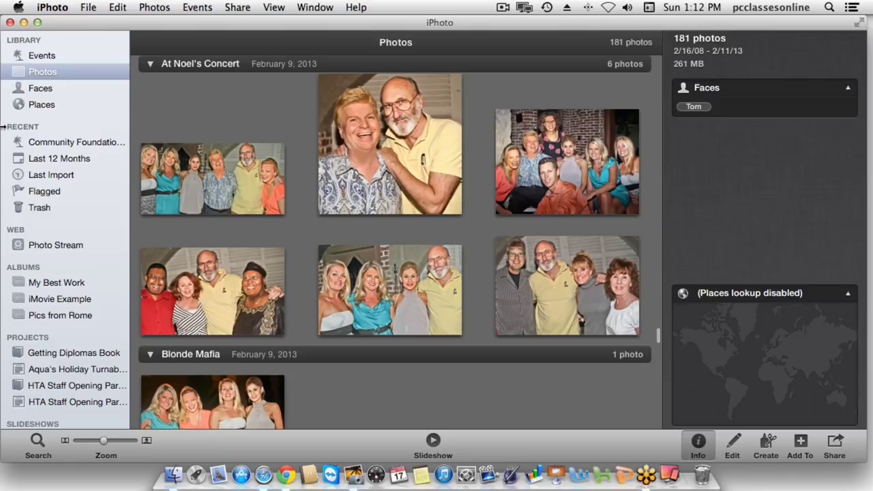
pyautogui.click(61, 163)
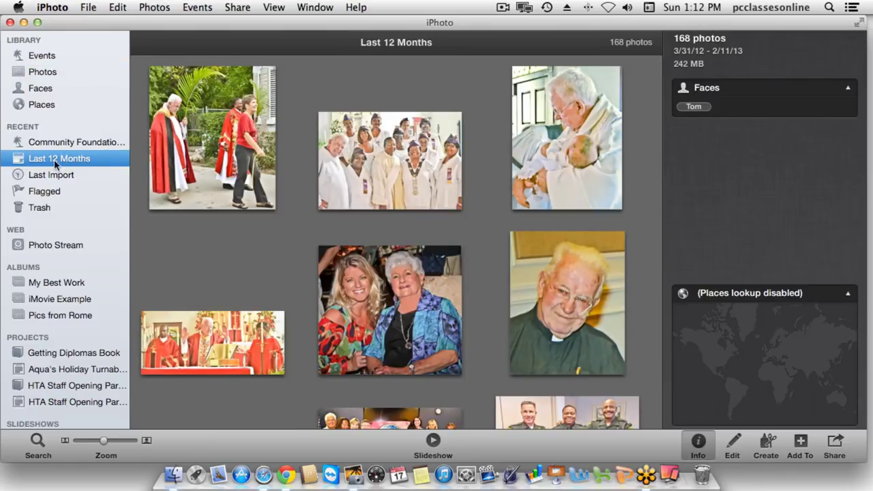
pyautogui.click(63, 177)
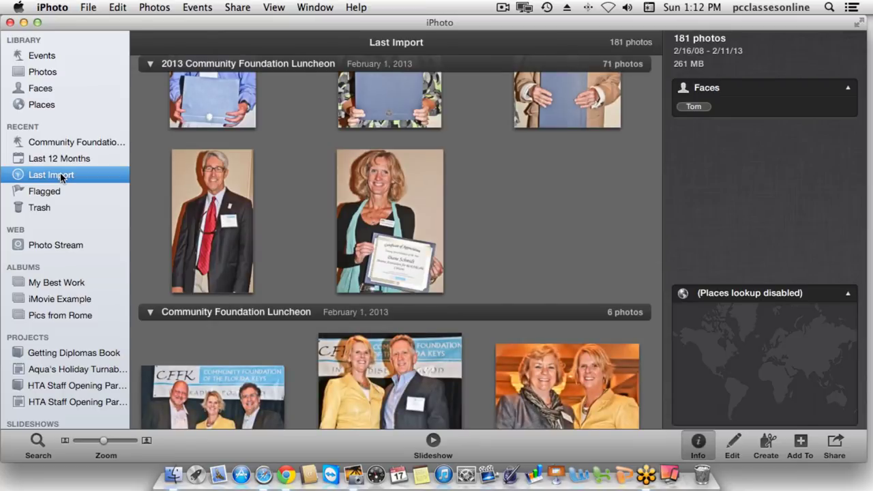
pyautogui.click(43, 196)
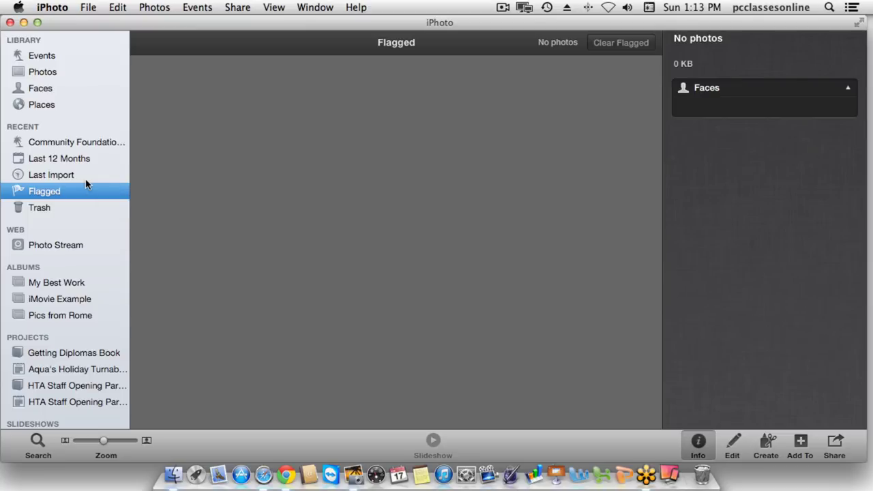
# - Return to the full library and flag IMG_2337, the February 9, 2013 photo of four people with the man in the checked shirt
pyautogui.click(85, 78)
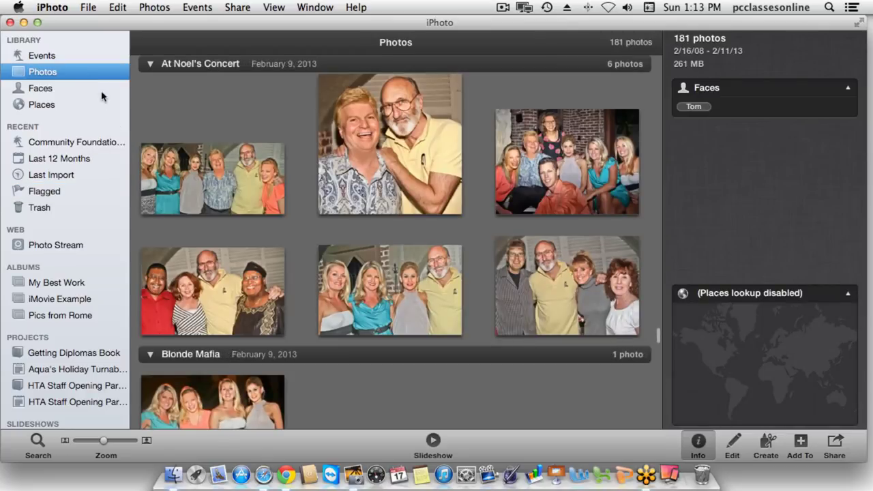
pyautogui.scroll(-5, 317, 338)
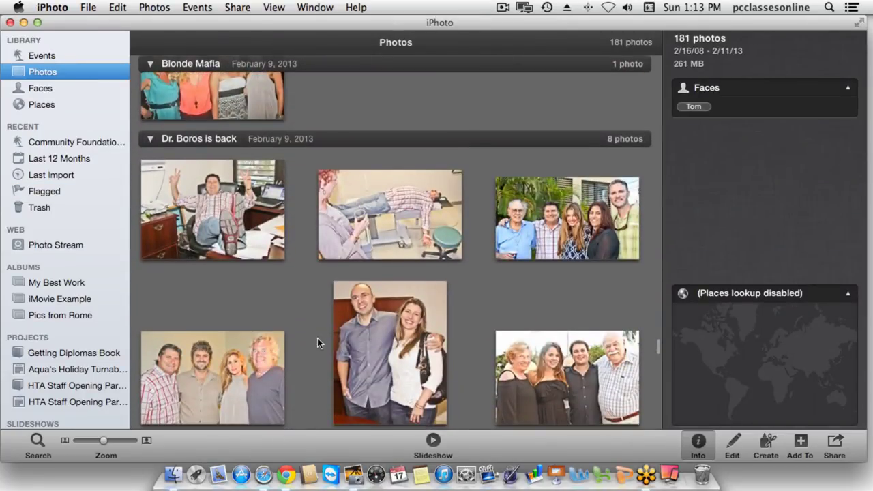
pyautogui.scroll(-4, 317, 339)
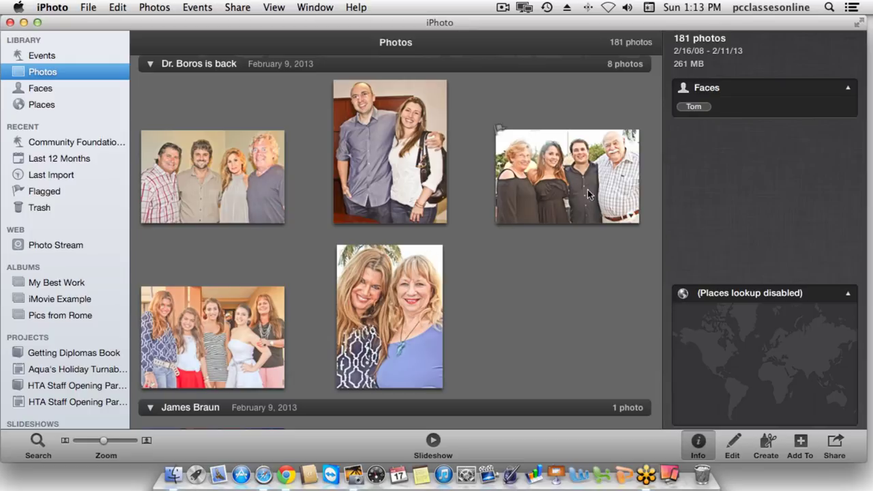
pyautogui.click(624, 159)
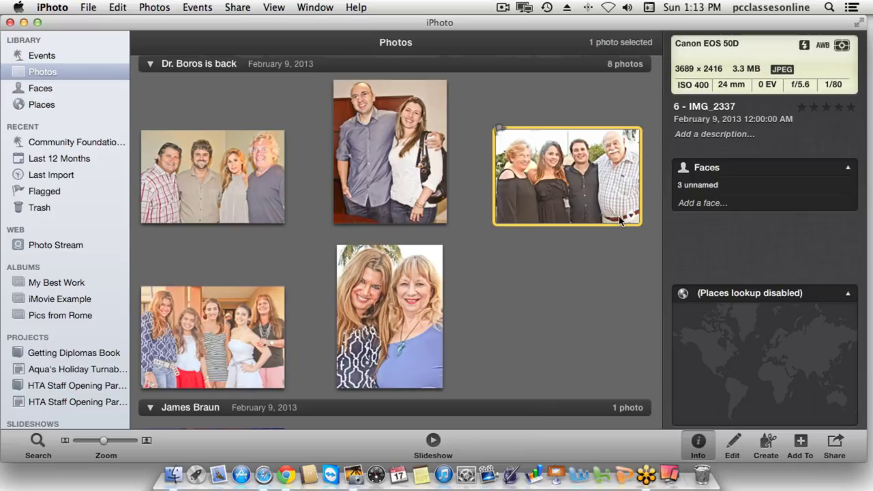
pyautogui.press('super+period')
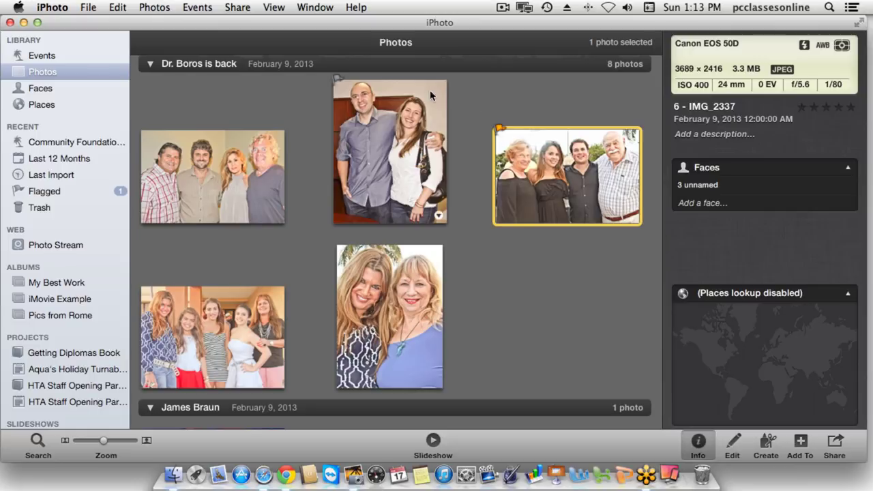
# - Open the Flagged collection and remove the flag from photo IMG_2337
pyautogui.click(46, 192)
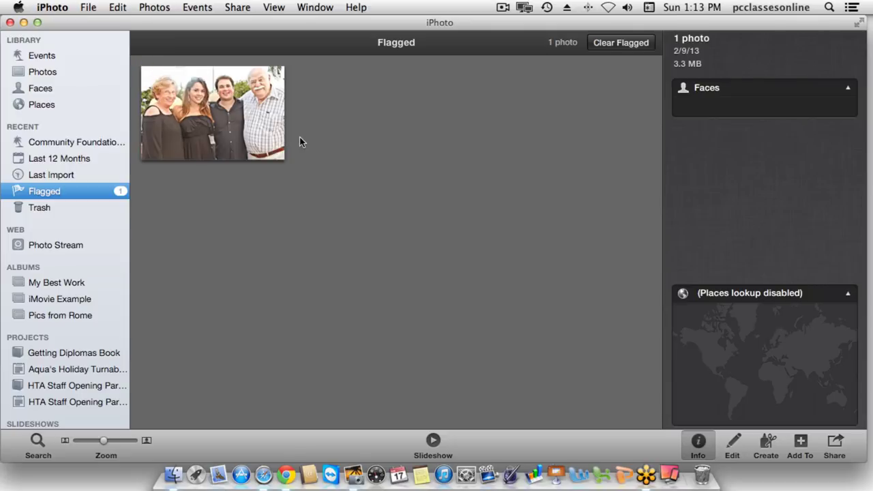
pyautogui.click(228, 125)
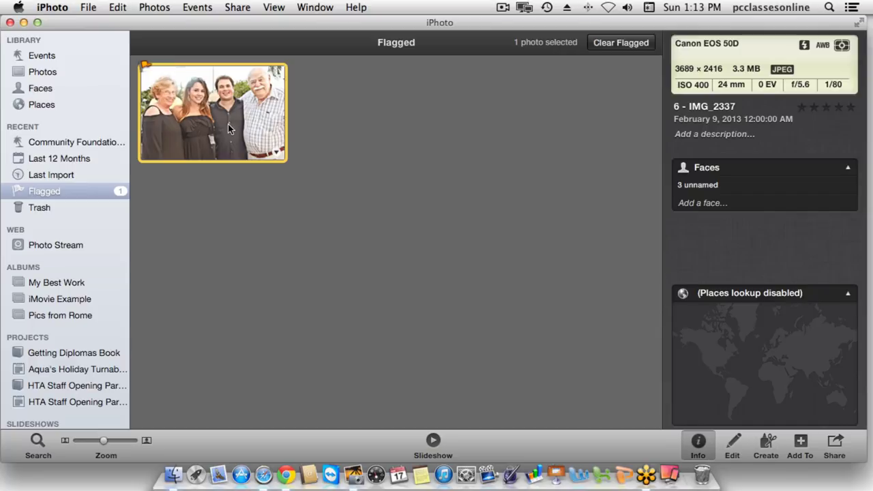
pyautogui.press('super+period')
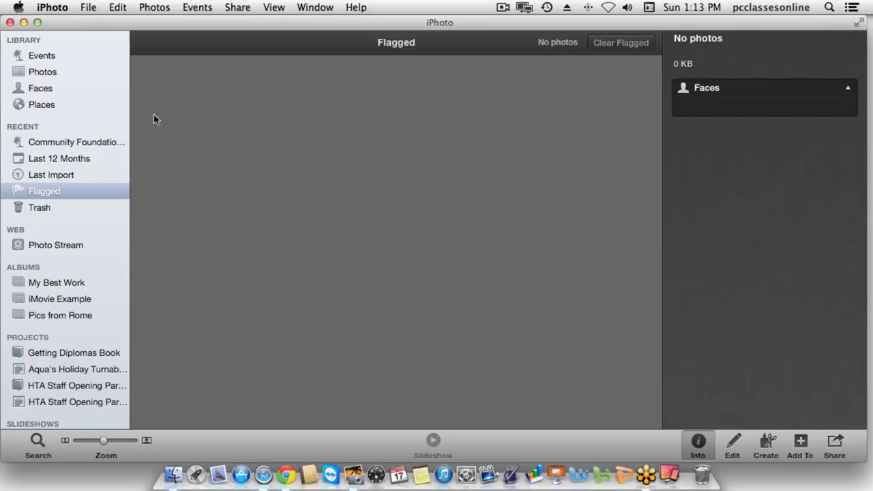
# - Check the unflagged photo in the full library, view the Flagged collection once more, and return to the library
pyautogui.click(78, 73)
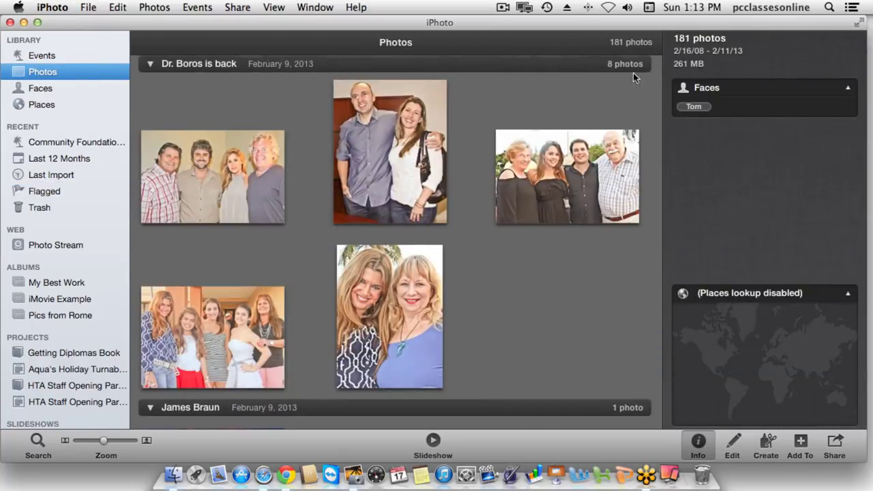
pyautogui.moveTo(615, 167)
pyautogui.click(37, 195)
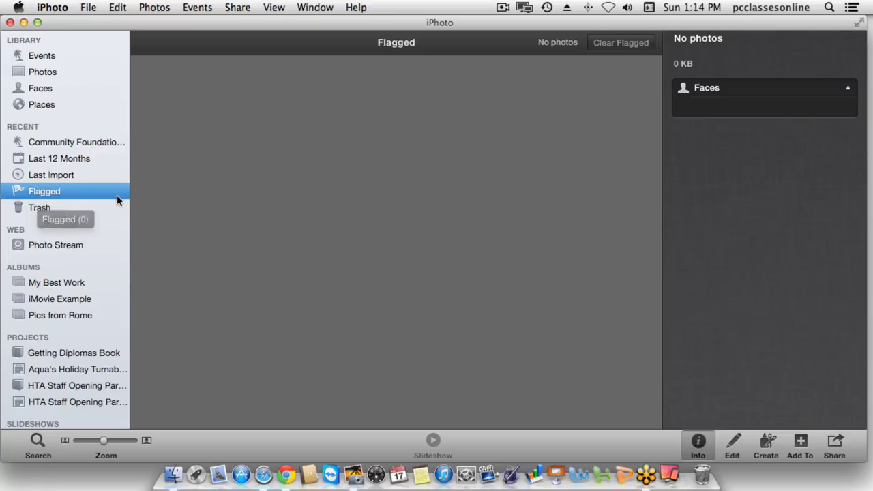
pyautogui.click(69, 74)
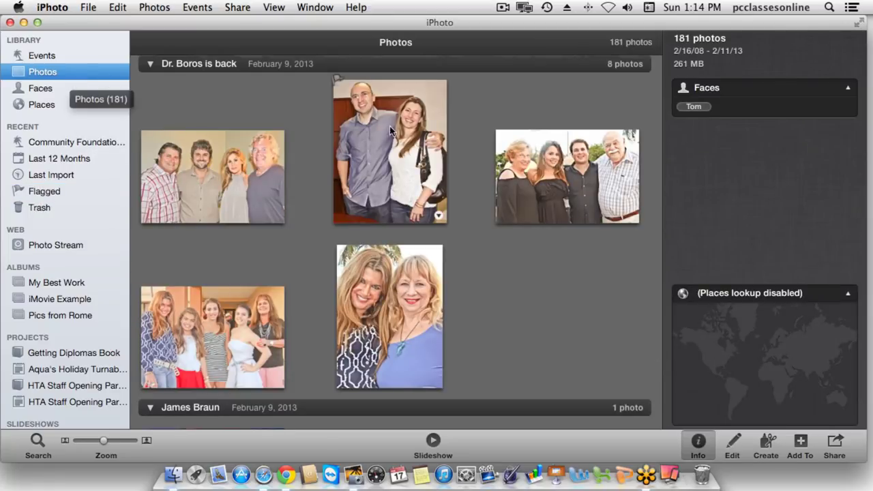
# - Flag the two four-person group photos on either side of the couple's portrait in the February 9, 2013 event
pyautogui.click(335, 77)
pyautogui.click(338, 80)
pyautogui.click(146, 131)
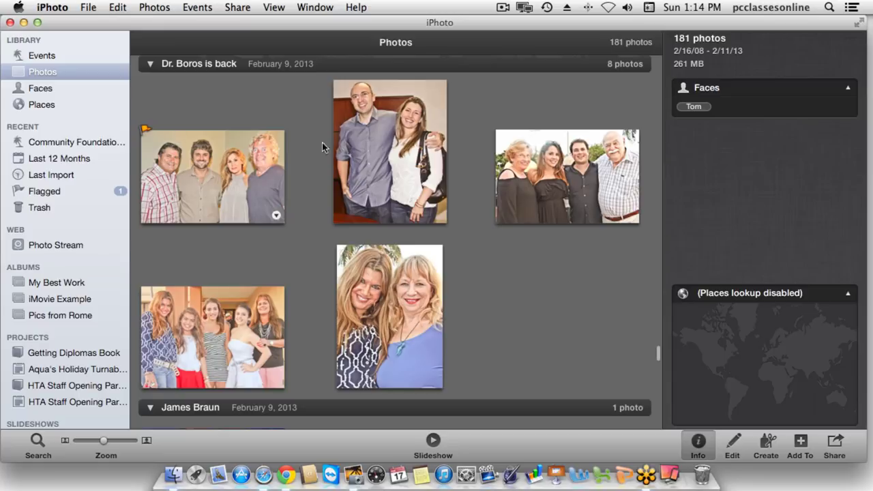
pyautogui.click(500, 127)
# - Browse the remaining February 9, 2013 events in the library, and check the contents of the Trash collection
pyautogui.scroll(-10, 148, 214)
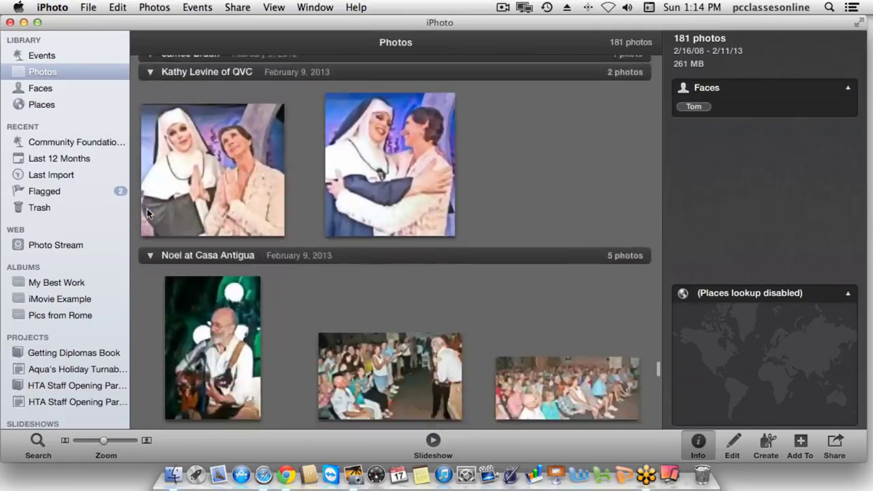
pyautogui.scroll(5, 147, 214)
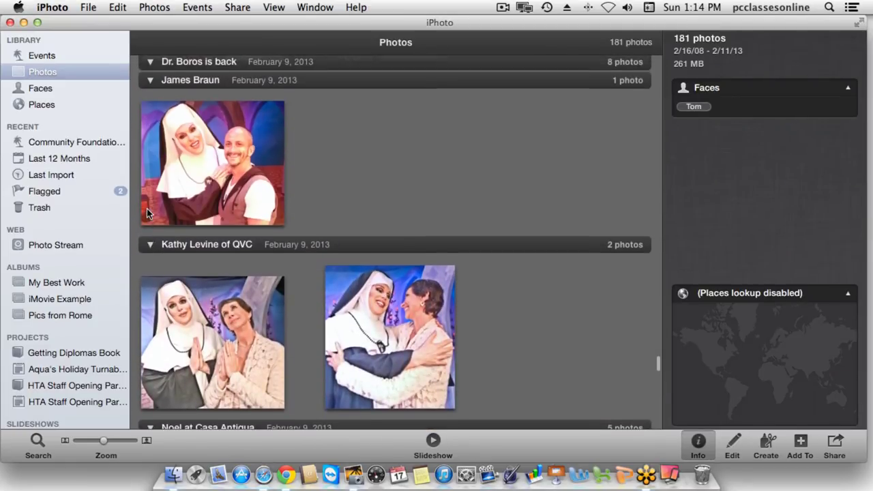
pyautogui.scroll(-1, 147, 213)
pyautogui.scroll(-8, 147, 208)
pyautogui.scroll(3, 147, 209)
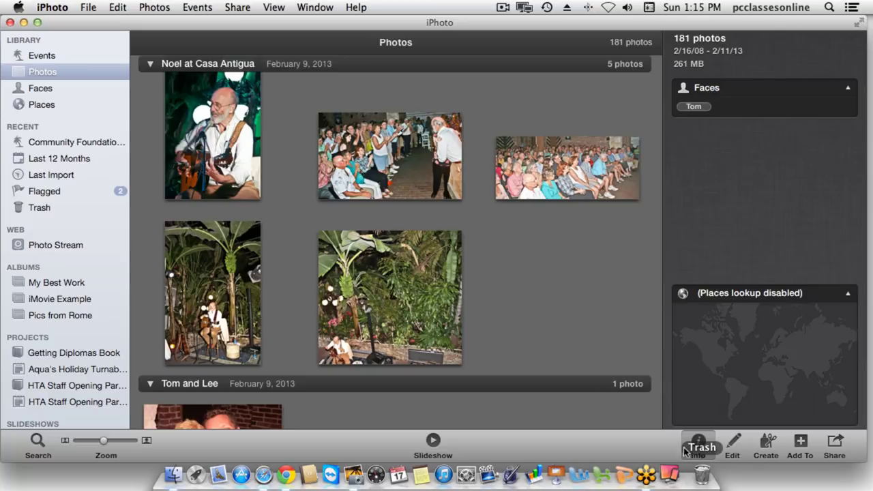
pyautogui.click(71, 209)
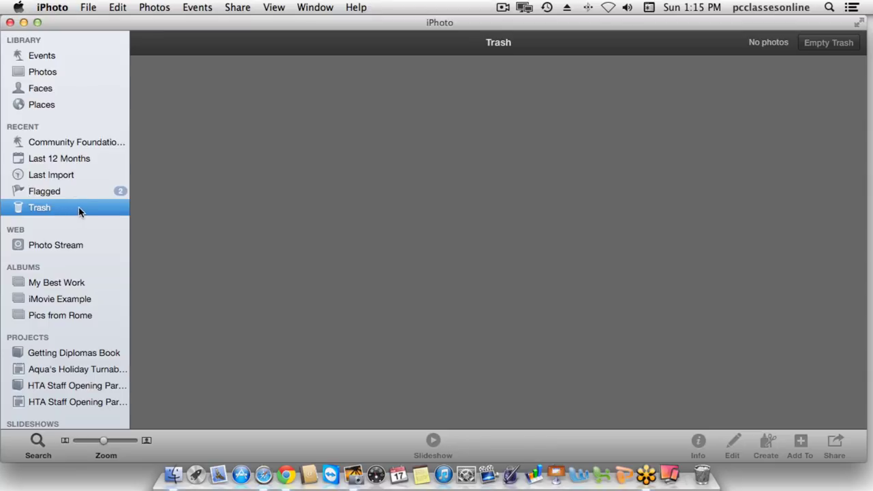
# - Return to the full library and delete the block of photos between the Casa Antigua and February 10, 2013 artist auction events
pyautogui.click(63, 71)
pyautogui.moveTo(656, 409); pyautogui.dragTo(123, 229)
pyautogui.press('Delete')
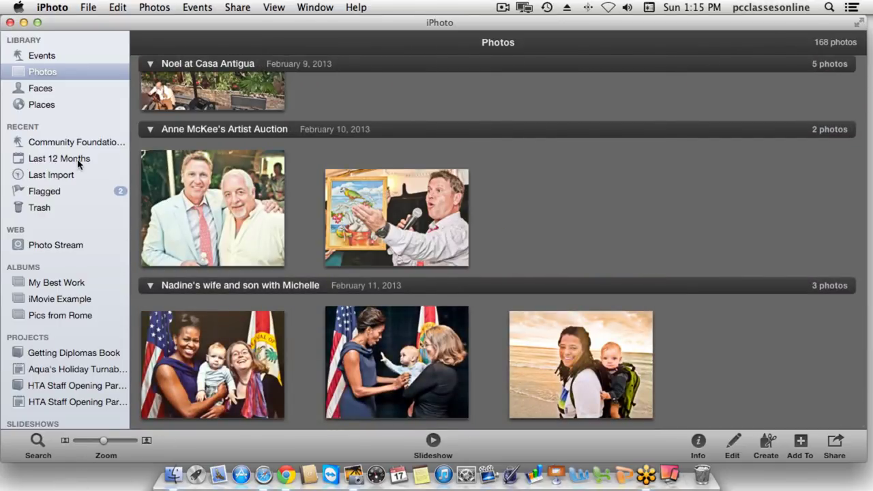
# - Open the Trash collection and look through all the deleted photos
pyautogui.click(39, 207)
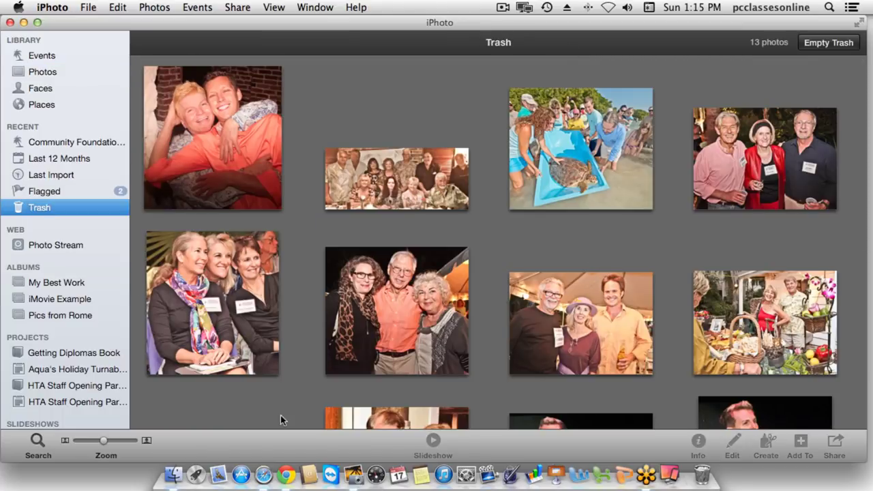
pyautogui.scroll(-5, 535, 338)
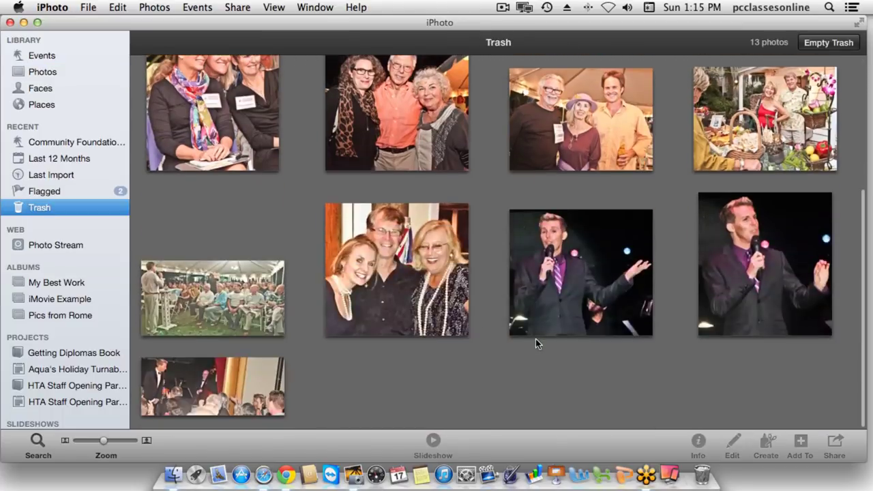
pyautogui.scroll(5, 535, 339)
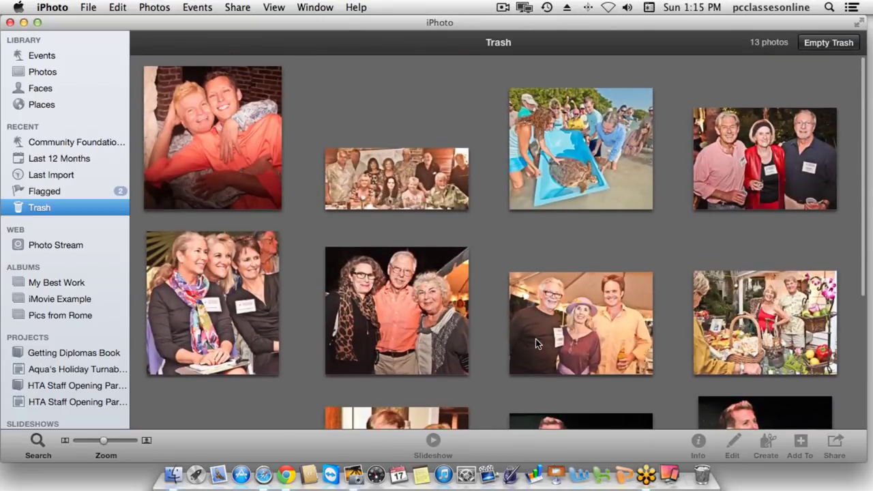
pyautogui.scroll(-5, 535, 339)
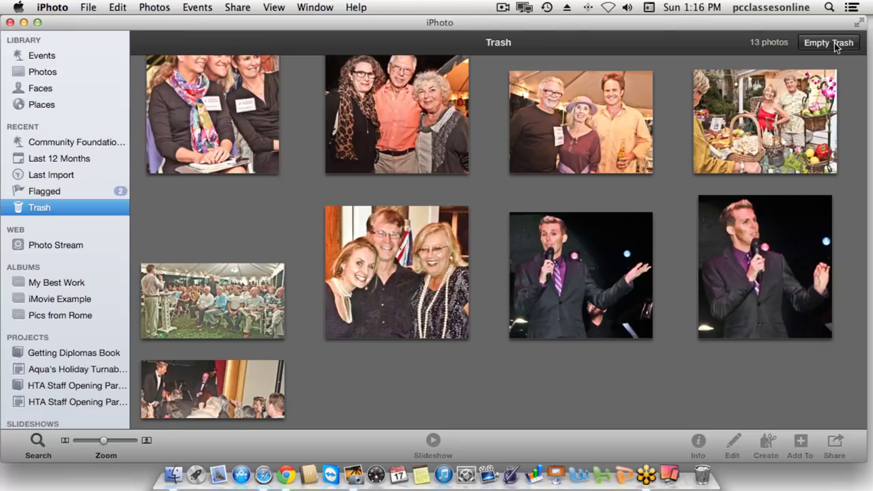
pyautogui.moveTo(550, 123)
# - Return to the full photo library and view the Time Machine backup options
pyautogui.click(72, 68)
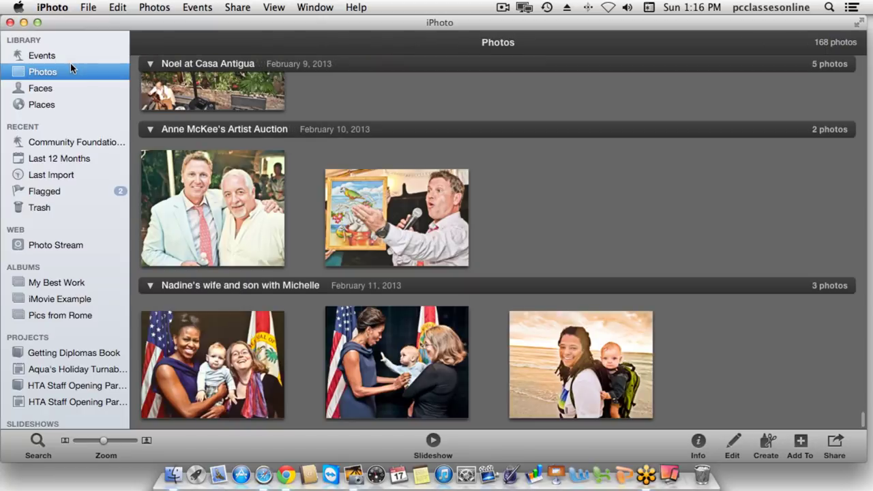
pyautogui.click(548, 7)
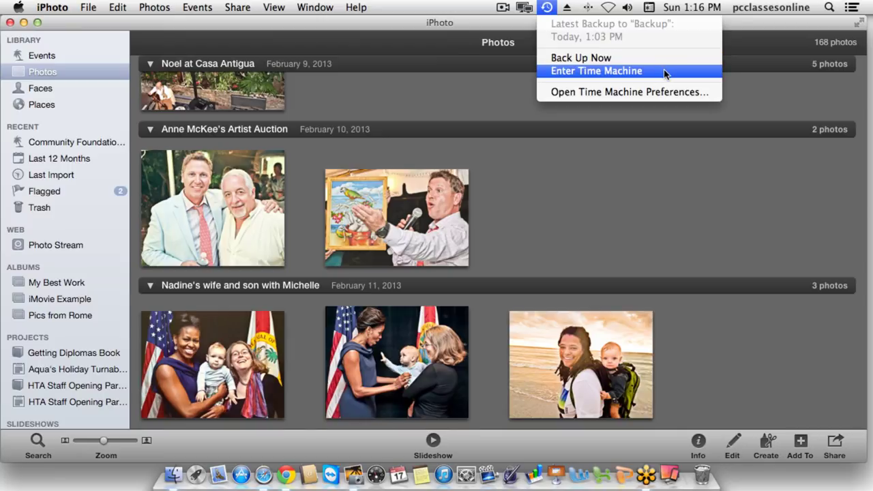
pyautogui.click(621, 178)
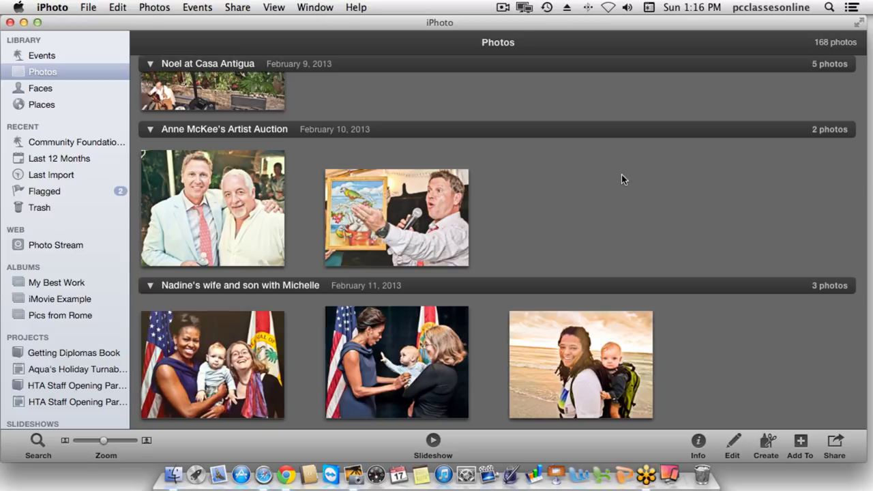
# - Locate the Lost Photos app on Launchpad's second page, return to iPhoto, and view the system's App Store option
pyautogui.press('F4')
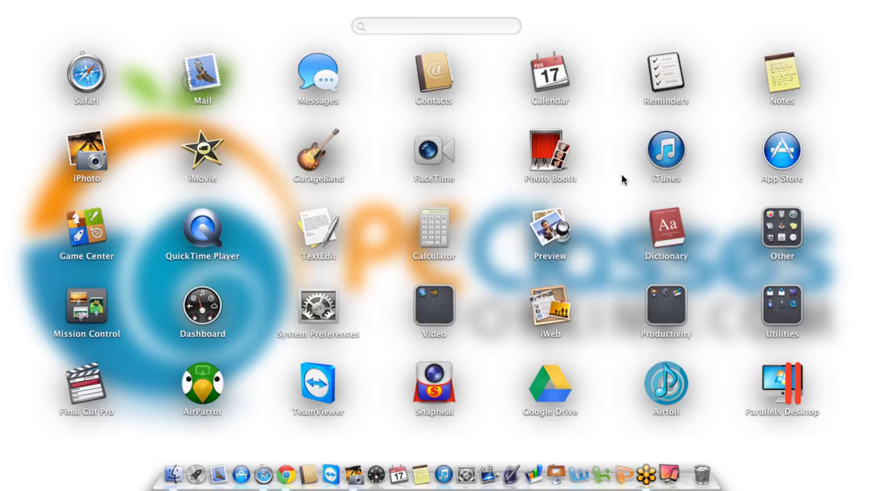
pyautogui.hscroll(5, 622, 180)
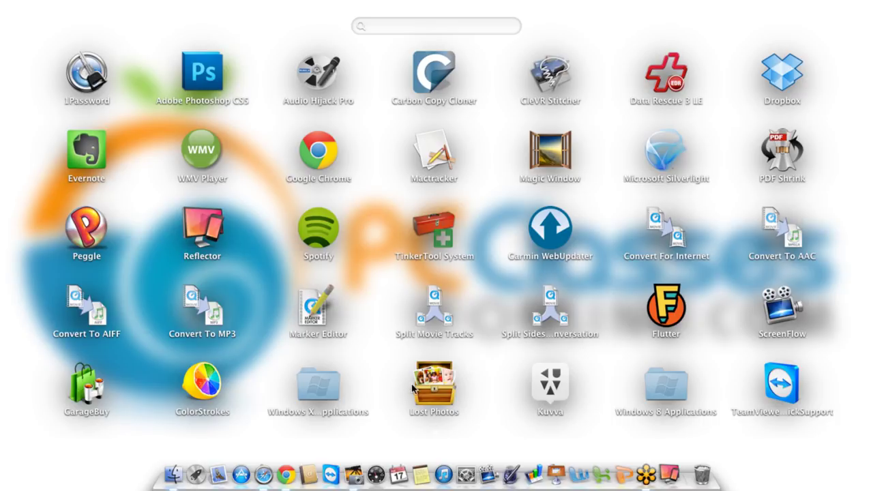
pyautogui.click(486, 374)
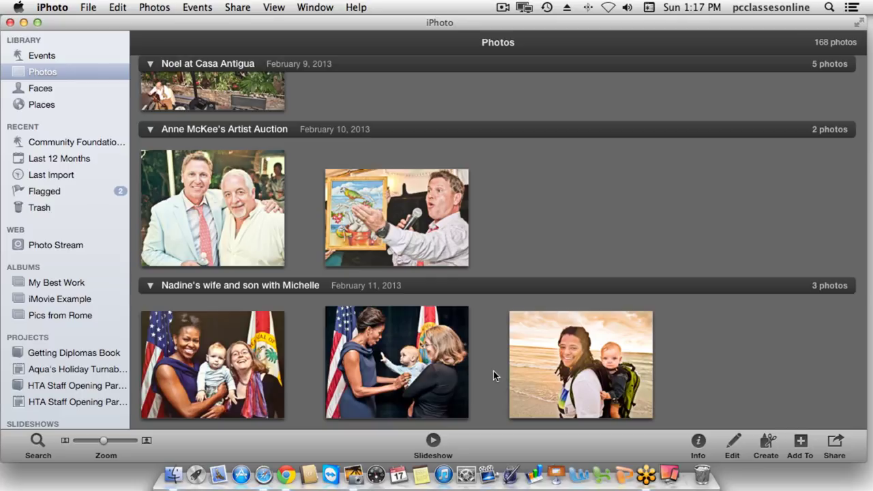
pyautogui.press('F4')
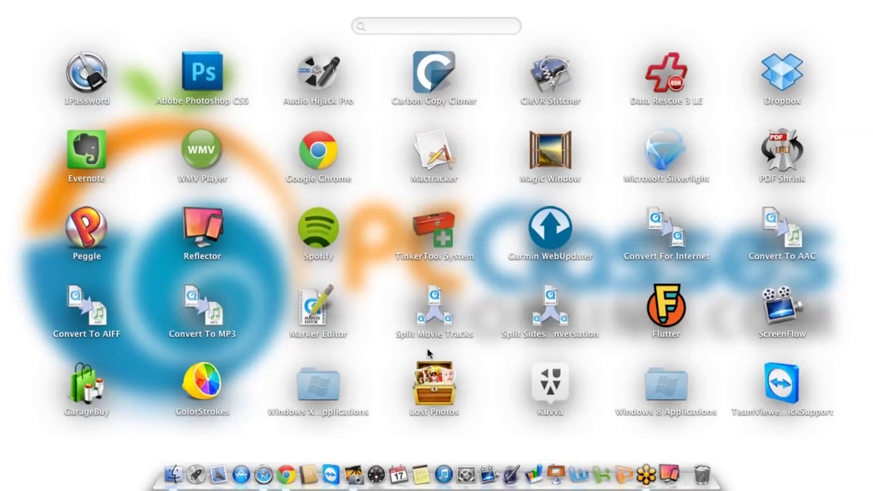
pyautogui.click(508, 381)
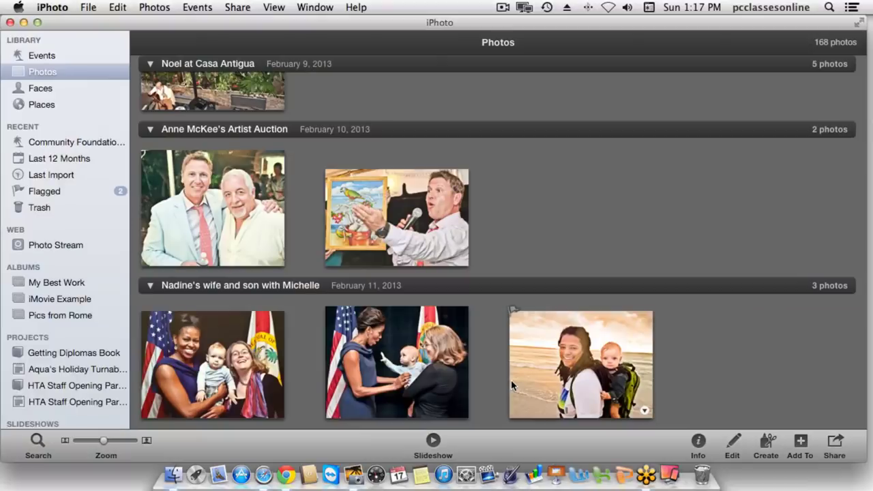
pyautogui.click(15, 7)
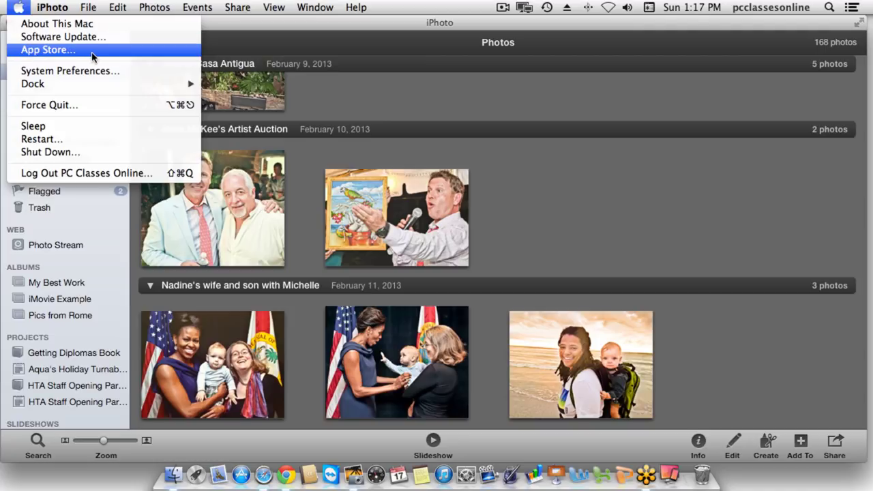
pyautogui.click(566, 119)
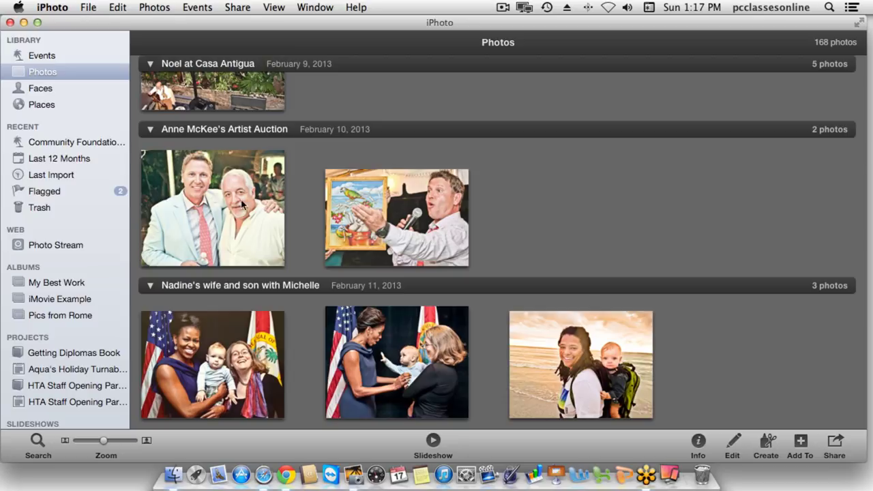
# - View the Photo Stream introduction page, and browse the whole Events overview from beginning to end
pyautogui.click(98, 243)
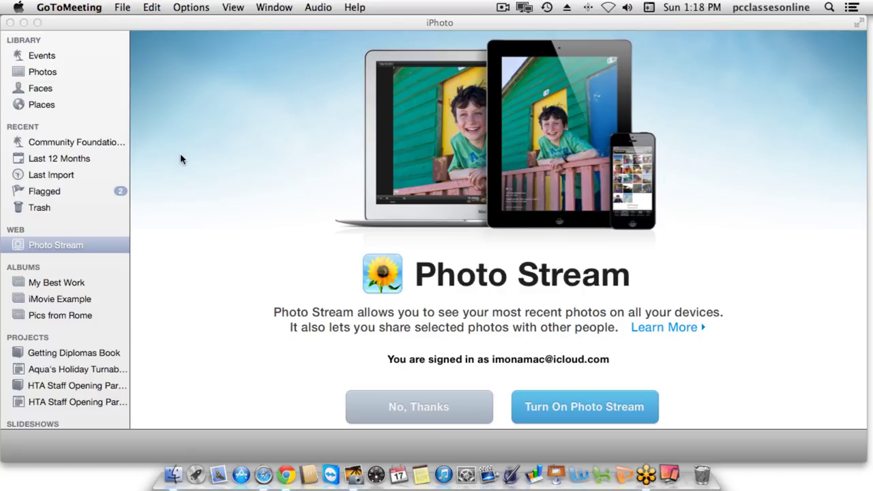
pyautogui.click(225, 200)
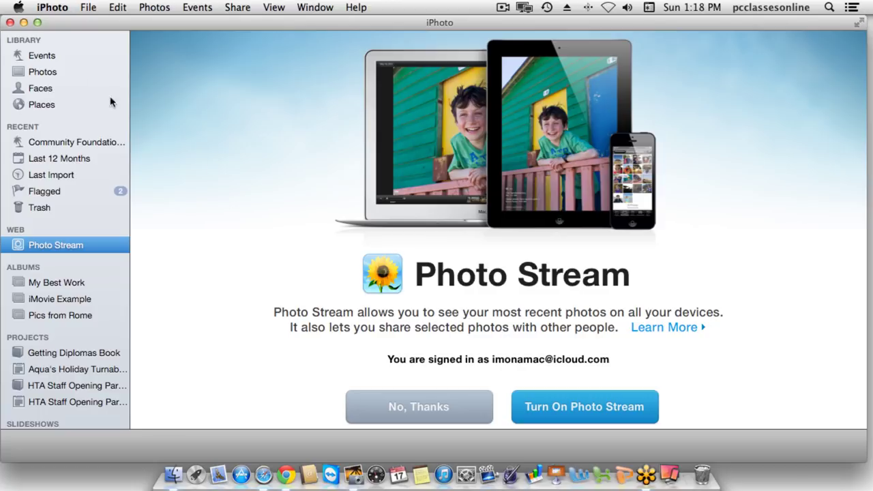
pyautogui.click(39, 56)
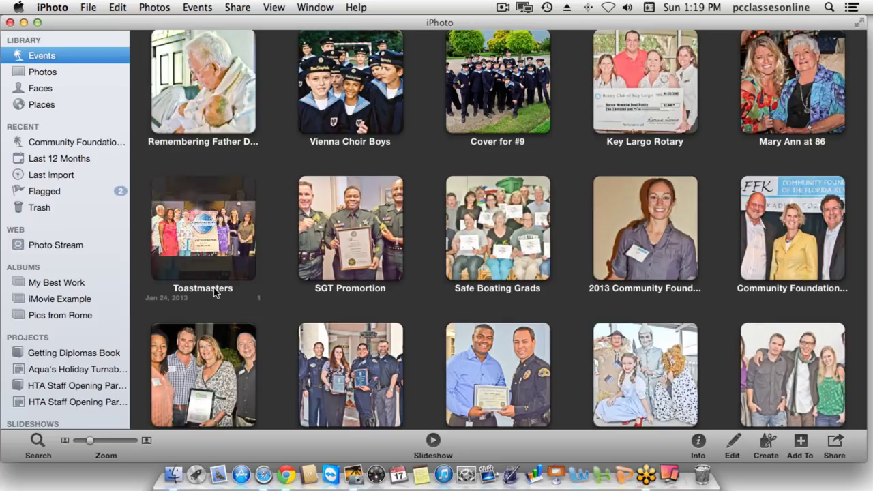
pyautogui.scroll(-10, 214, 294)
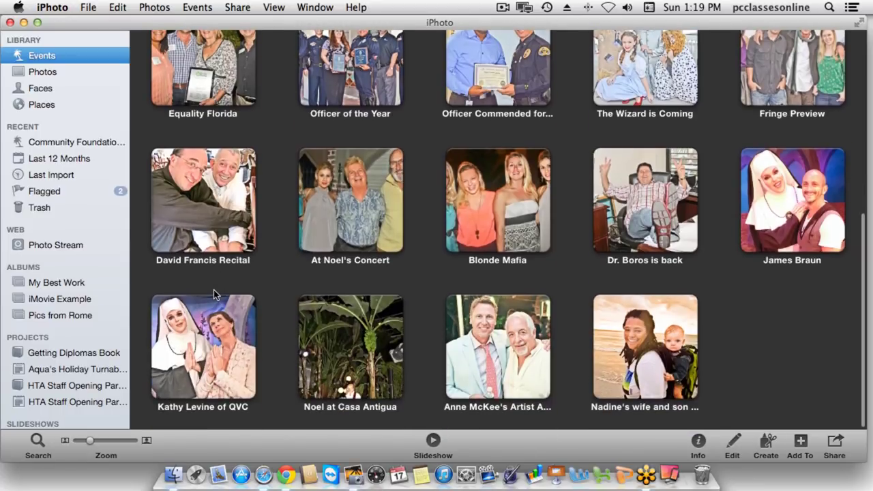
pyautogui.scroll(10, 214, 290)
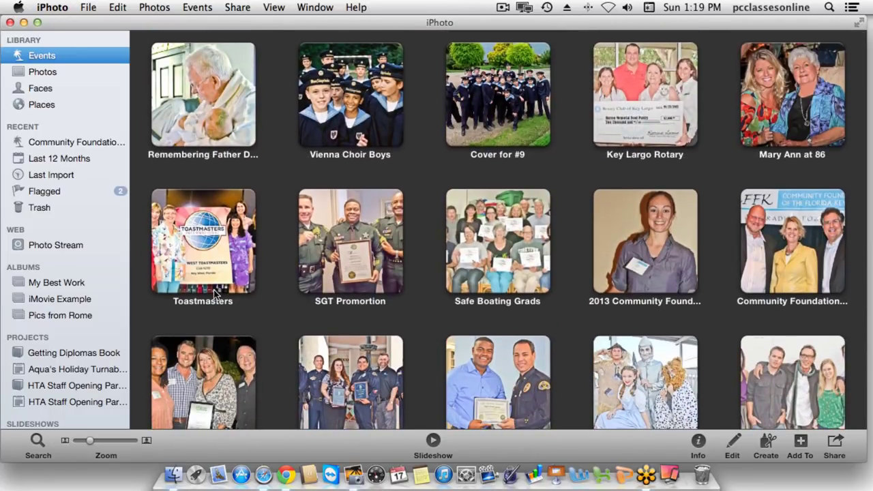
pyautogui.scroll(-10, 213, 290)
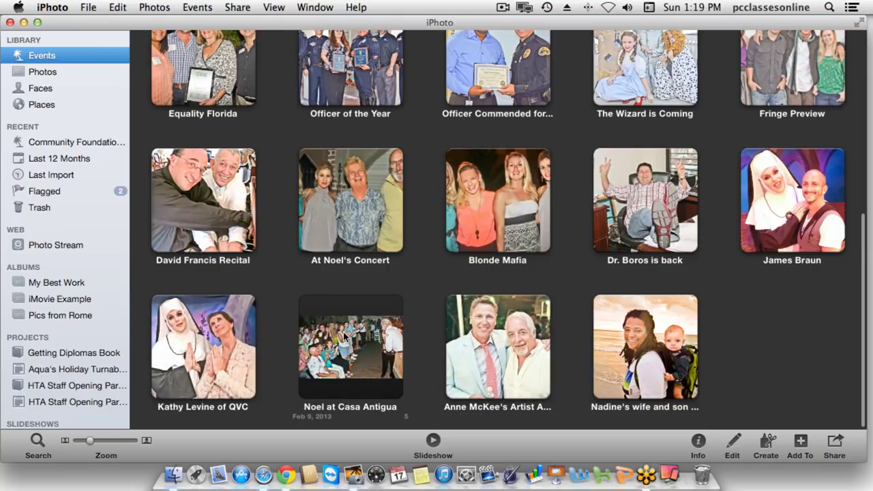
# - Open the fifth photo of the Casa Antigua event, the garden scene with the guitarist, for editing
pyautogui.doubleClick(344, 334)
pyautogui.moveTo(265, 314)
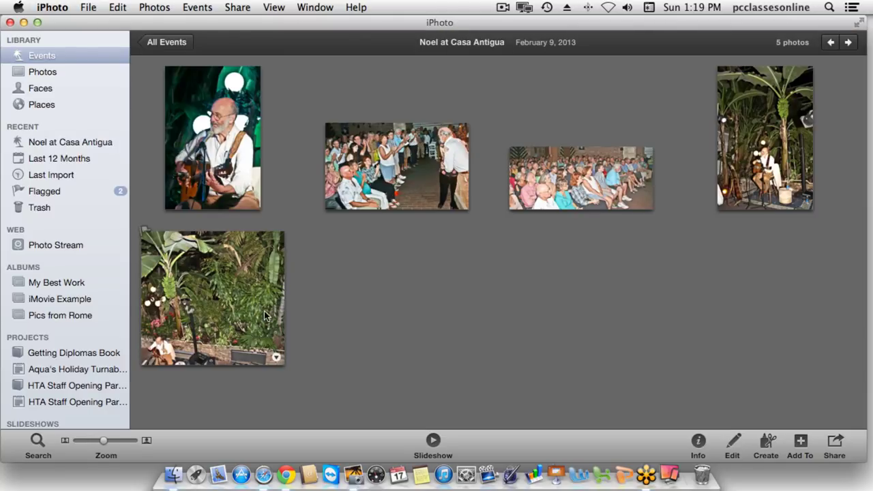
pyautogui.doubleClick(218, 303)
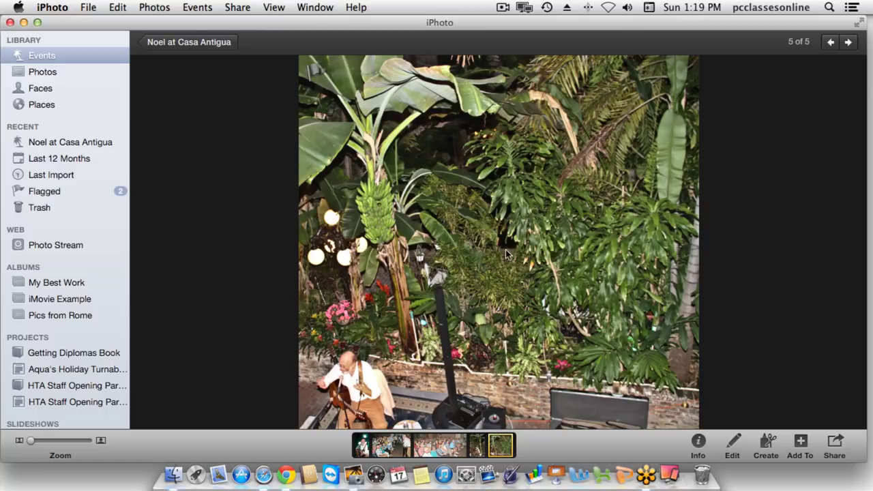
pyautogui.click(730, 440)
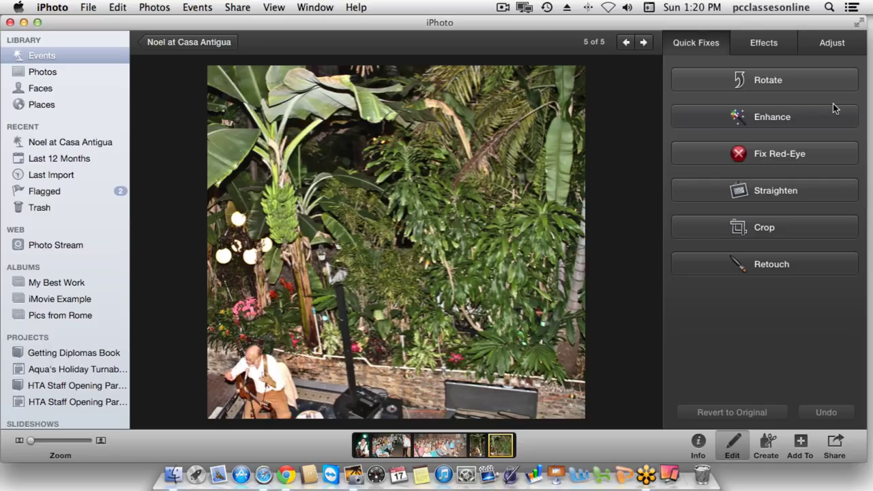
# - Try the Enhance quick fix on the garden photo and undo it
pyautogui.click(794, 117)
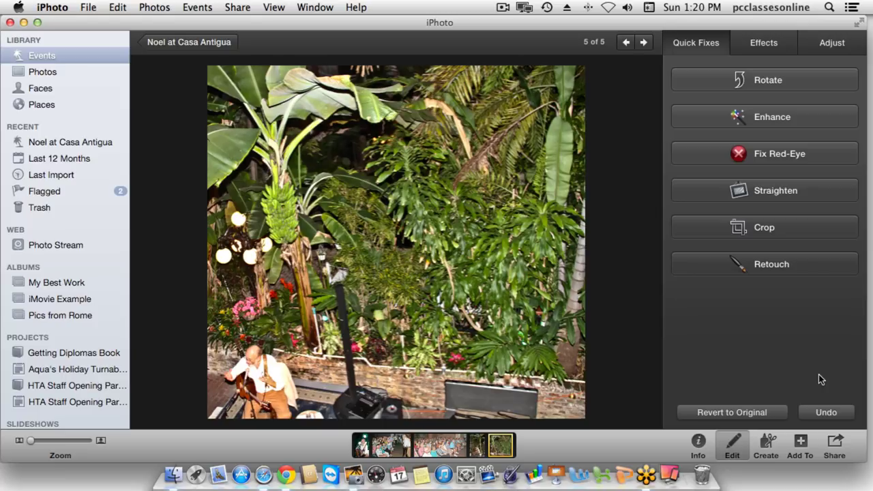
pyautogui.press('super+z')
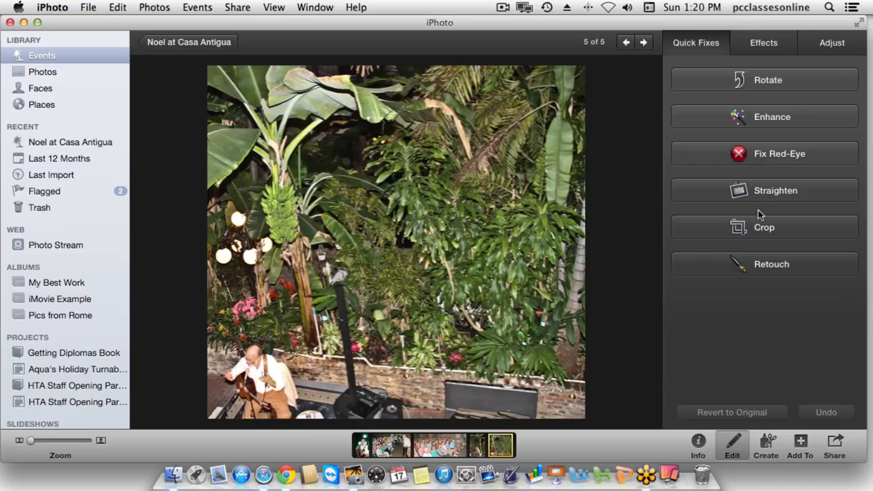
# - Switch to Safari, search Google Images for "red eye", and look over the example photos
pyautogui.click(268, 476)
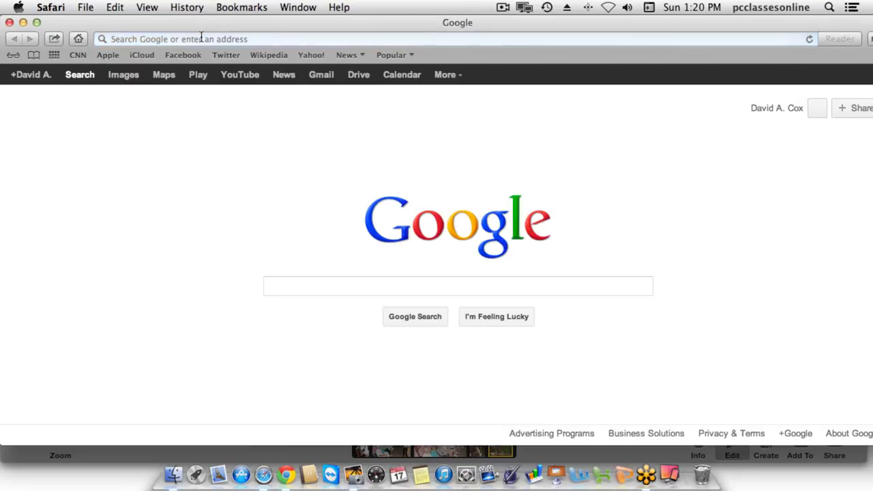
pyautogui.click(123, 76)
pyautogui.write('re')
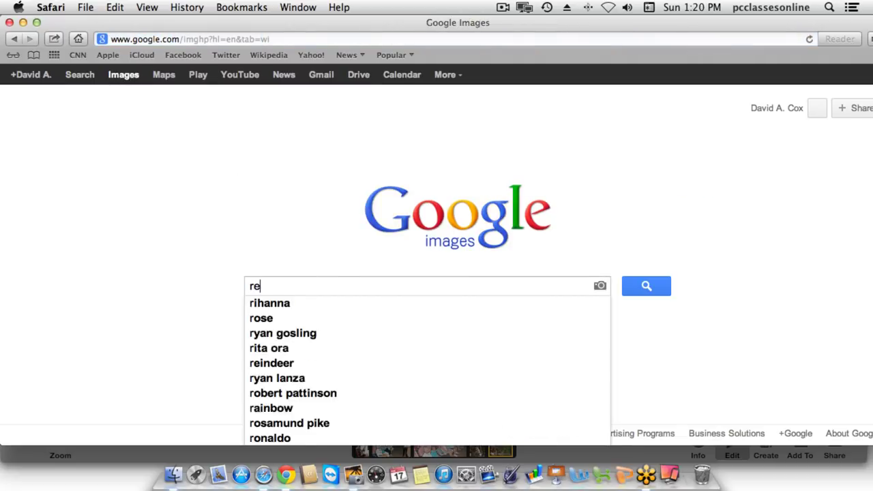
pyautogui.write('d eye')
pyautogui.press('Return')
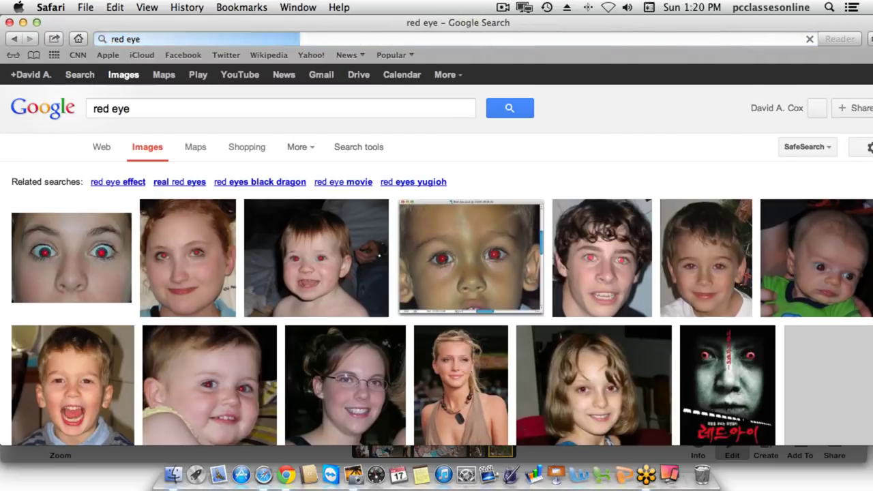
pyautogui.scroll(-1, 296, 302)
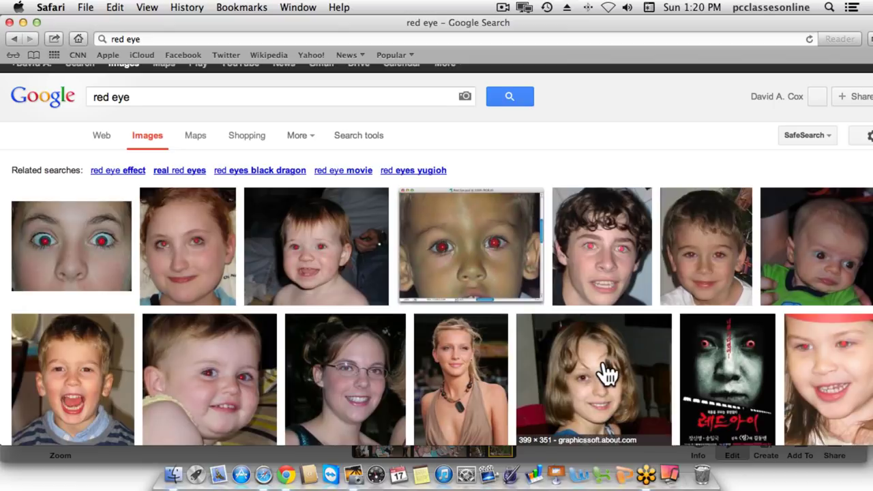
# - Enlarge the red-eye baby photo from maryga.com, save it to the desktop, and import it into iPhoto
pyautogui.click(195, 361)
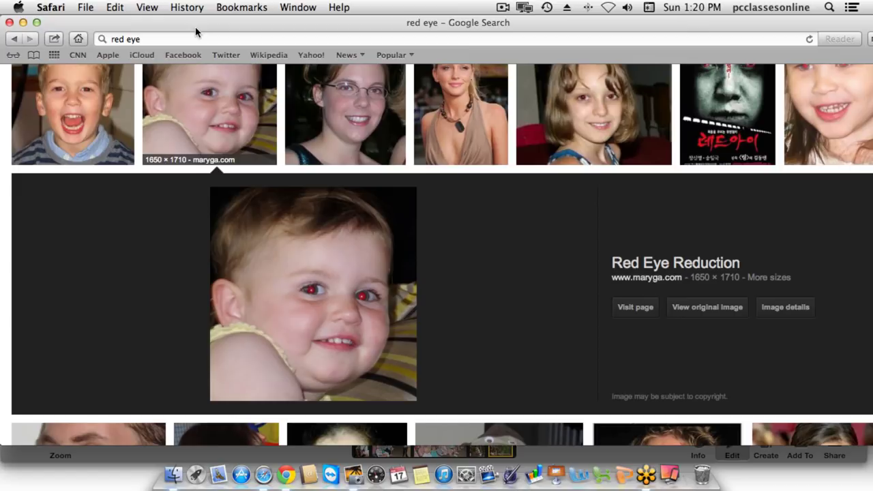
pyautogui.moveTo(302, 336); pyautogui.dragTo(68, 478)
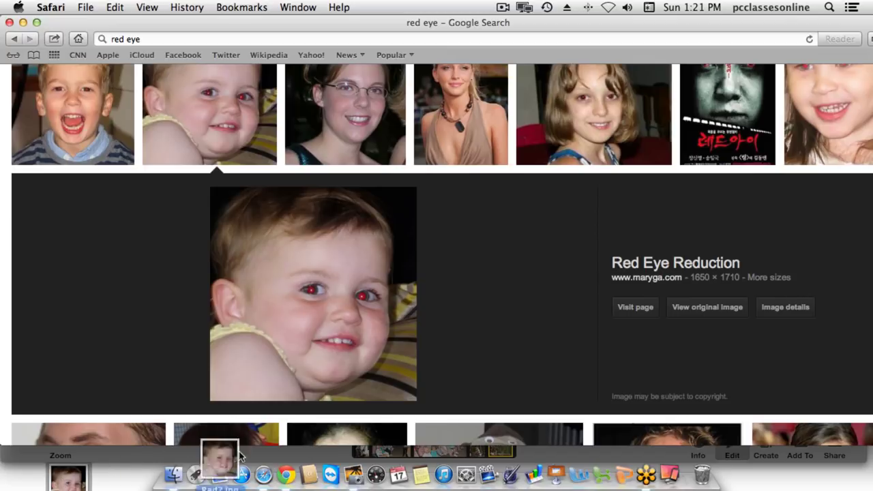
pyautogui.click(353, 474)
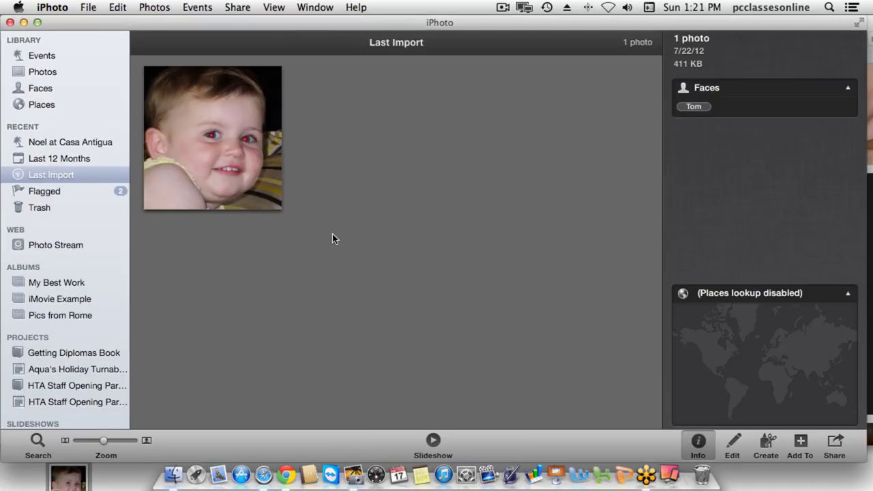
# - Open the imported baby photo for editing and apply Fix Red-Eye with automatic correction
pyautogui.doubleClick(195, 134)
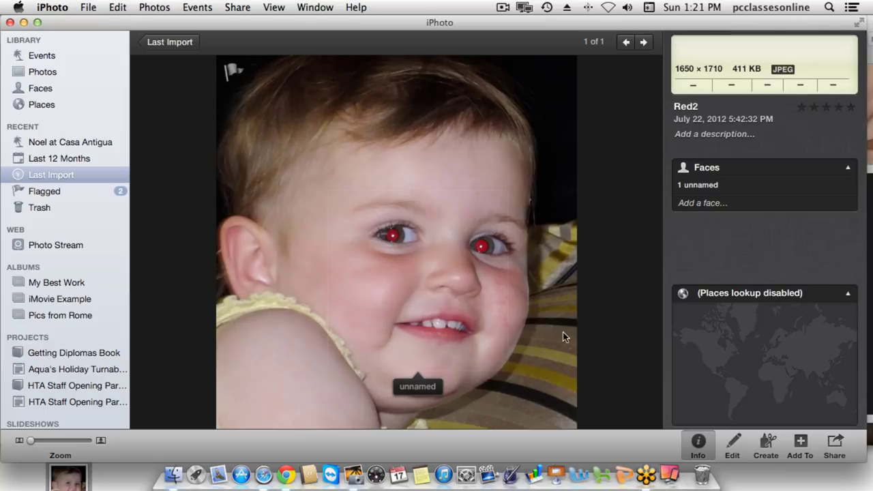
pyautogui.click(732, 454)
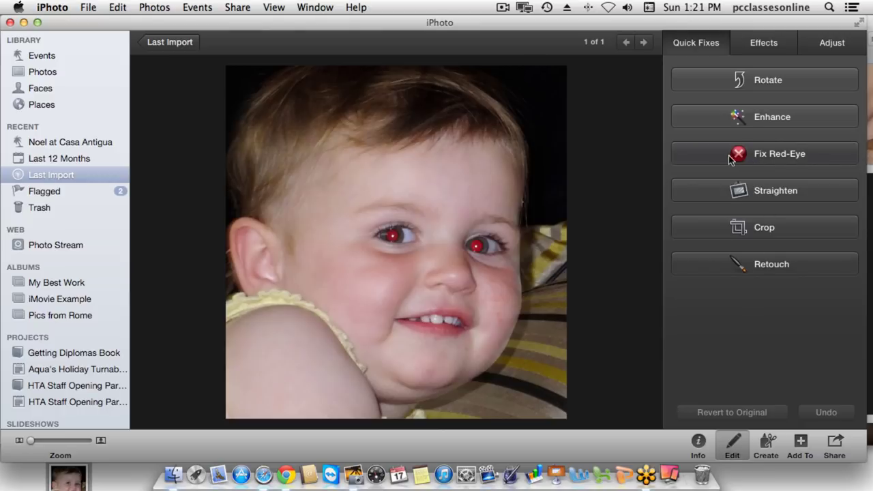
pyautogui.click(810, 156)
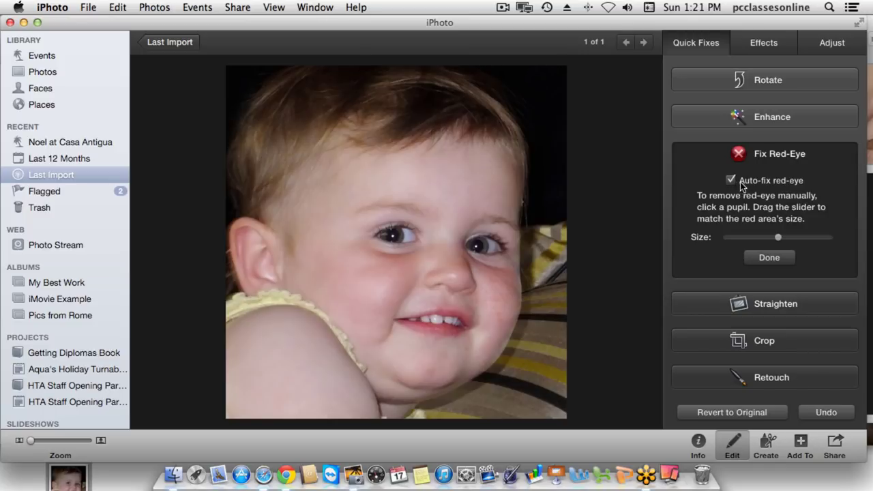
# - Turn off auto-fix, reduce the red-eye size, and try removing the red manually from one of the baby's pupils
pyautogui.click(794, 184)
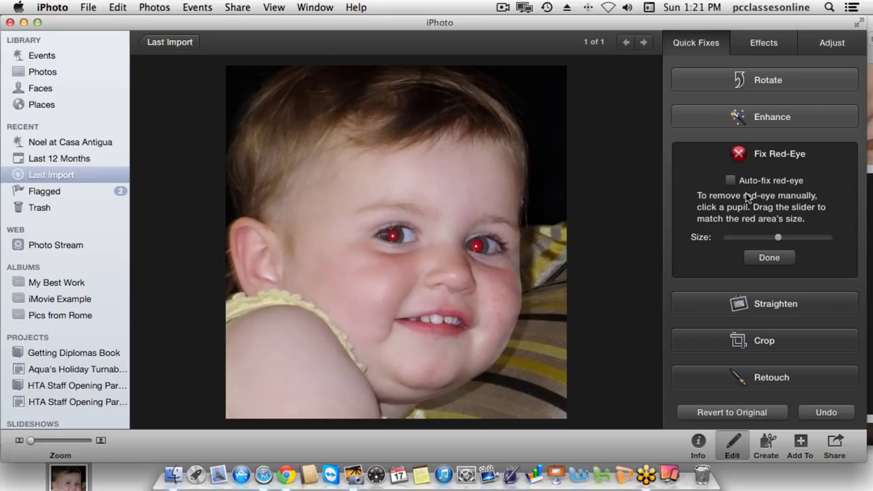
pyautogui.moveTo(778, 238); pyautogui.dragTo(742, 238)
pyautogui.click(738, 239)
pyautogui.click(391, 235)
pyautogui.click(390, 235)
# - Turn auto-fix red-eye back on and finish the red-eye correction
pyautogui.click(796, 187)
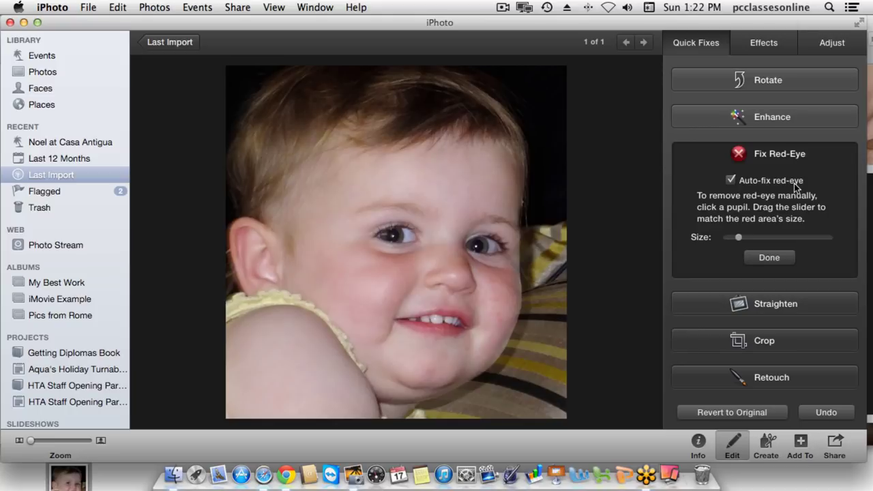
pyautogui.click(774, 257)
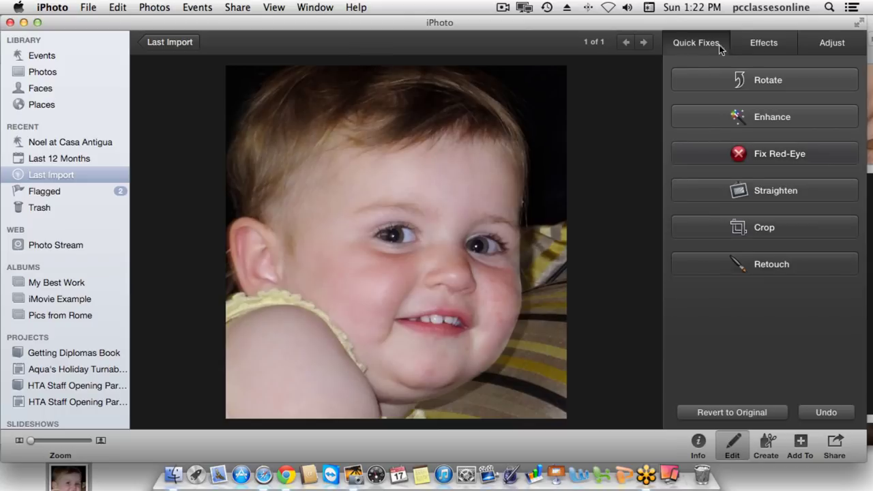
# - Open the upright photo of the guitarist under the banana tree from Last 12 Months for editing
pyautogui.press('e')
pyautogui.click(51, 162)
pyautogui.scroll(-5, 357, 217)
pyautogui.scroll(-4, 356, 217)
pyautogui.scroll(-12, 356, 216)
pyautogui.scroll(-15, 356, 218)
pyautogui.scroll(-12, 356, 217)
pyautogui.scroll(-10, 356, 218)
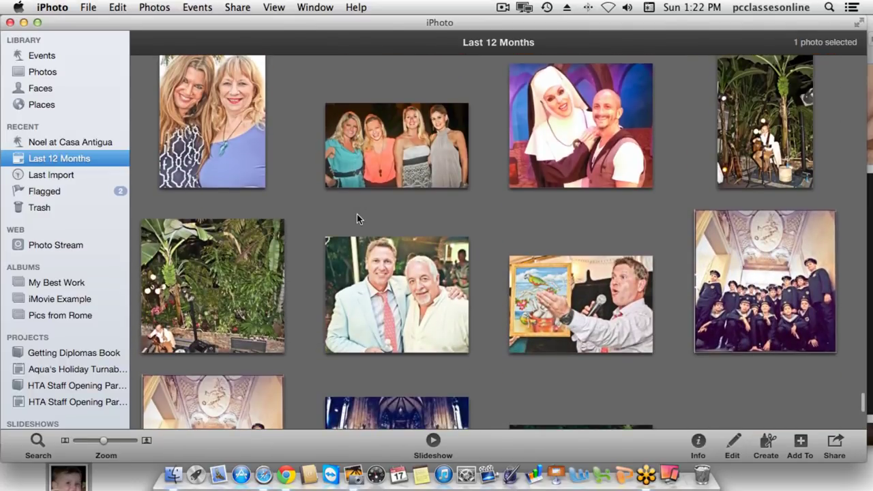
pyautogui.doubleClick(719, 150)
pyautogui.click(732, 444)
# - Try straightening the guitarist photo with an angle of about -3.7°
pyautogui.click(740, 196)
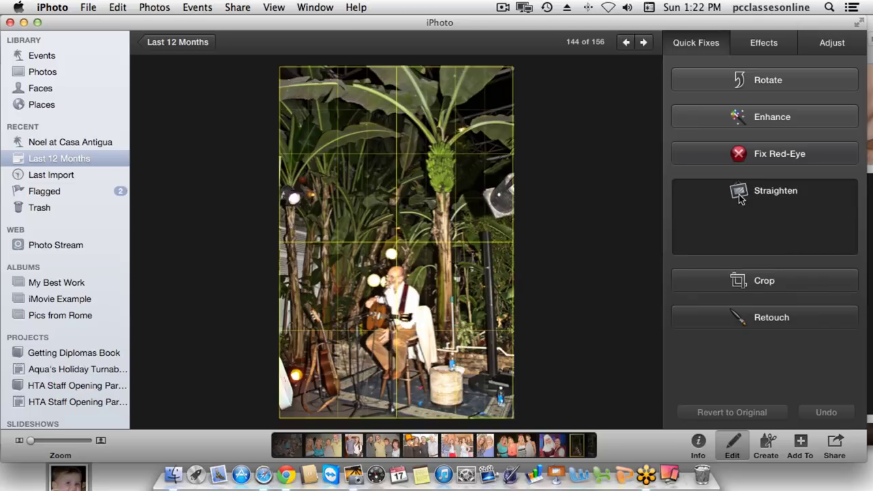
pyautogui.moveTo(771, 223)
pyautogui.mouseDown()
pyautogui.moveTo(758, 222)
pyautogui.moveTo(771, 222)
pyautogui.mouseUp()
pyautogui.click(760, 246)
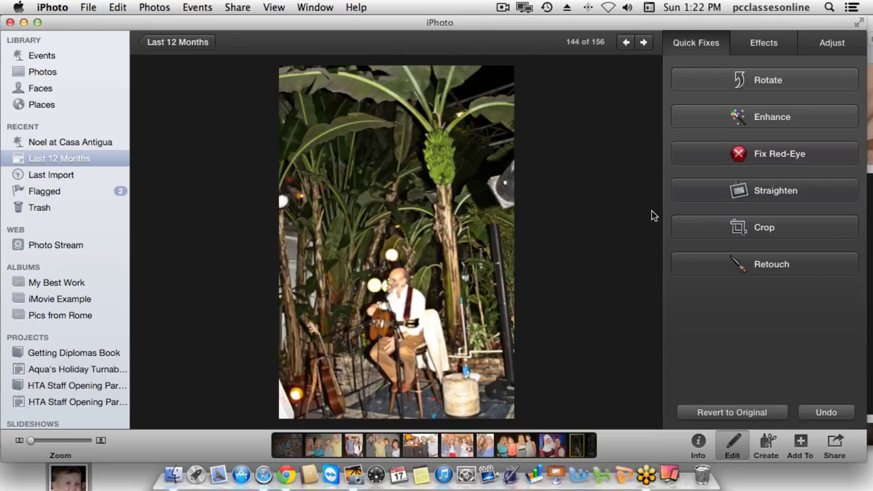
# - Straighten the guitarist photo to an angle of 2.6°
pyautogui.click(722, 189)
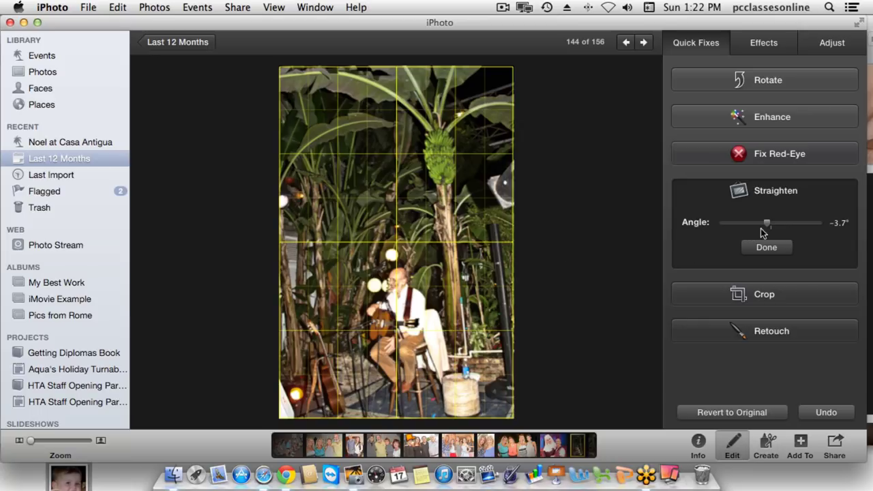
pyautogui.moveTo(763, 227); pyautogui.dragTo(766, 226)
pyautogui.moveTo(772, 230); pyautogui.dragTo(775, 229)
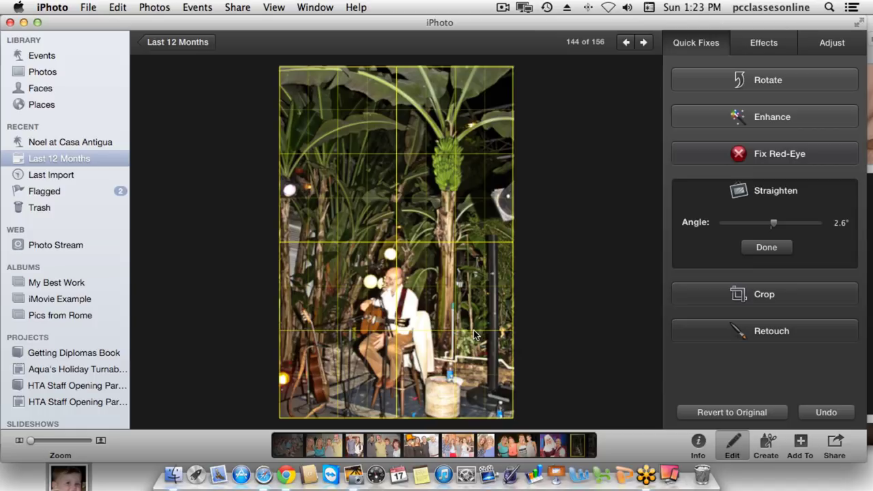
pyautogui.click(786, 248)
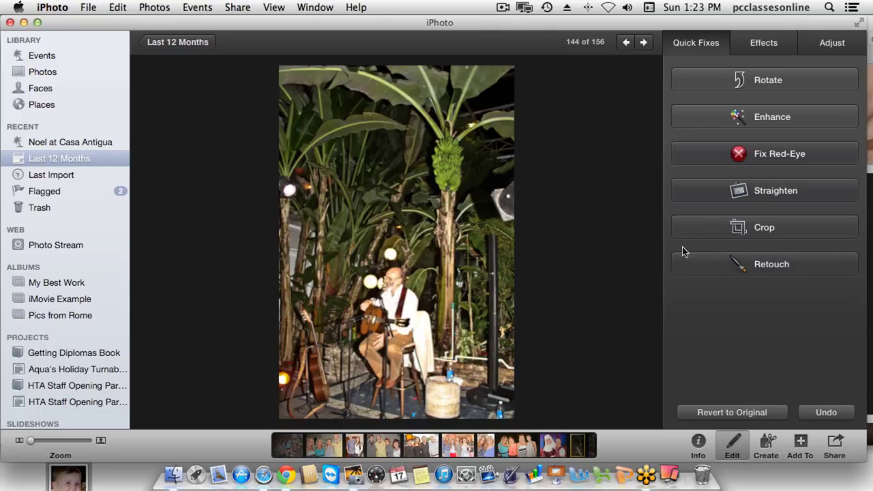
# - Crop the photo to a wide frame around the seated guitarist, from the two lamps down to his knees
pyautogui.click(716, 231)
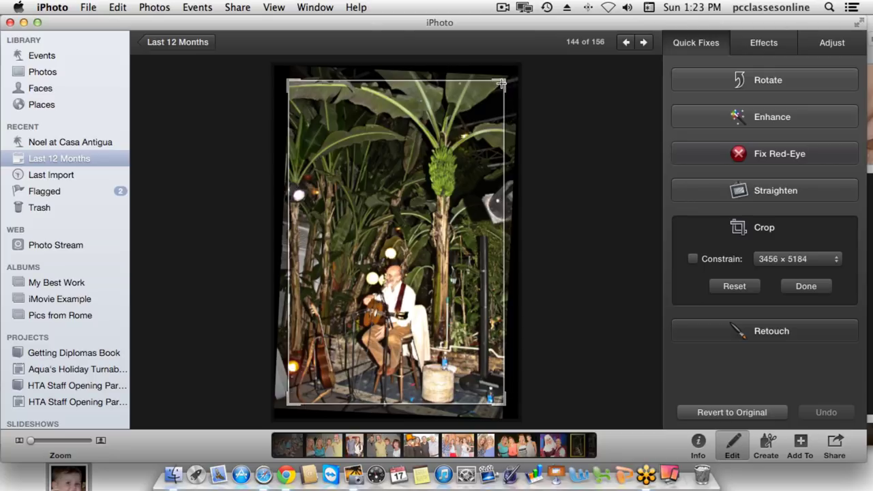
pyautogui.moveTo(502, 82); pyautogui.dragTo(501, 253)
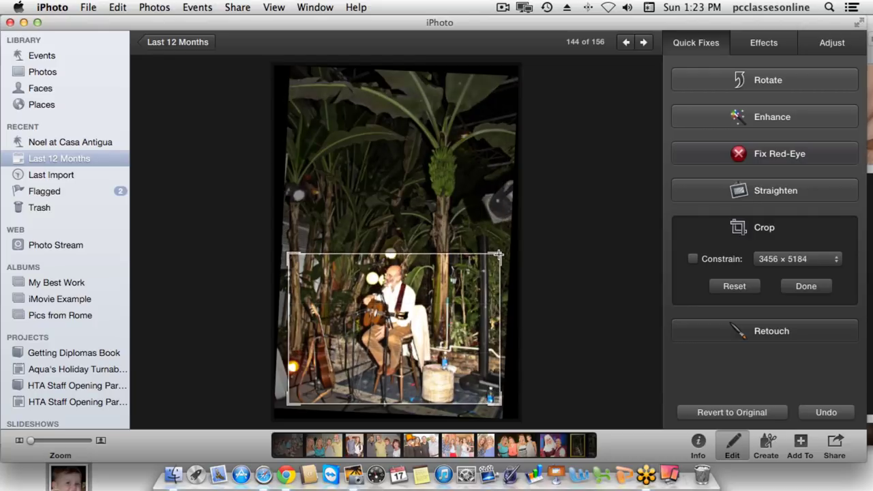
pyautogui.moveTo(501, 403); pyautogui.dragTo(465, 347)
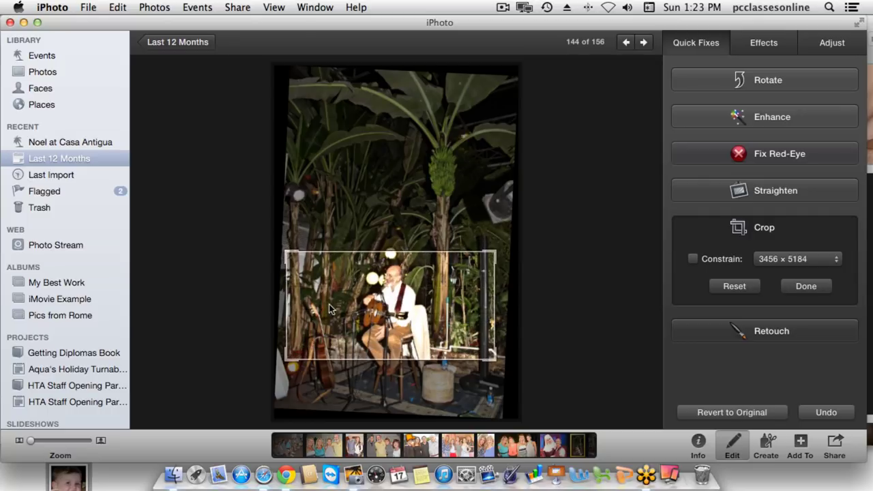
pyautogui.moveTo(401, 255); pyautogui.dragTo(402, 256)
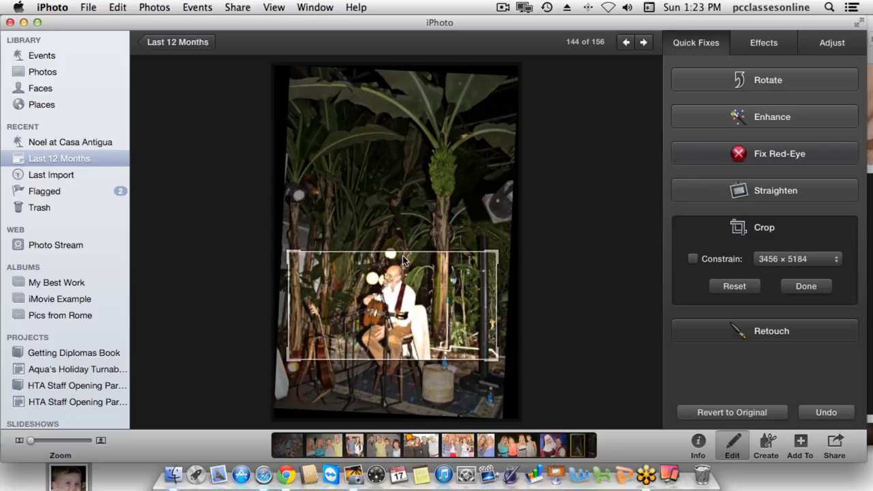
pyautogui.click(802, 290)
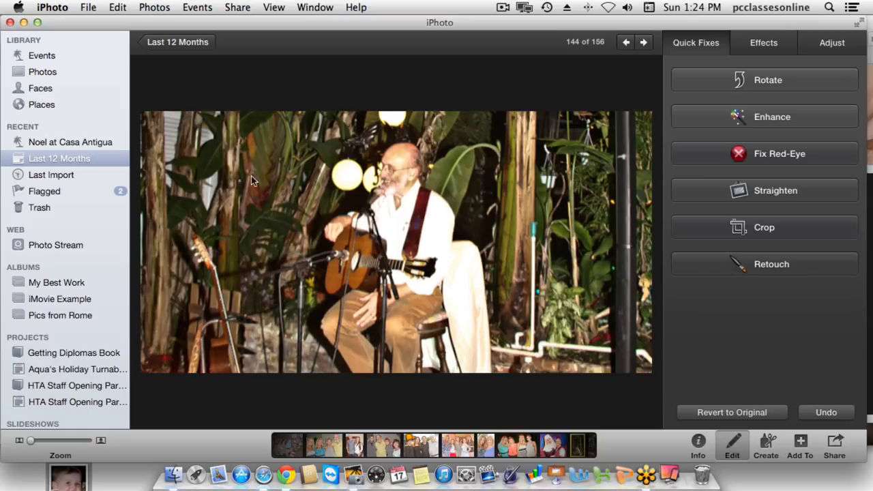
# - Open the Last 12 Months beach photo of the woman carrying a baby in a green backpack for editing
pyautogui.click(176, 44)
pyautogui.scroll(-5, 368, 270)
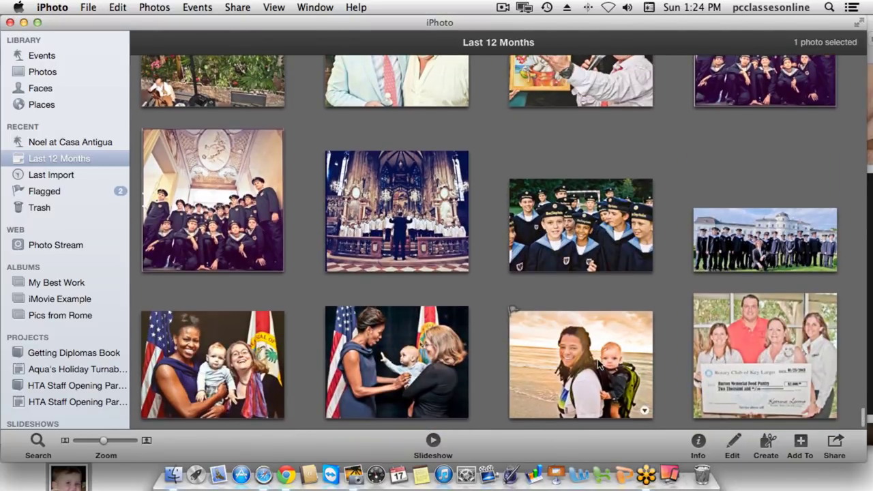
pyautogui.doubleClick(598, 364)
pyautogui.moveTo(459, 184)
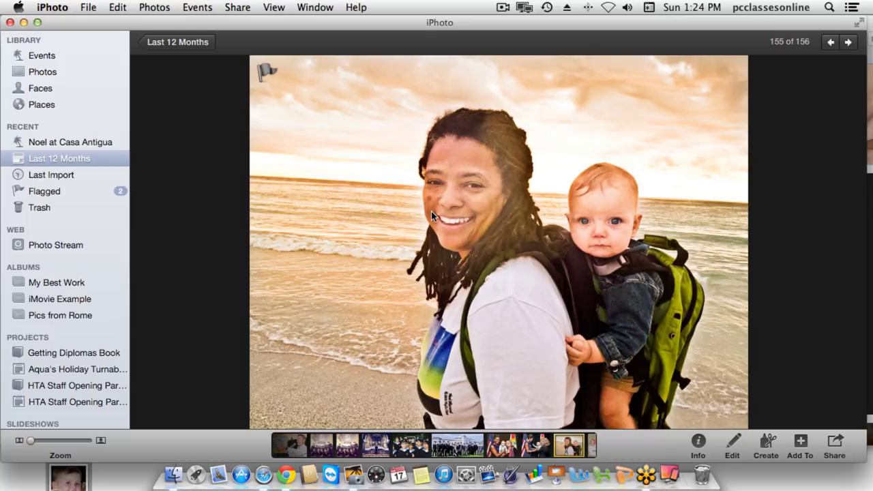
pyautogui.click(732, 442)
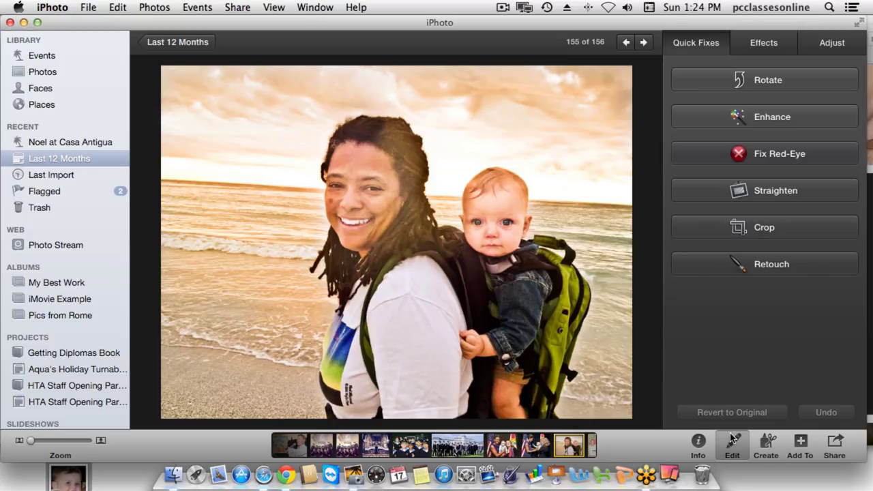
# - Retouch the dark blemishes on the woman's cheek below her eye, using a Retouch size near the minimum
pyautogui.click(733, 266)
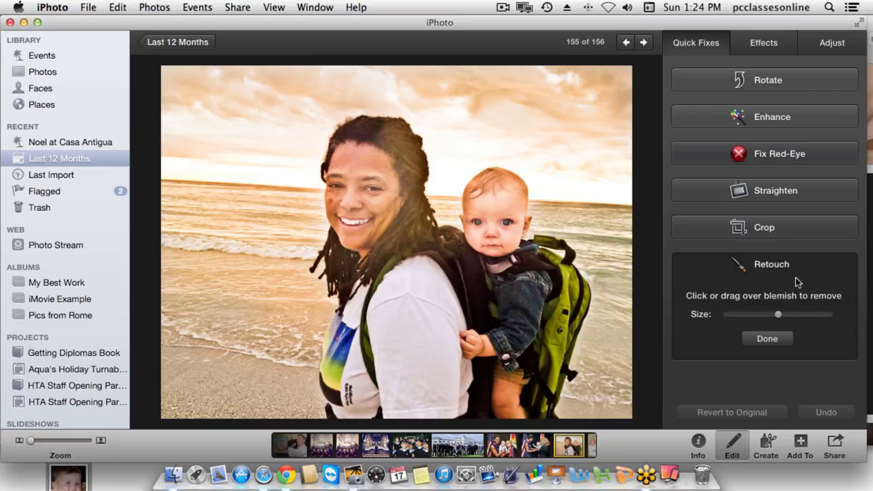
pyautogui.click(778, 314)
pyautogui.moveTo(778, 315); pyautogui.dragTo(731, 316)
pyautogui.moveTo(730, 316); pyautogui.dragTo(728, 315)
pyautogui.moveTo(729, 316); pyautogui.dragTo(732, 316)
pyautogui.moveTo(31, 439); pyautogui.dragTo(85, 441)
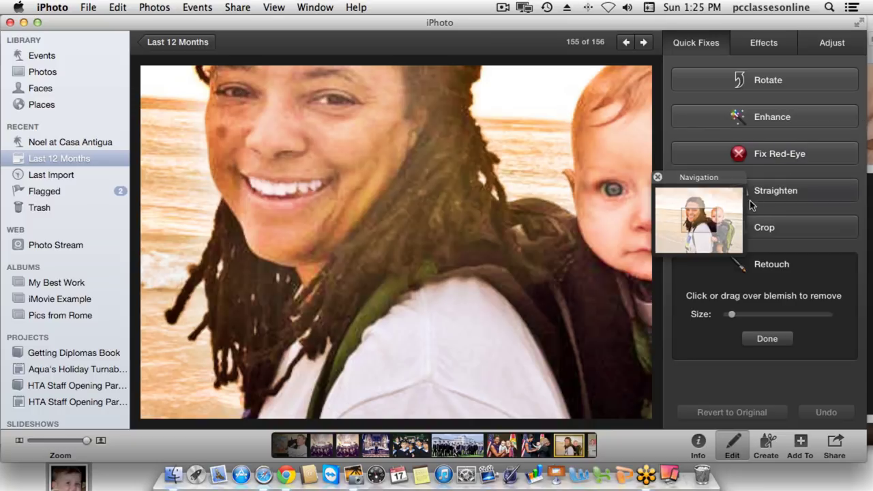
pyautogui.moveTo(694, 226); pyautogui.dragTo(686, 217)
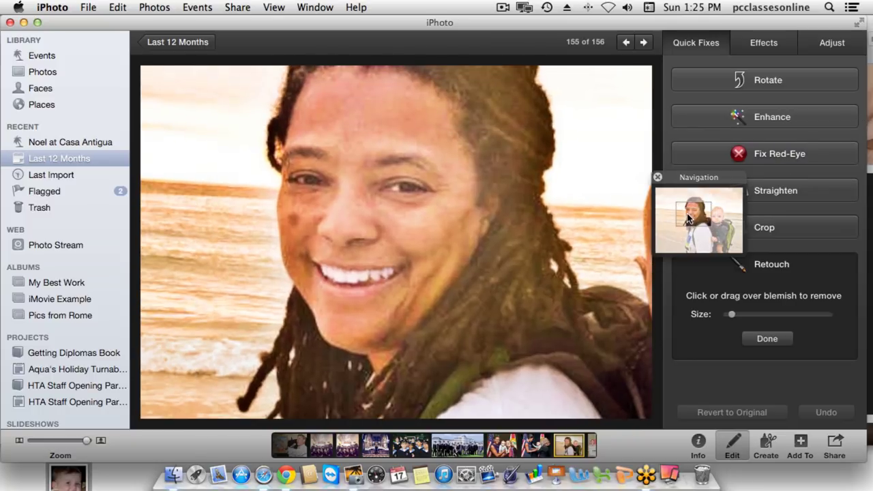
pyautogui.moveTo(302, 236); pyautogui.dragTo(295, 218)
pyautogui.moveTo(731, 316); pyautogui.dragTo(727, 317)
pyautogui.moveTo(293, 219)
pyautogui.mouseDown()
pyautogui.moveTo(294, 226)
pyautogui.moveTo(300, 214)
pyautogui.moveTo(292, 216)
pyautogui.mouseUp()
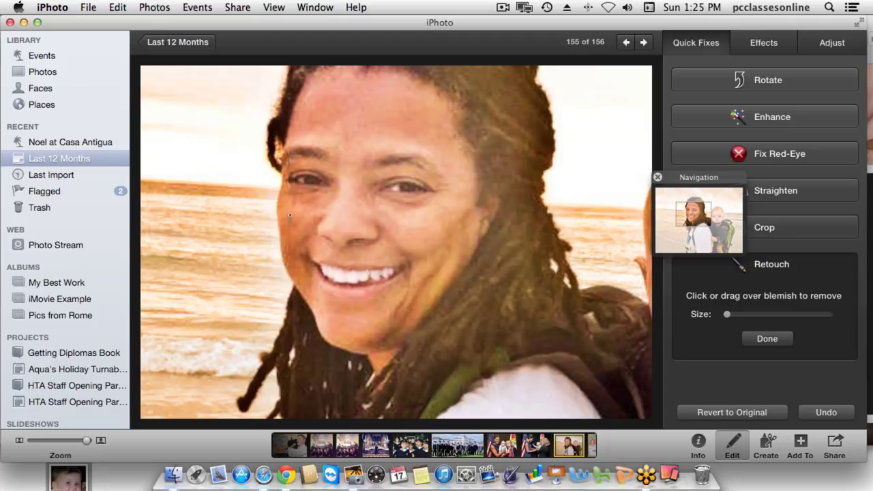
pyautogui.moveTo(284, 217); pyautogui.dragTo(285, 214)
pyautogui.scroll(-6, 603, 300)
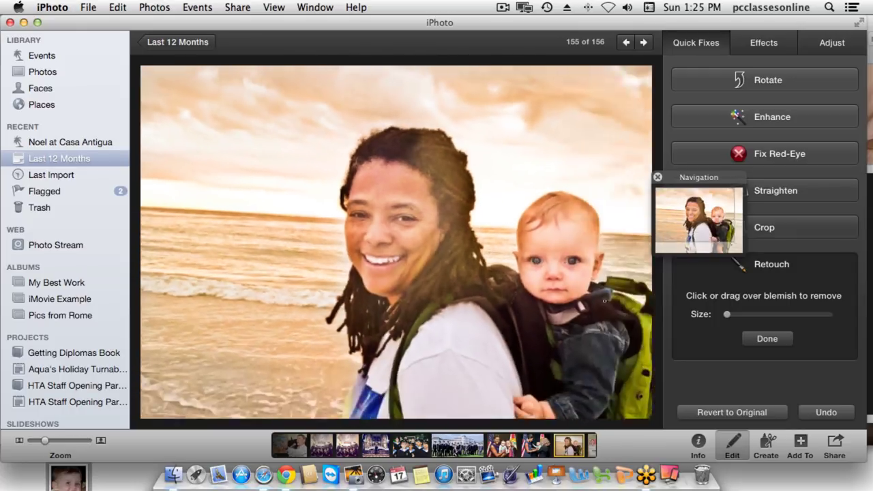
pyautogui.scroll(-2, 603, 300)
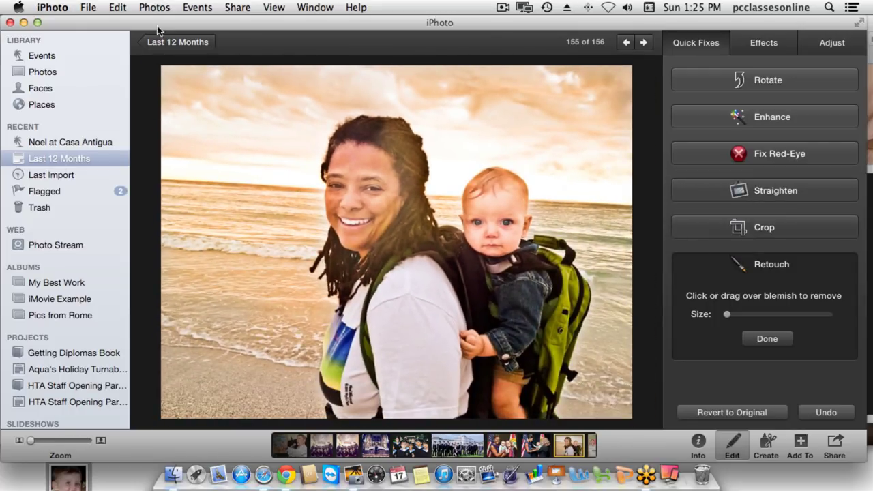
# - View the Last 12 Months photo of two women holding a baby between flags, and return to the overview
pyautogui.click(161, 45)
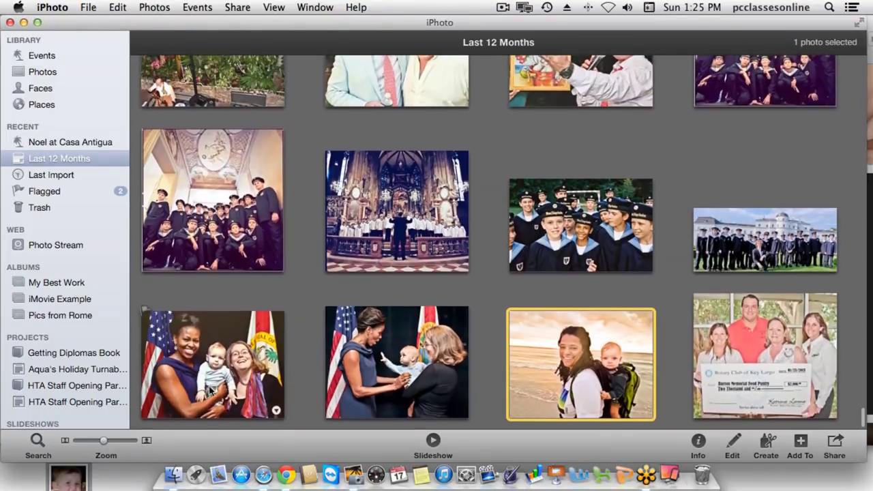
pyautogui.click(203, 401)
pyautogui.doubleClick(203, 401)
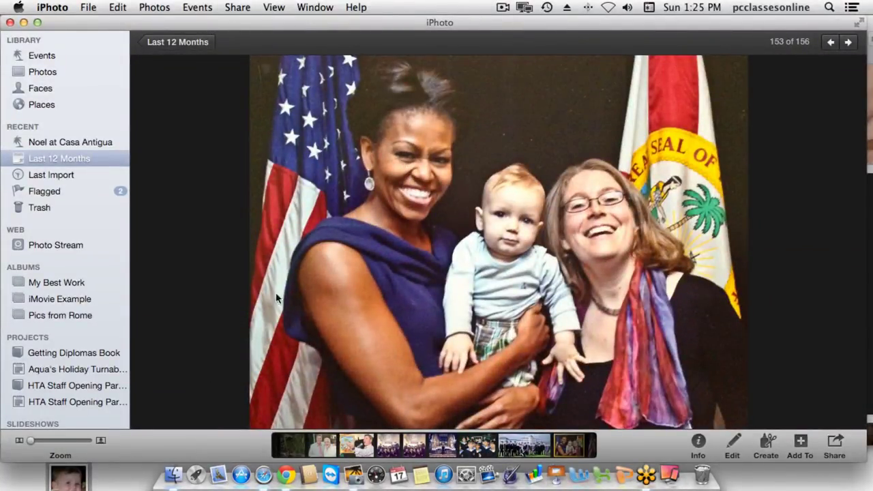
pyautogui.doubleClick(291, 261)
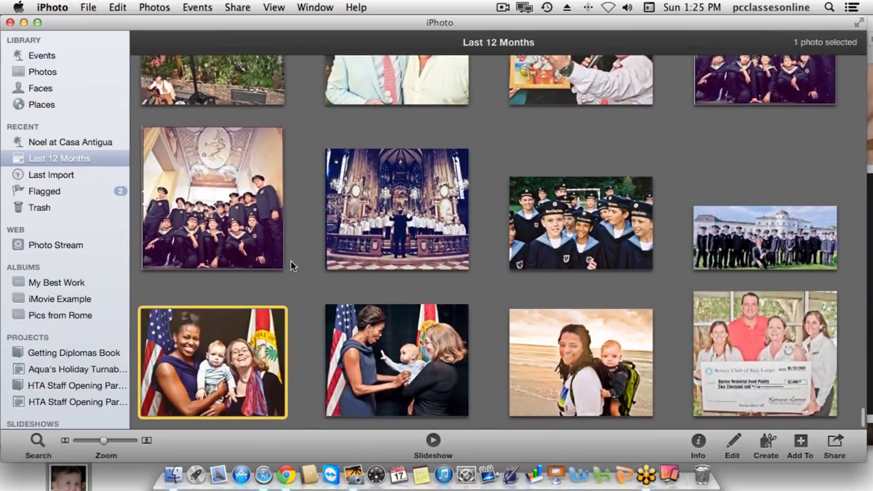
# - Open the Last 12 Months photo of the two men for editing, zoomed in on the face of the man in the tie
pyautogui.scroll(3, 290, 261)
pyautogui.scroll(3, 291, 261)
pyautogui.scroll(-3, 291, 262)
pyautogui.click(397, 281)
pyautogui.doubleClick(397, 281)
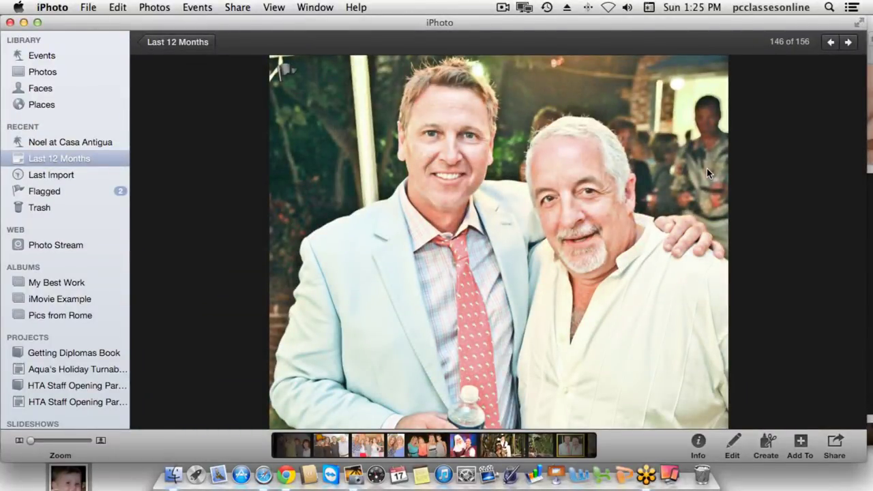
pyautogui.moveTo(32, 443)
pyautogui.mouseDown()
pyautogui.moveTo(59, 443)
pyautogui.moveTo(45, 443)
pyautogui.mouseUp()
pyautogui.moveTo(708, 224); pyautogui.dragTo(702, 202)
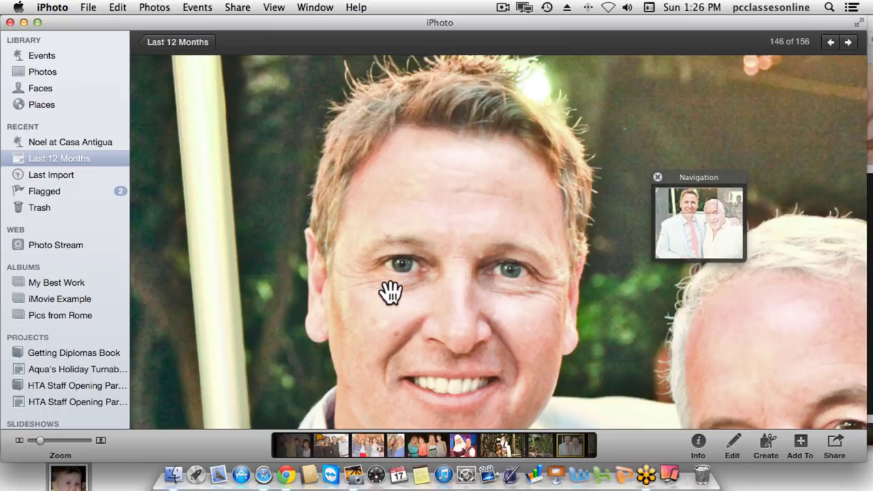
pyautogui.click(733, 447)
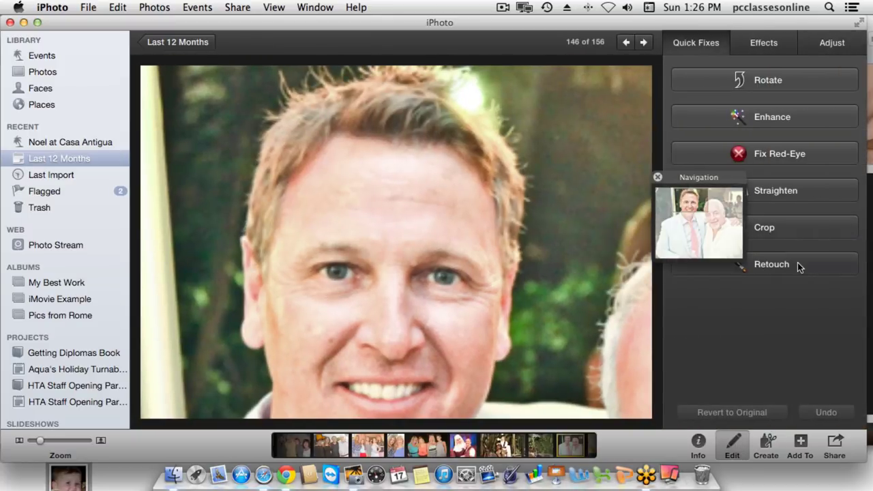
# - Retouch the wrinkle lines across the forehead of the man in the tie, using a Retouch size near the minimum
pyautogui.click(797, 262)
pyautogui.moveTo(726, 314); pyautogui.dragTo(731, 314)
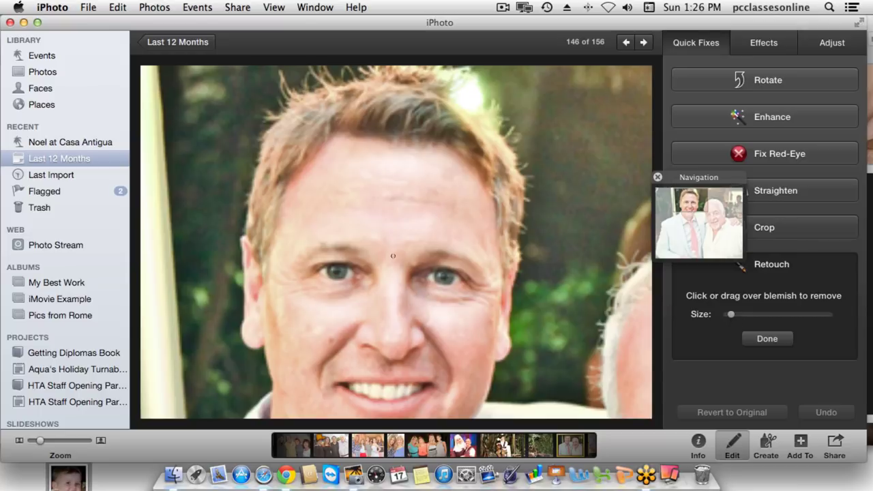
pyautogui.moveTo(339, 197)
pyautogui.mouseDown()
pyautogui.moveTo(419, 199)
pyautogui.moveTo(461, 212)
pyautogui.moveTo(364, 199)
pyautogui.moveTo(421, 203)
pyautogui.moveTo(366, 197)
pyautogui.mouseUp()
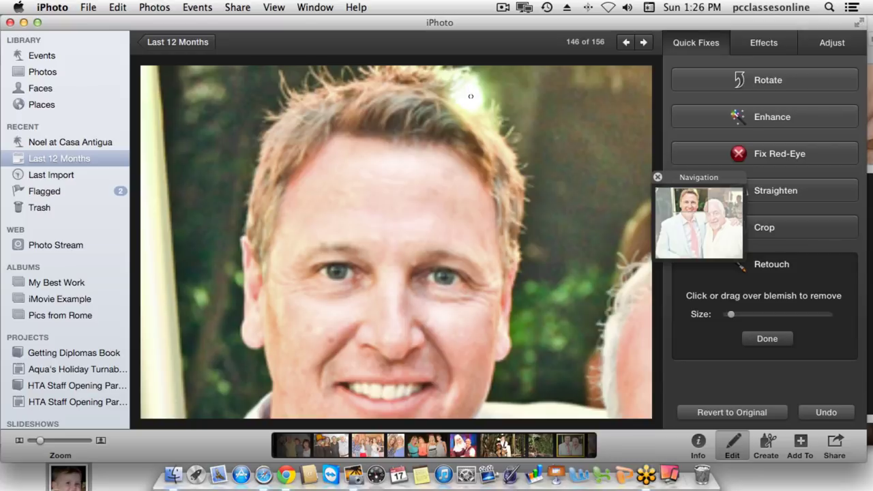
# - Retouch the cheek line beside the man's mouth and, with a slightly larger Retouch size, the lines under both eyes
pyautogui.moveTo(330, 332); pyautogui.dragTo(322, 349)
pyautogui.moveTo(733, 317); pyautogui.dragTo(738, 316)
pyautogui.moveTo(354, 291)
pyautogui.mouseDown()
pyautogui.moveTo(297, 282)
pyautogui.moveTo(351, 292)
pyautogui.moveTo(307, 293)
pyautogui.moveTo(281, 274)
pyautogui.moveTo(355, 291)
pyautogui.mouseUp()
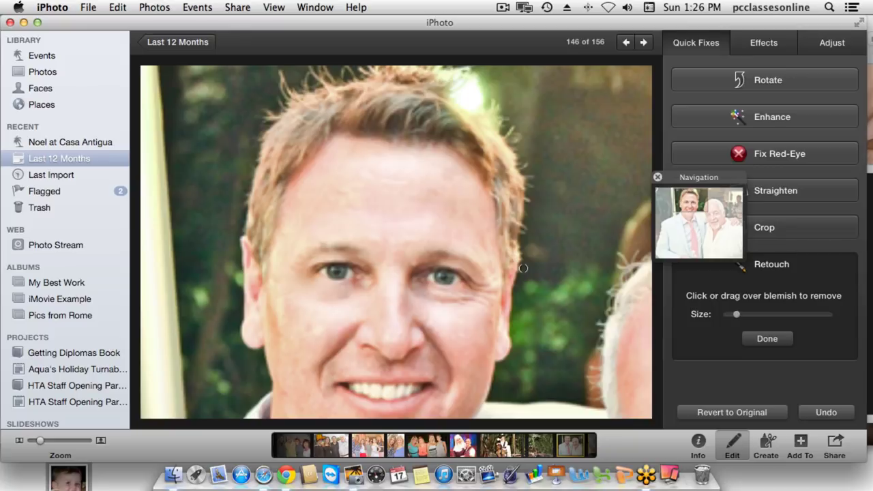
pyautogui.moveTo(416, 290)
pyautogui.mouseDown()
pyautogui.moveTo(461, 303)
pyautogui.moveTo(495, 292)
pyautogui.moveTo(419, 291)
pyautogui.moveTo(437, 301)
pyautogui.moveTo(489, 294)
pyautogui.mouseUp()
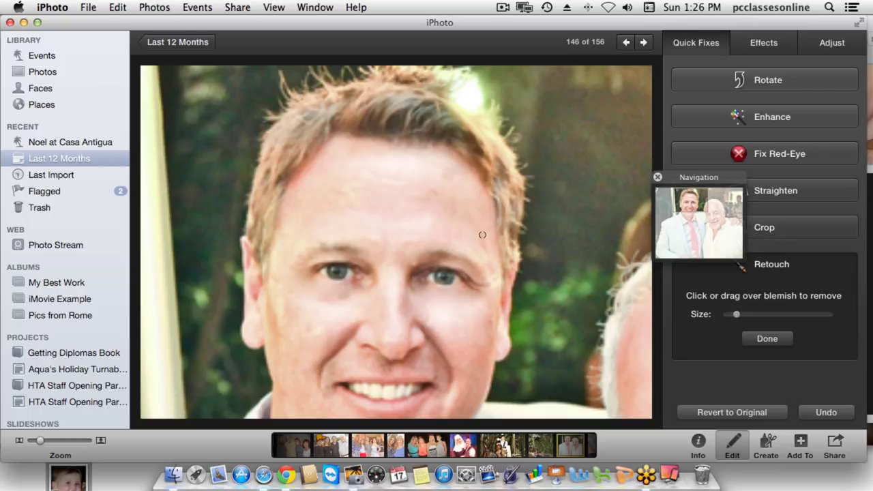
# - Set the Retouch size back to the minimum, zoom out to the whole photo and return to the Last 12 Months overview
pyautogui.moveTo(736, 315); pyautogui.dragTo(726, 315)
pyautogui.click(658, 177)
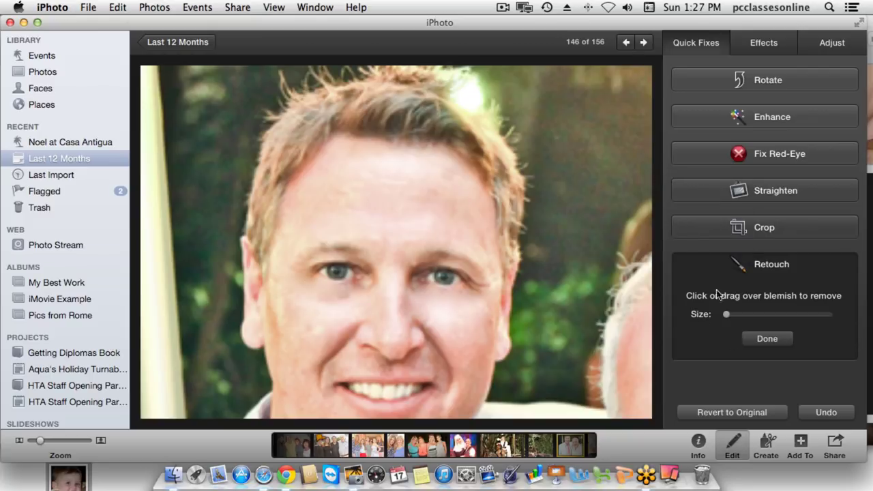
pyautogui.moveTo(43, 440); pyautogui.dragTo(3, 444)
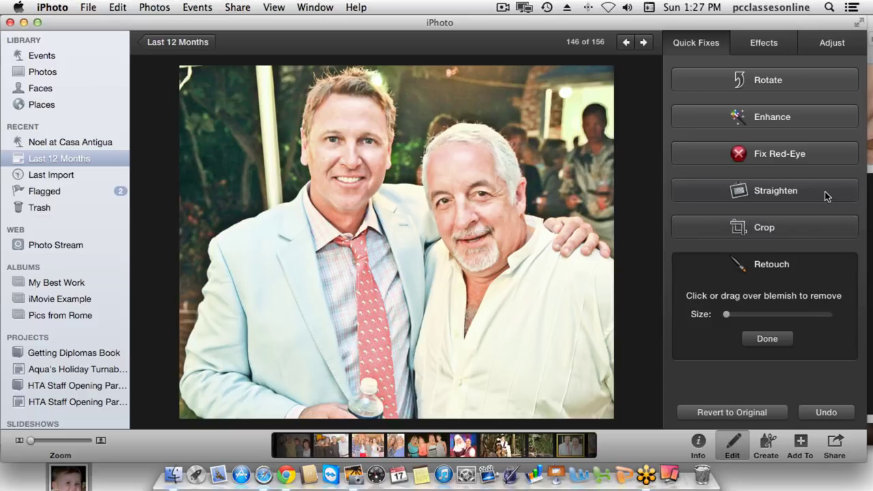
pyautogui.click(168, 43)
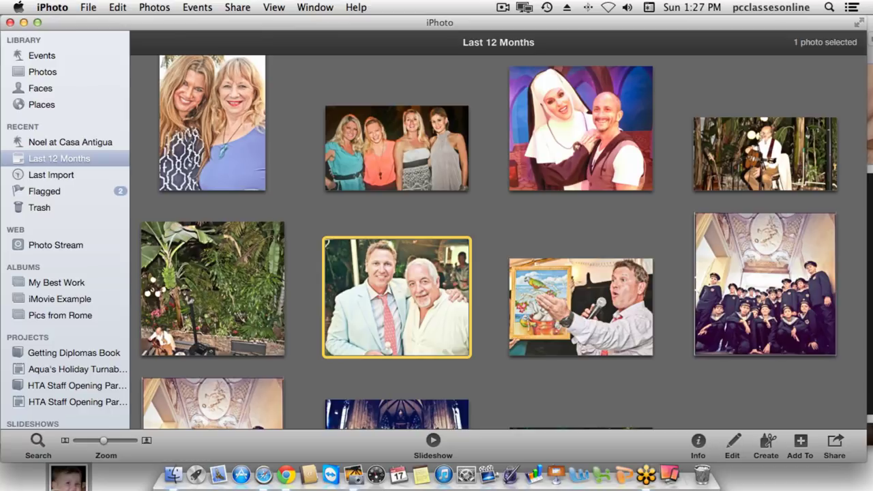
# - Select the row of four photos from the garden to the seated choir and start sharing them by Email
pyautogui.click(704, 374)
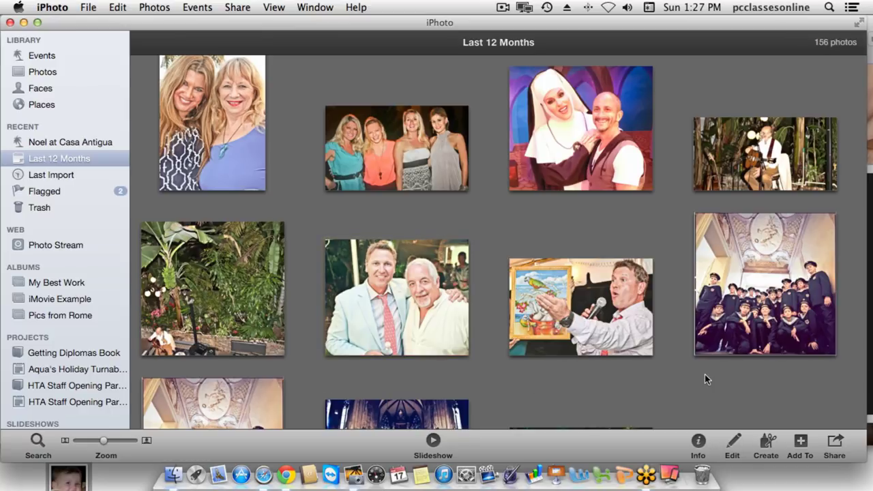
pyautogui.scroll(-5, 704, 374)
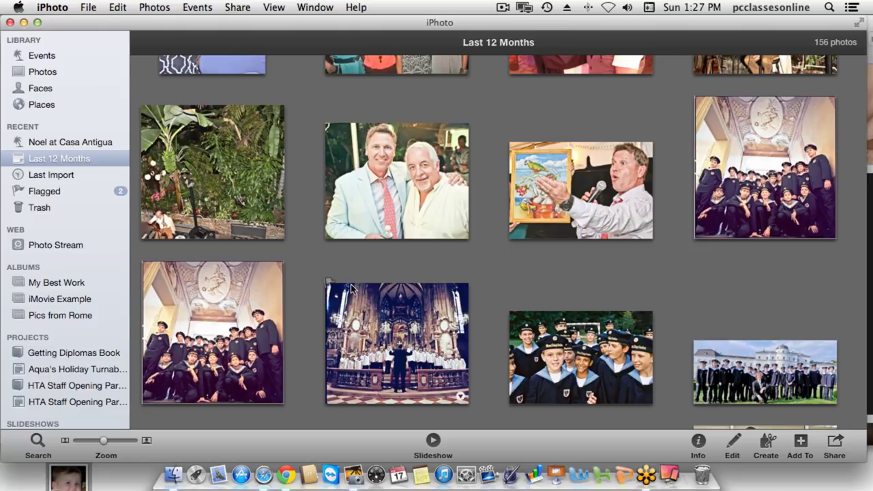
pyautogui.moveTo(173, 89); pyautogui.dragTo(821, 227)
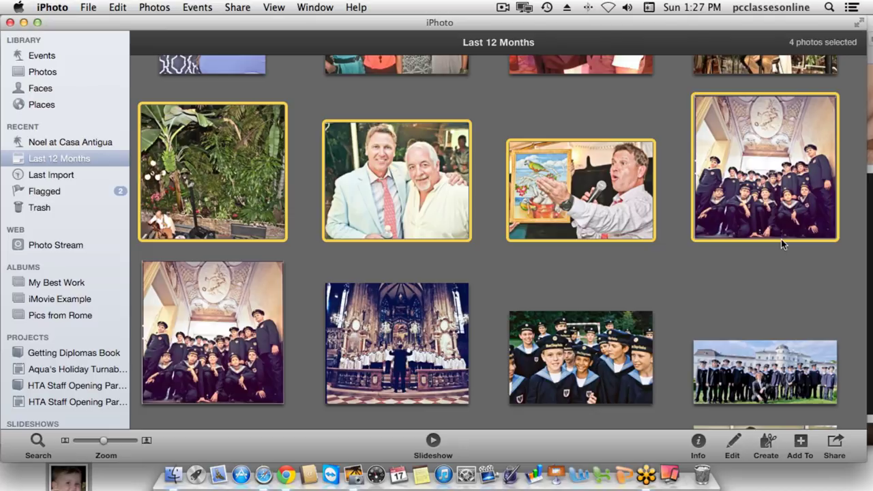
pyautogui.click(846, 451)
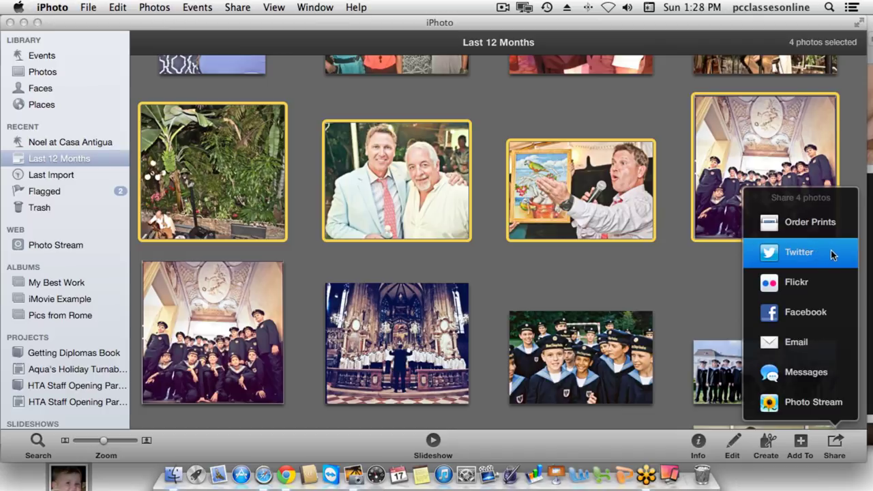
pyautogui.click(808, 338)
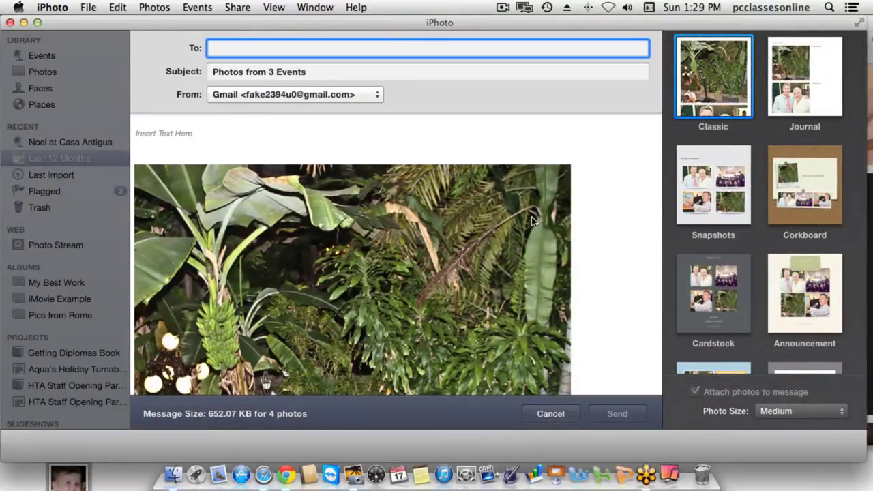
# - Look through the photos and text placeholders in the Classic layout of the email message
pyautogui.scroll(-10, 532, 220)
pyautogui.scroll(-15, 531, 220)
pyautogui.scroll(20, 533, 222)
pyautogui.scroll(5, 532, 221)
pyautogui.scroll(-1, 300, 297)
pyautogui.scroll(-10, 300, 297)
pyautogui.scroll(8, 300, 301)
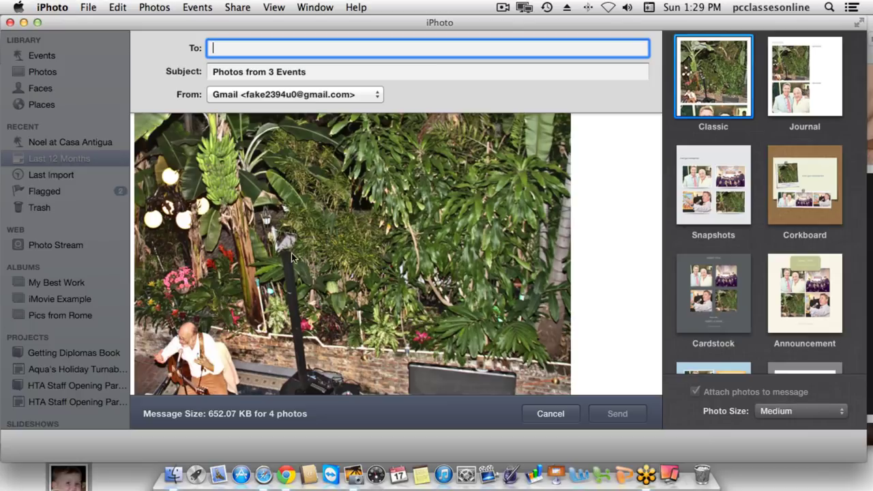
pyautogui.scroll(-10, 309, 249)
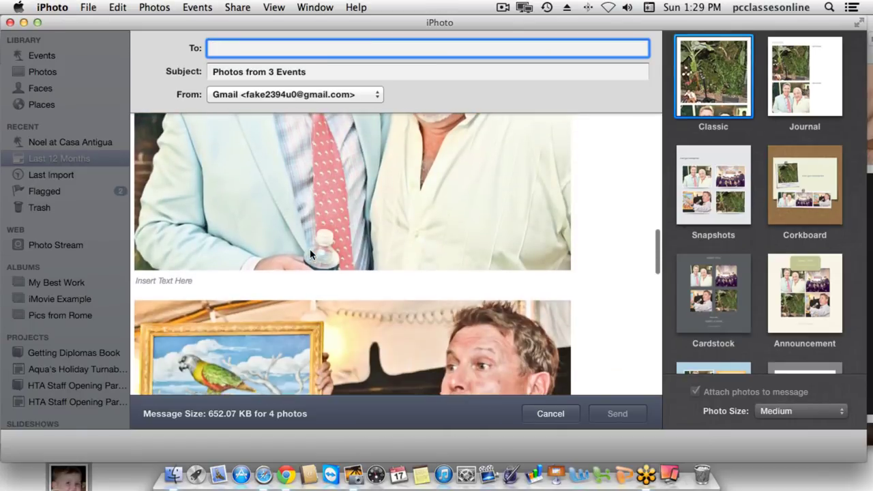
pyautogui.scroll(10, 309, 249)
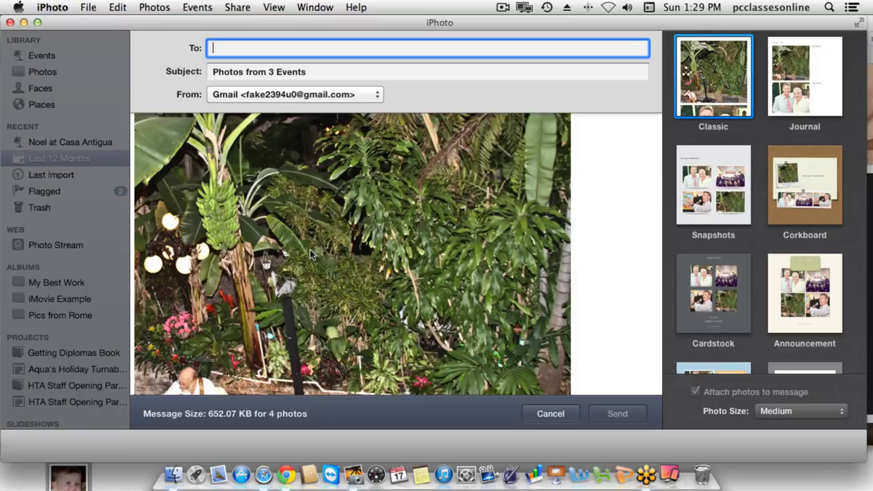
pyautogui.scroll(-3, 309, 253)
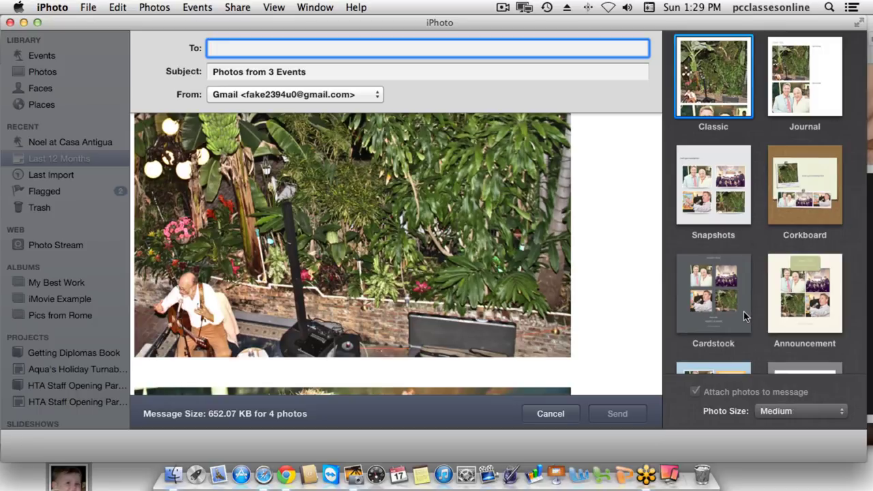
# - Apply the Announcement theme to the email and look over its photo layout
pyautogui.click(807, 290)
pyautogui.scroll(-1, 566, 283)
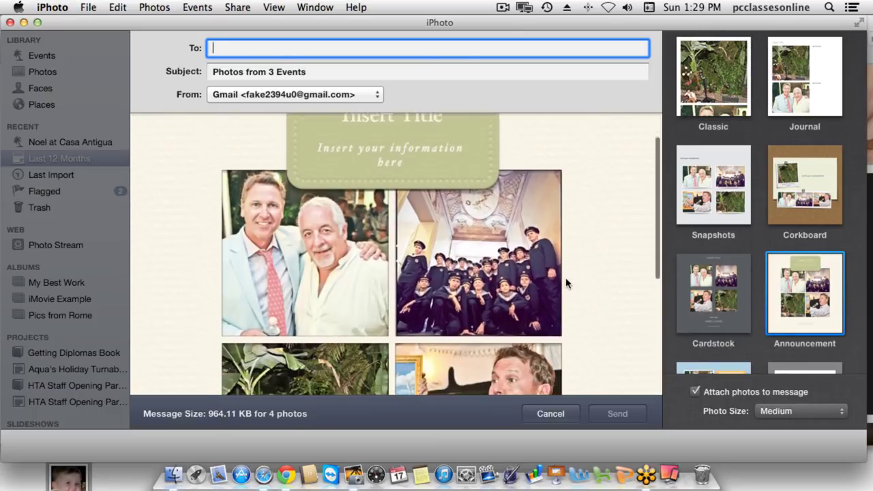
pyautogui.scroll(-5, 566, 283)
pyautogui.scroll(5, 566, 283)
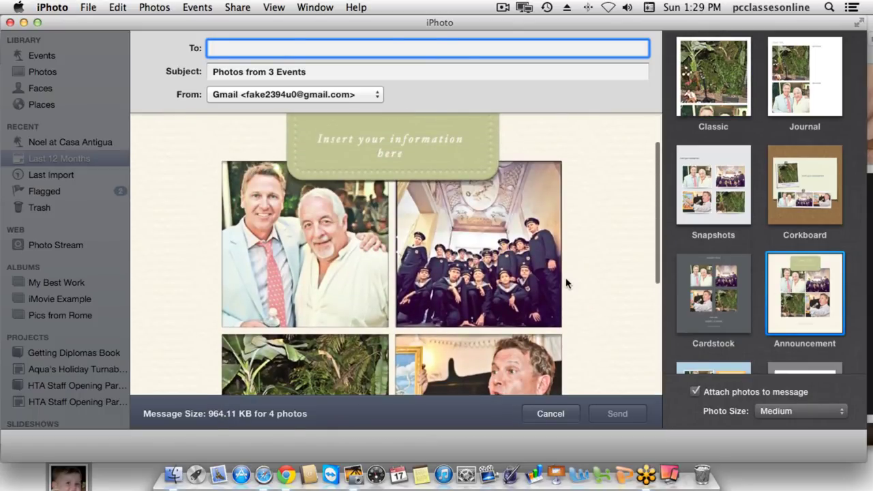
pyautogui.scroll(3, 512, 210)
# - Replace the title placeholder in the Announcement header with "Party Invite"
pyautogui.click(376, 159)
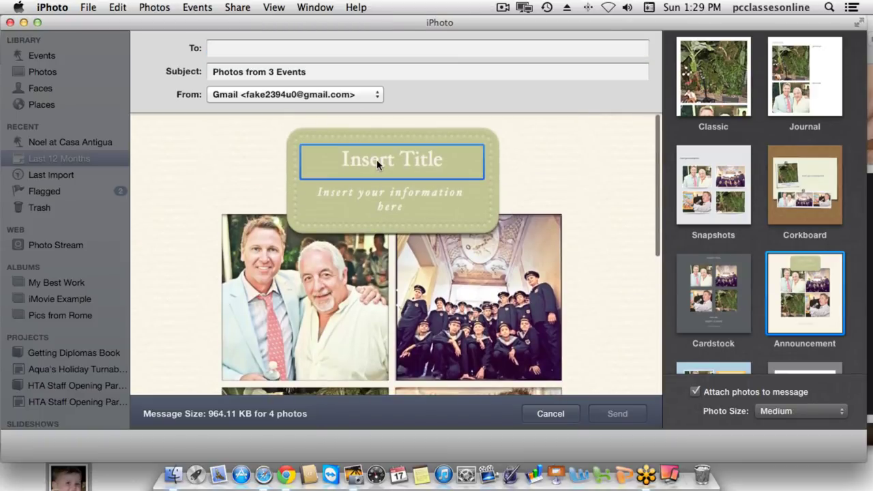
pyautogui.click(376, 160)
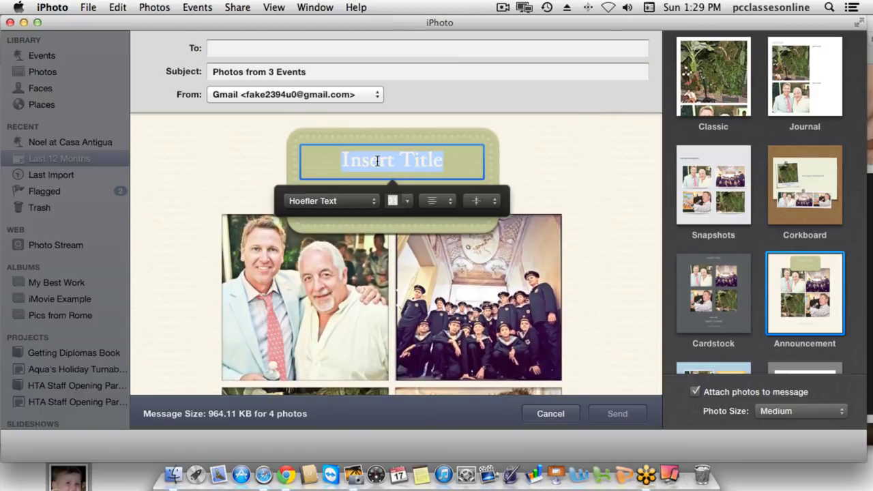
pyautogui.write('Party Invite')
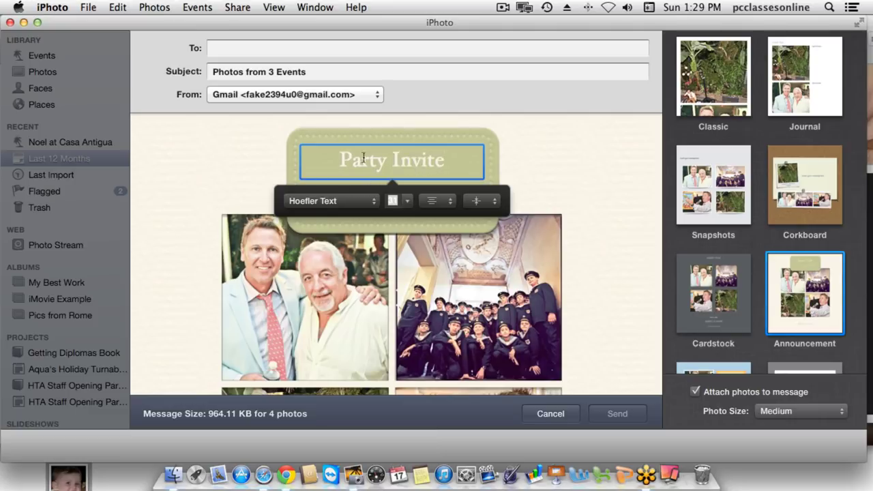
pyautogui.click(568, 155)
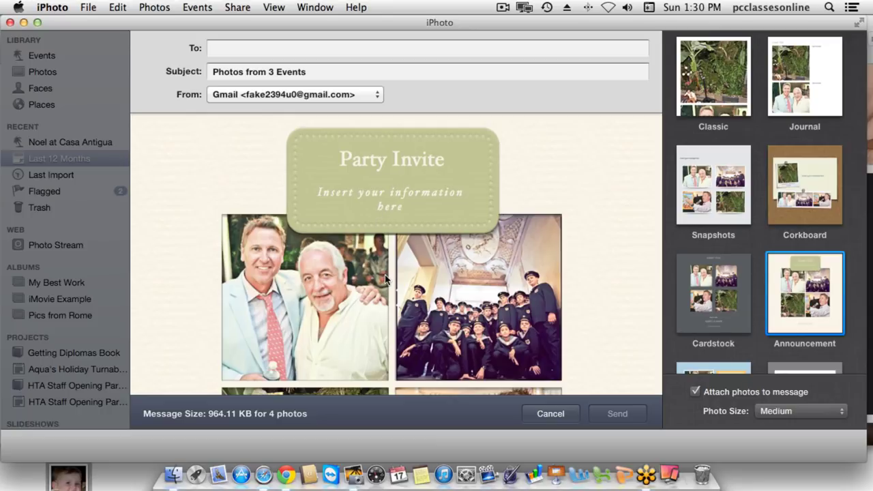
# - Replace the message placeholder below the photos with "Dear friends I hope you join us for an outdoor grill"
pyautogui.scroll(-5, 385, 279)
pyautogui.scroll(5, 385, 279)
pyautogui.scroll(-4, 385, 278)
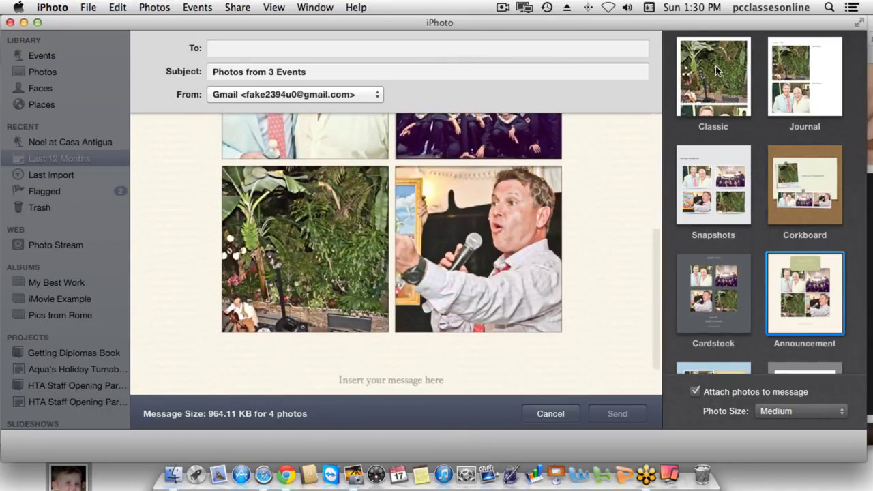
pyautogui.click(398, 377)
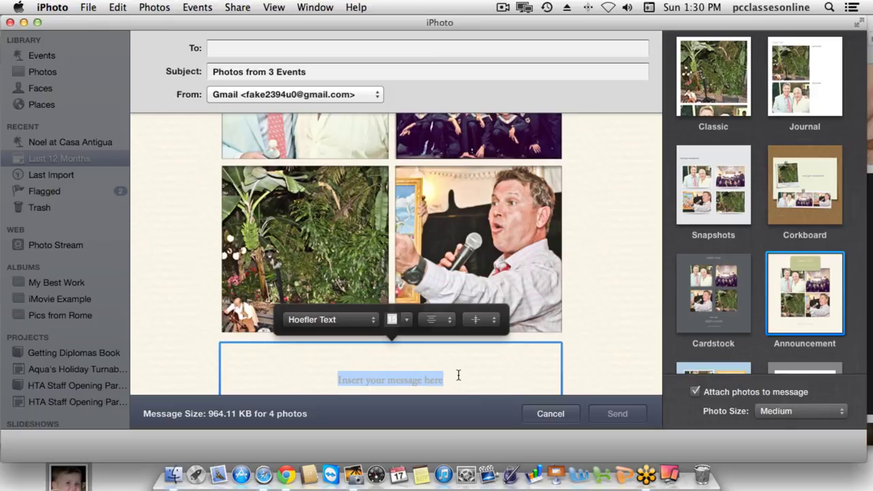
pyautogui.write('Dear friends ')
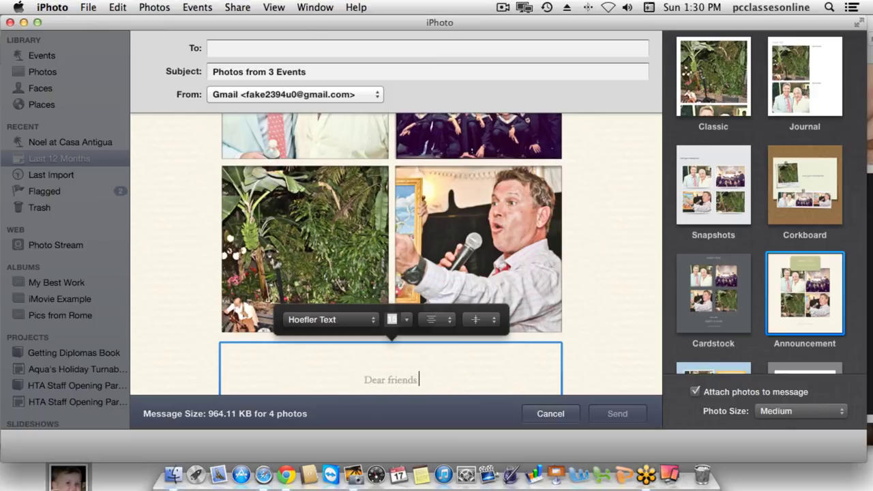
pyautogui.write('I hope you join us')
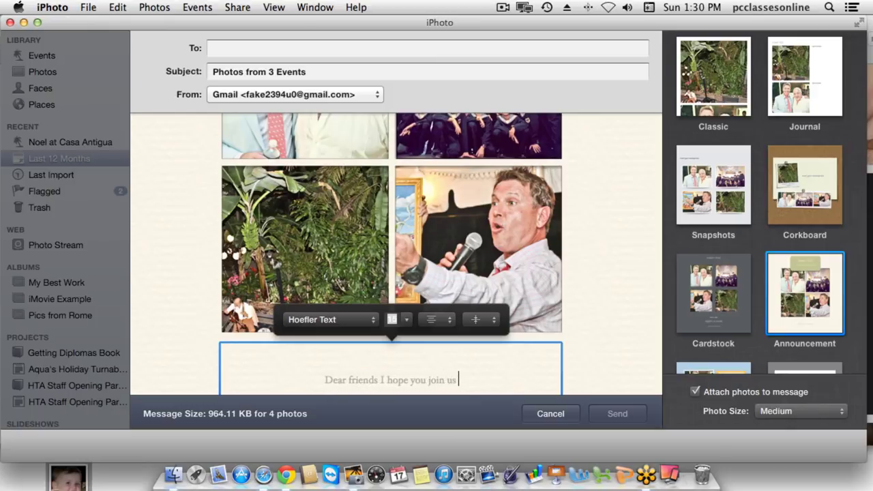
pyautogui.write(' for an')
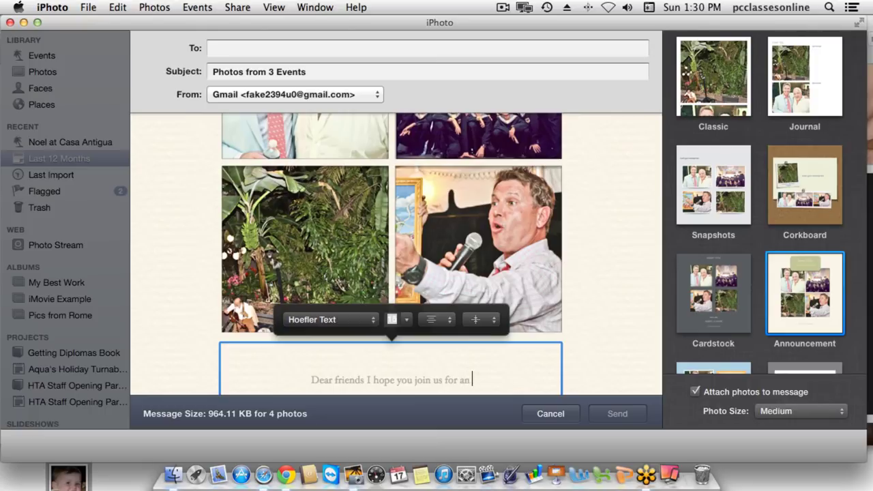
pyautogui.write(' outdoor grill/')
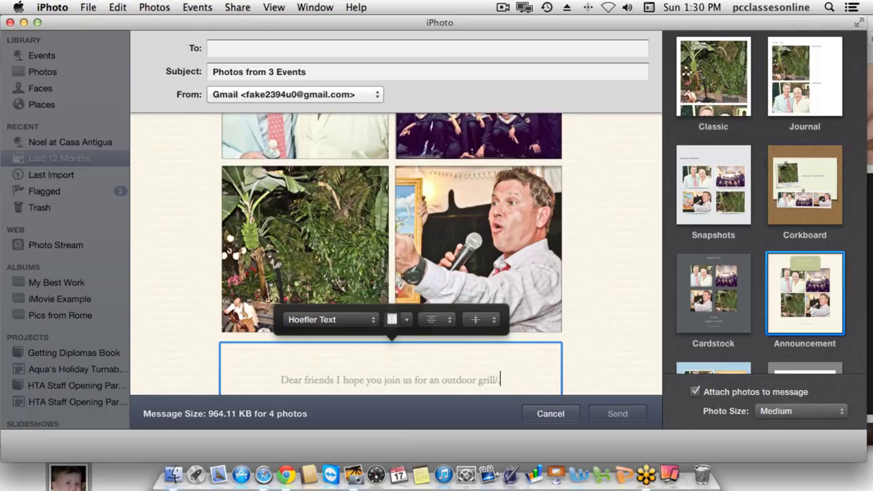
pyautogui.press('BackSpace')
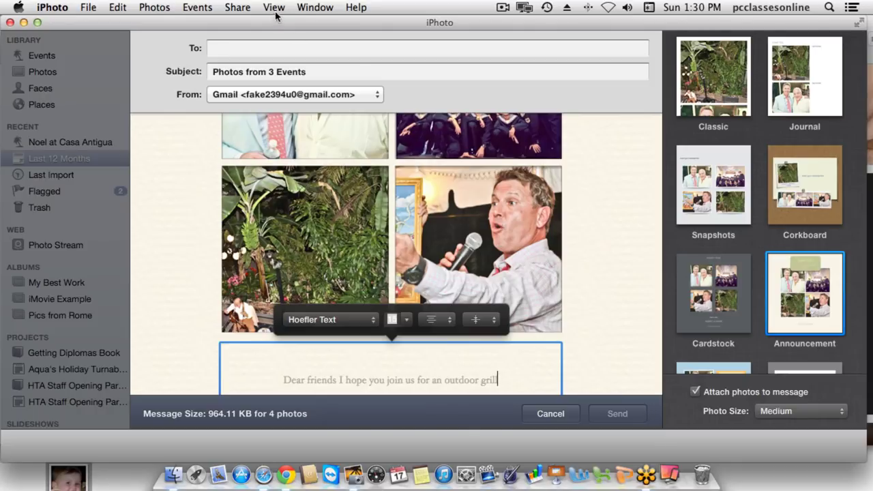
# - Preview the email in the Journal, Snapshots and Corkboard themes, and apply the Cardstock theme
pyautogui.click(223, 50)
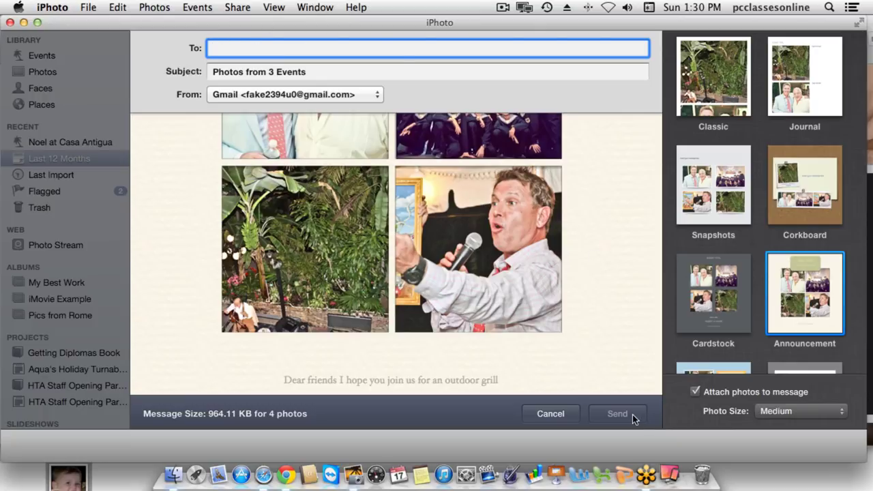
pyautogui.scroll(-4, 771, 265)
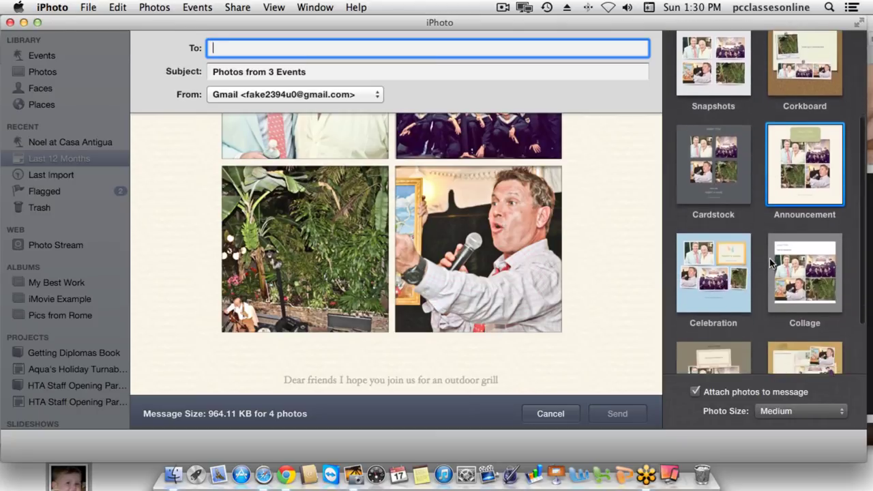
pyautogui.scroll(4, 771, 219)
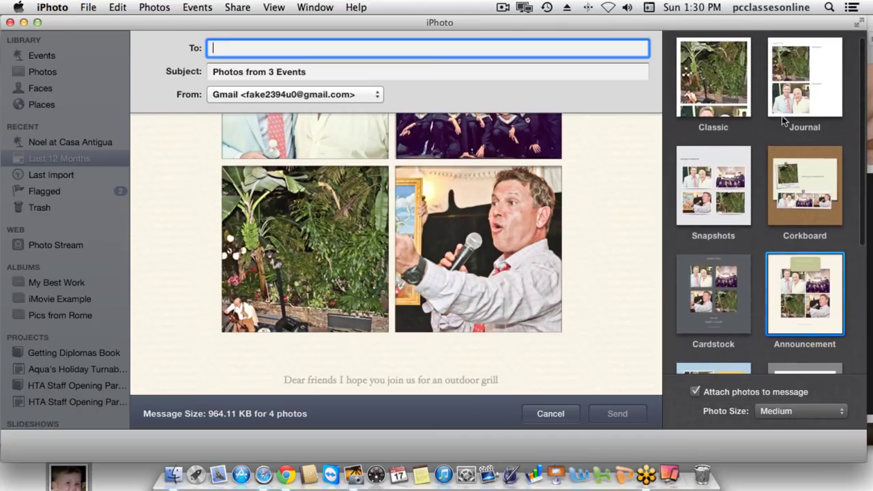
pyautogui.click(787, 89)
pyautogui.click(722, 188)
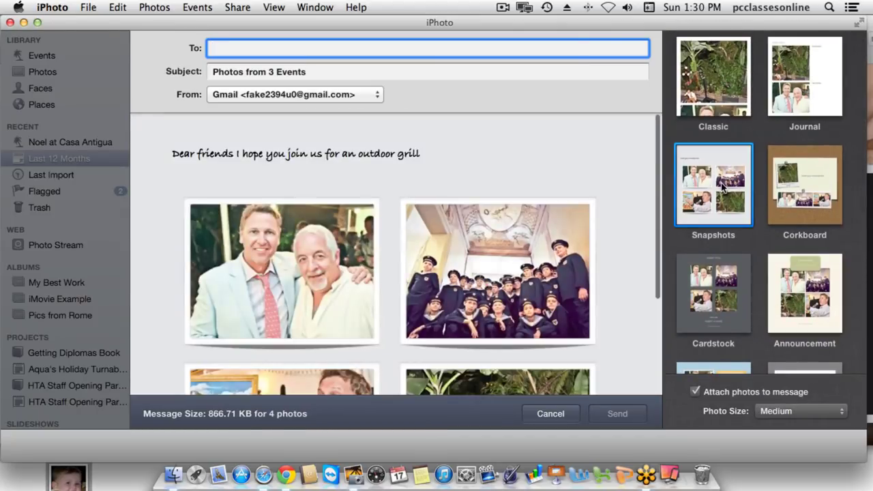
pyautogui.click(807, 192)
pyautogui.click(728, 283)
pyautogui.scroll(-5, 509, 280)
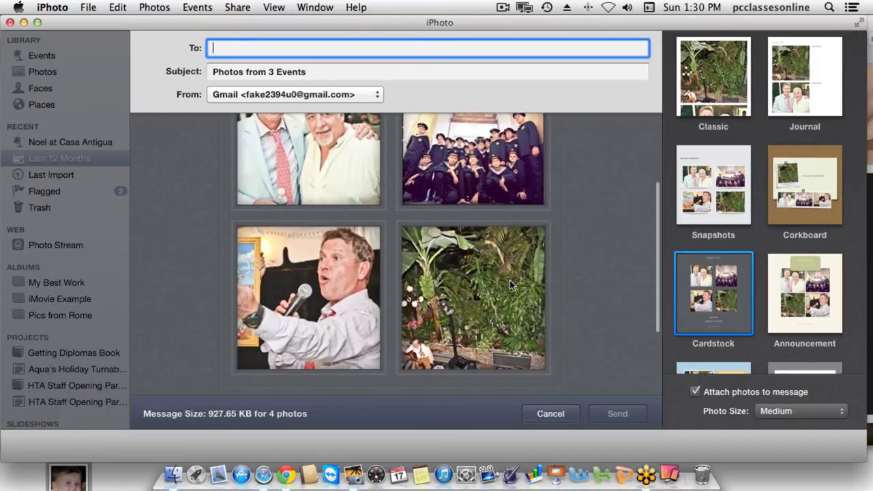
pyautogui.scroll(-3, 510, 280)
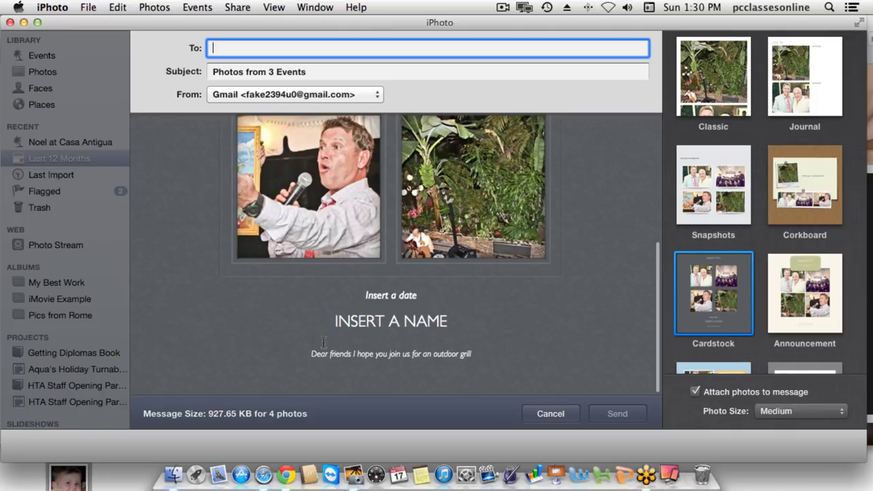
# - Look over the Cardstock layout and preview the email in the Celebration, Collage and Letterpress themes
pyautogui.scroll(7, 369, 291)
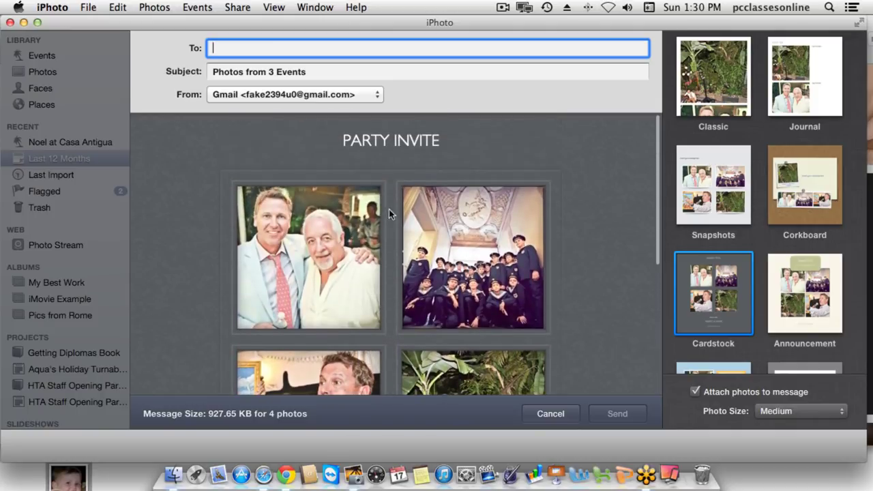
pyautogui.scroll(-6, 398, 267)
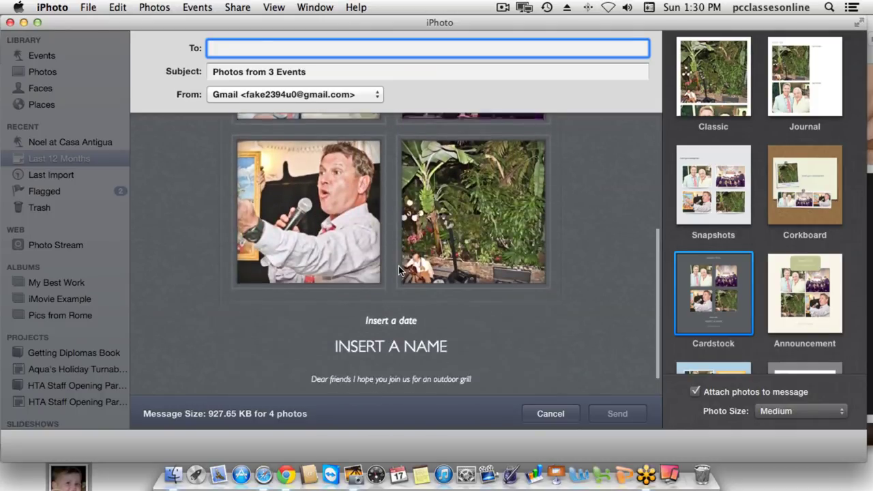
pyautogui.scroll(-5, 838, 283)
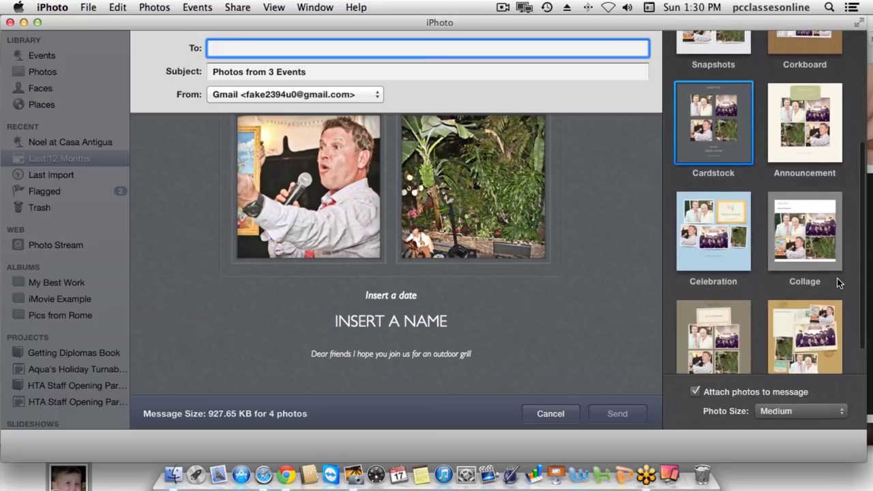
pyautogui.click(690, 223)
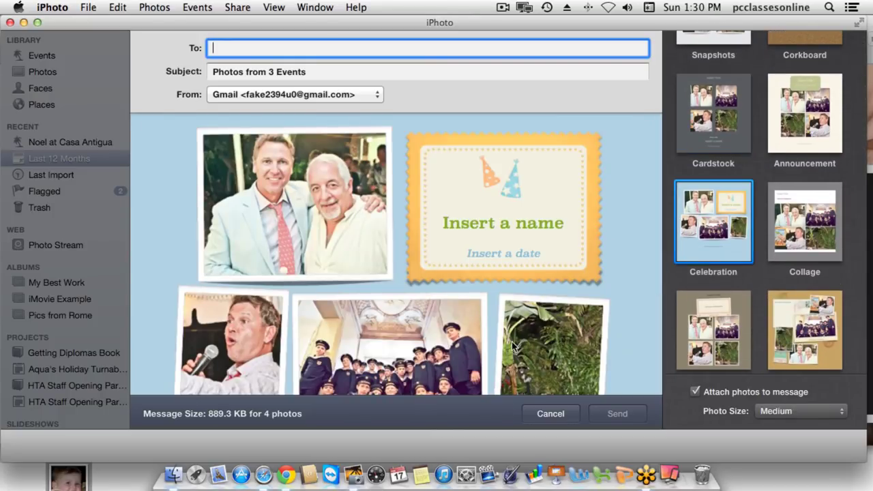
pyautogui.scroll(-5, 512, 345)
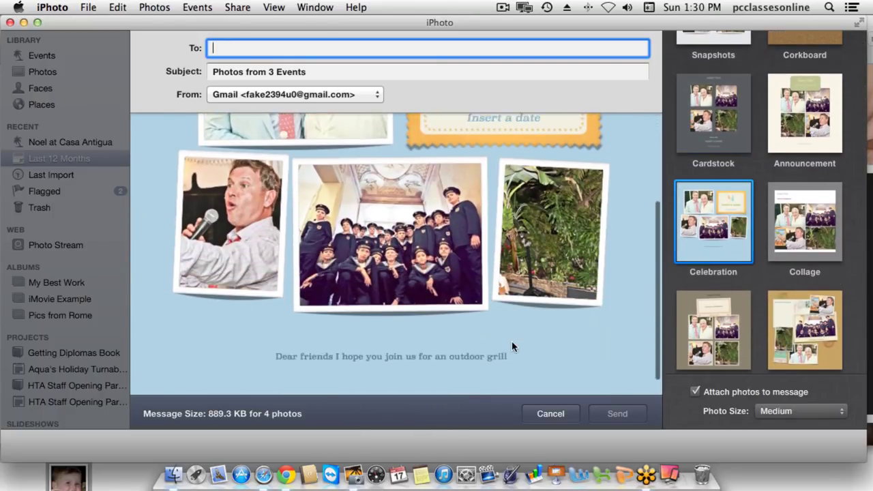
pyautogui.click(815, 240)
pyautogui.scroll(-2, 804, 245)
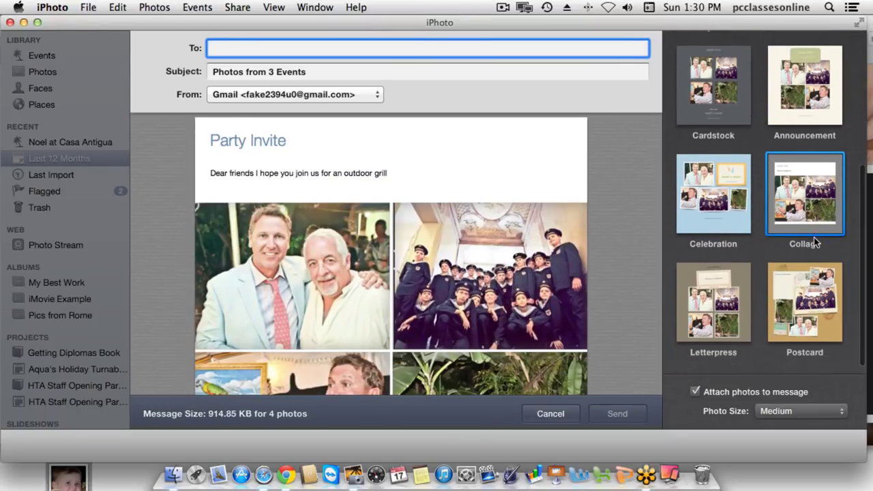
pyautogui.click(734, 291)
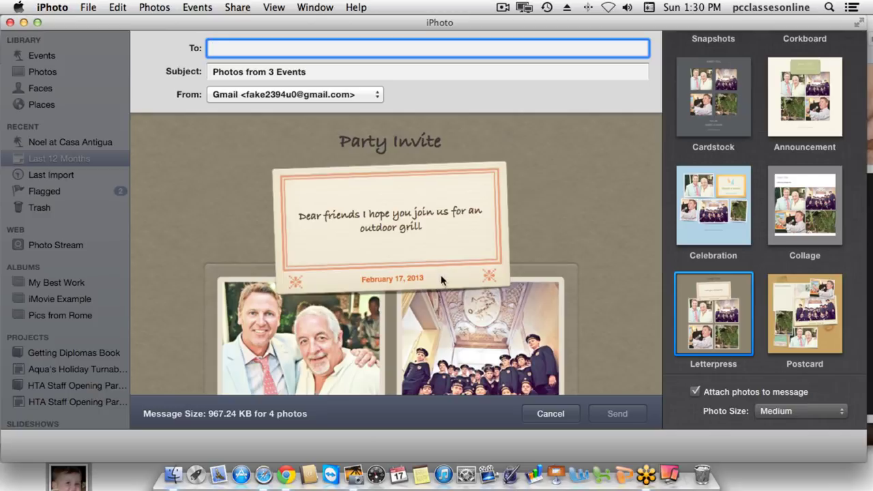
pyautogui.scroll(-6, 443, 280)
# - Apply the Postcard theme to the email and look over its photo layout
pyautogui.click(803, 327)
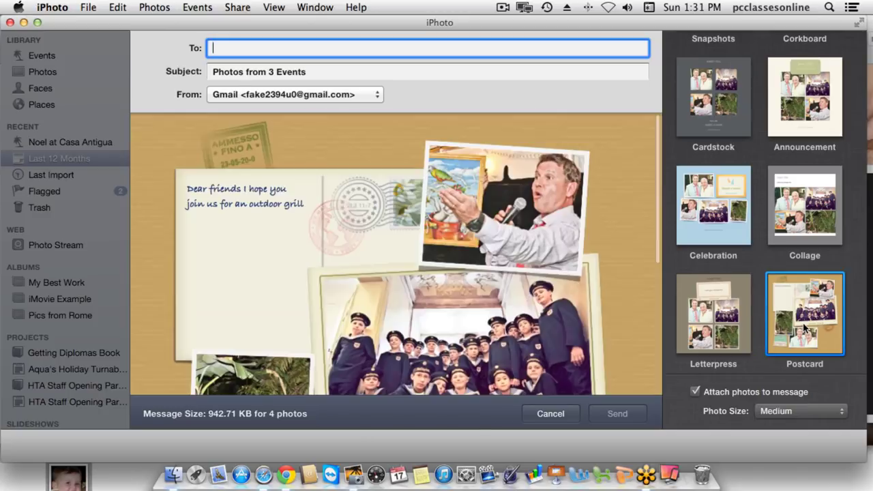
pyautogui.scroll(-4, 394, 244)
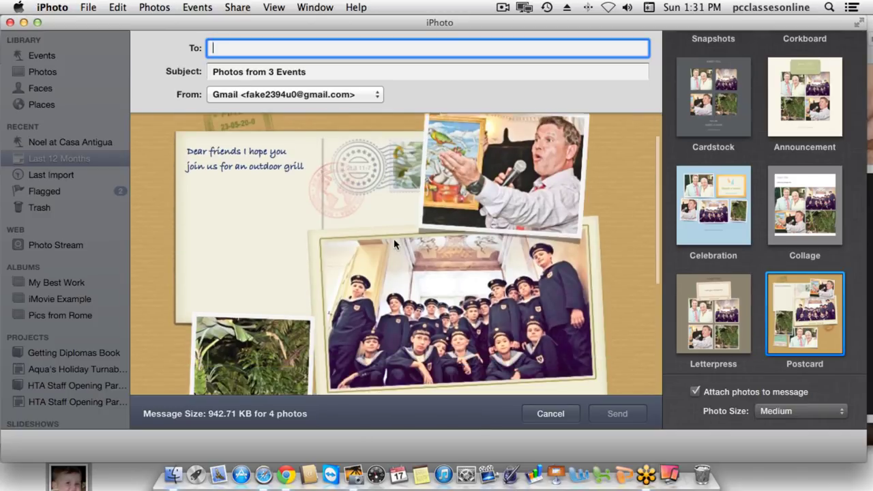
pyautogui.scroll(3, 395, 244)
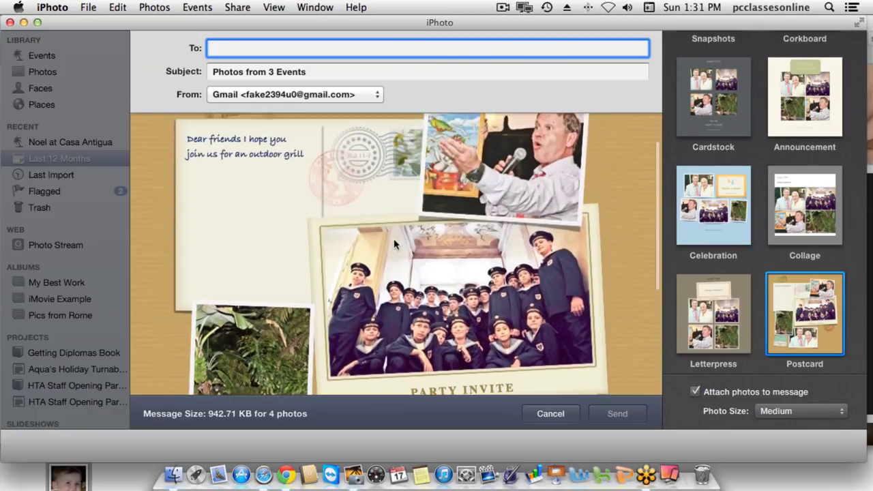
pyautogui.scroll(-1, 394, 244)
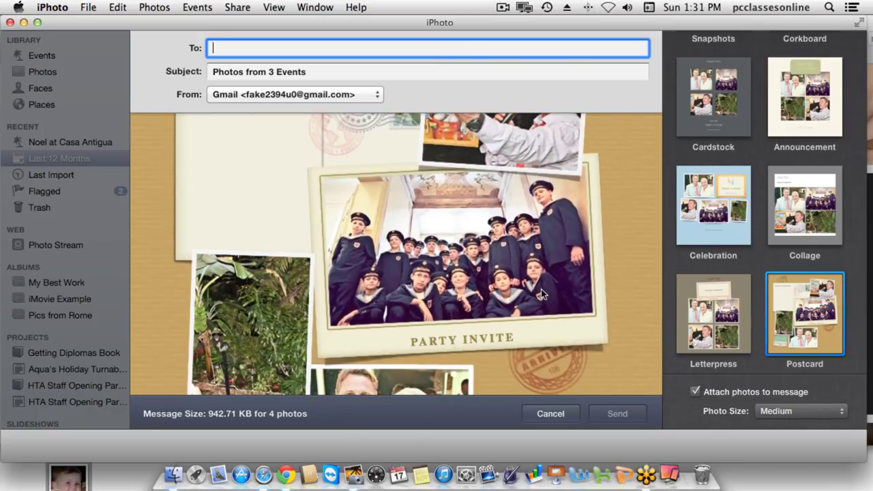
pyautogui.scroll(2, 541, 289)
pyautogui.scroll(-4, 541, 289)
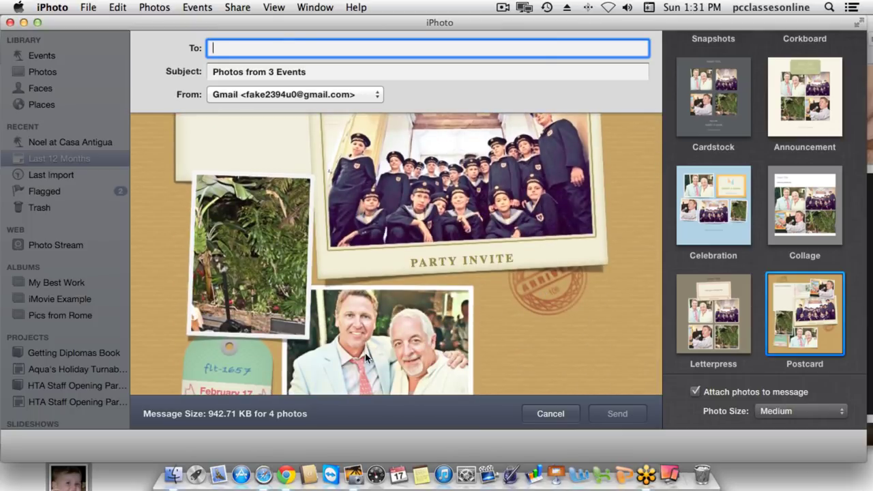
# - Swap the photo of the two men into the large Party Invite frame and reposition it lower within the frame
pyautogui.moveTo(366, 356); pyautogui.dragTo(420, 179)
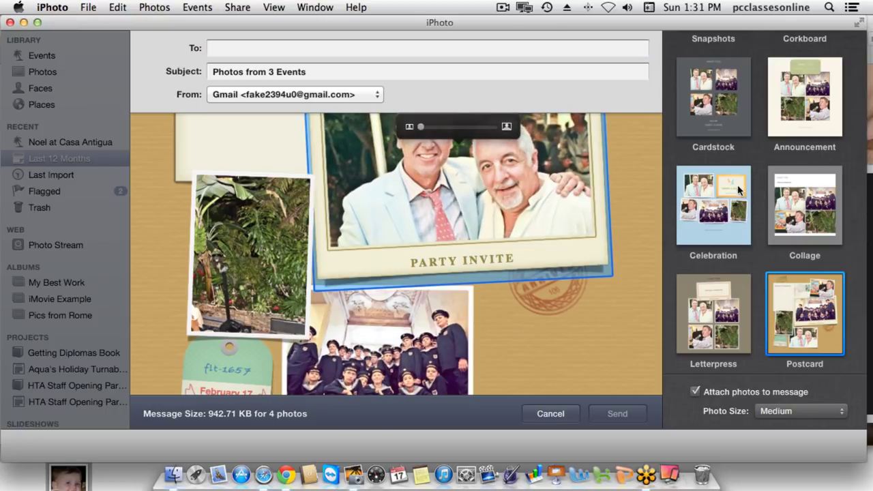
pyautogui.scroll(5, 636, 187)
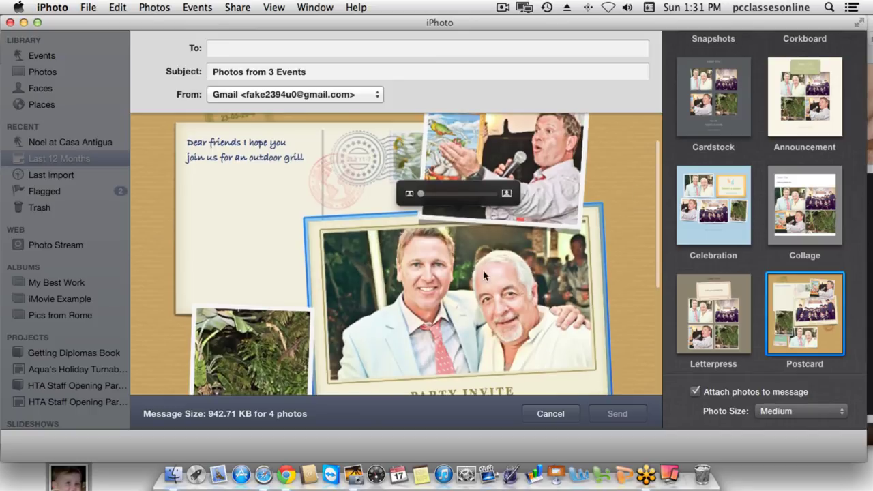
pyautogui.moveTo(442, 314); pyautogui.dragTo(438, 368)
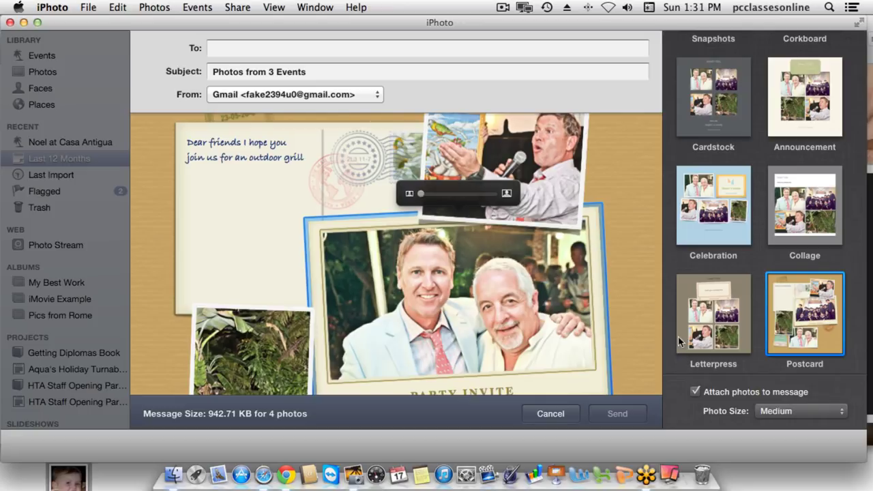
# - Discard the email message and display the full Photos library
pyautogui.click(553, 414)
pyautogui.click(538, 188)
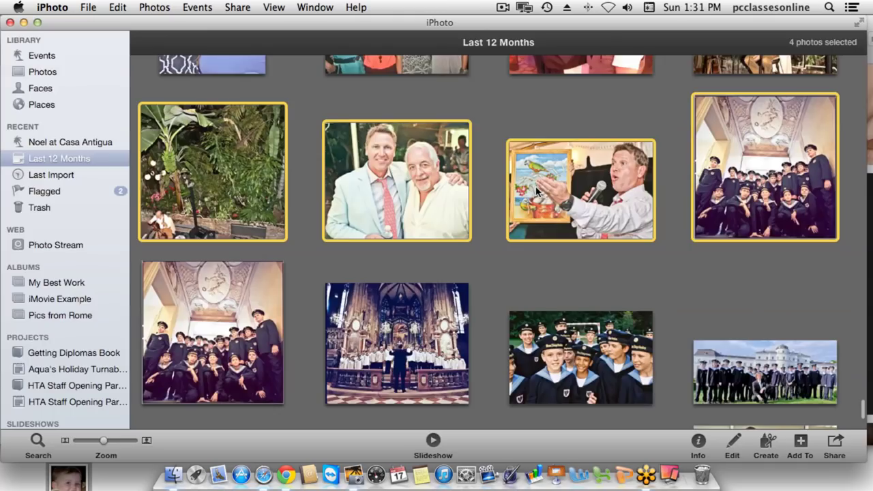
pyautogui.click(114, 87)
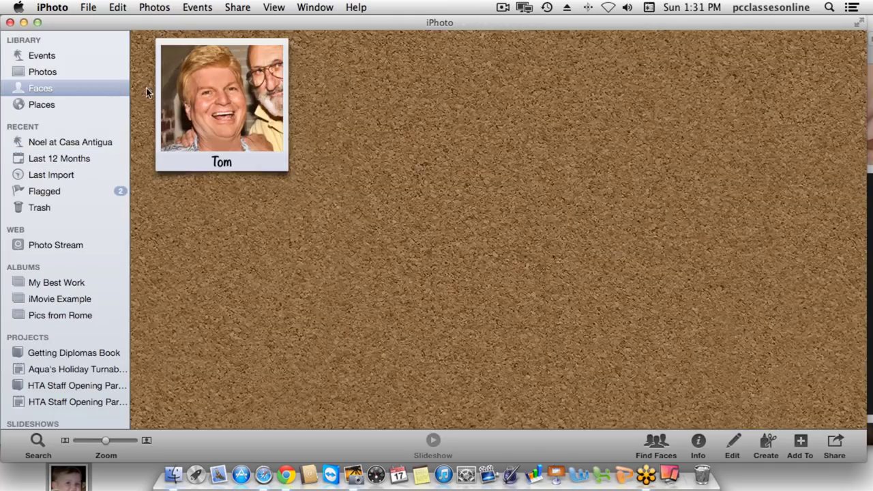
pyautogui.click(60, 73)
# - Examine the Accounts preferences and the account types that can be added, without adding one, and close the preferences
pyautogui.click(52, 7)
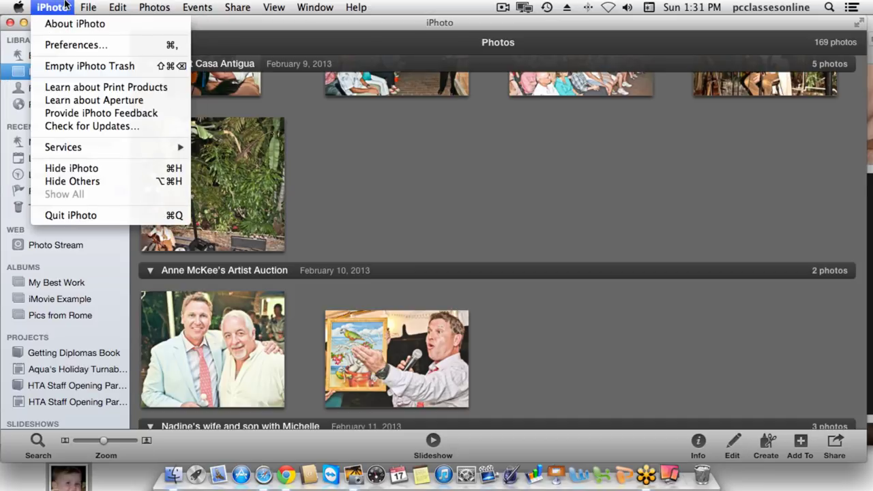
pyautogui.click(54, 46)
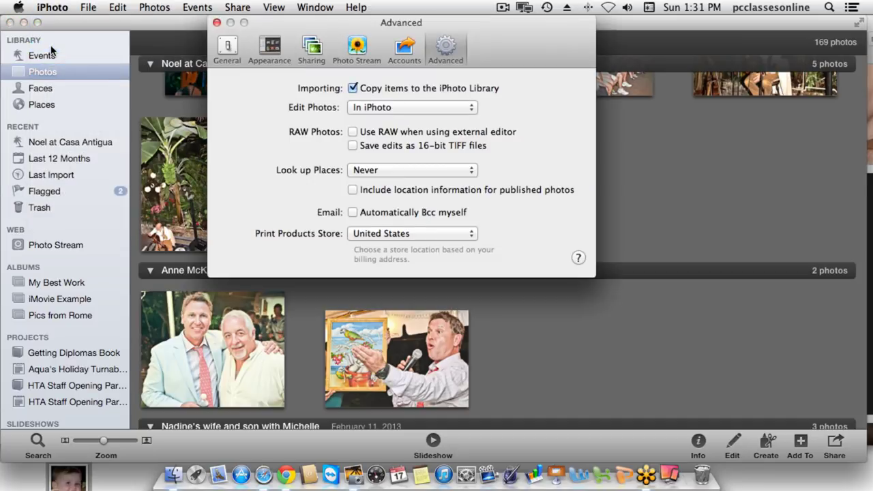
pyautogui.click(404, 56)
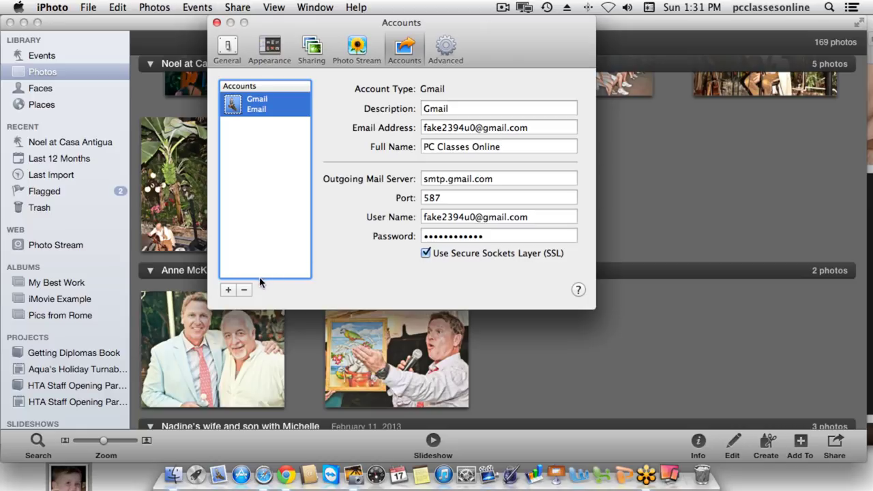
pyautogui.click(228, 290)
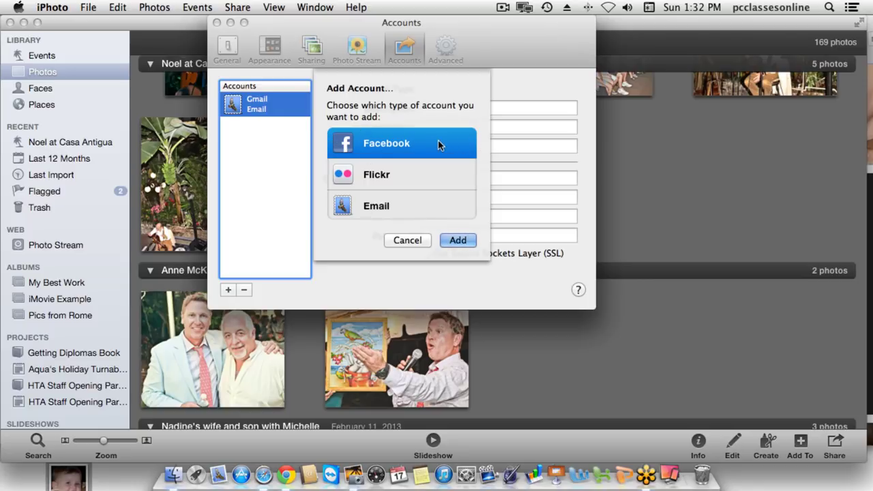
pyautogui.click(407, 240)
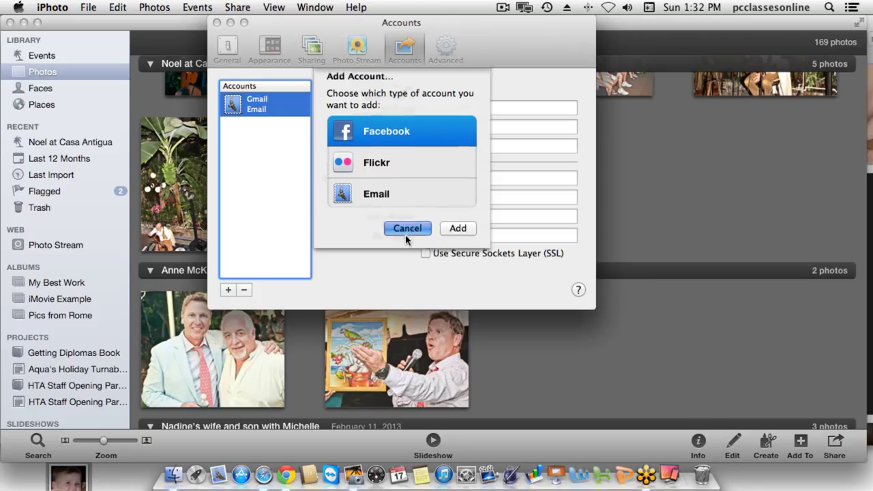
pyautogui.click(216, 23)
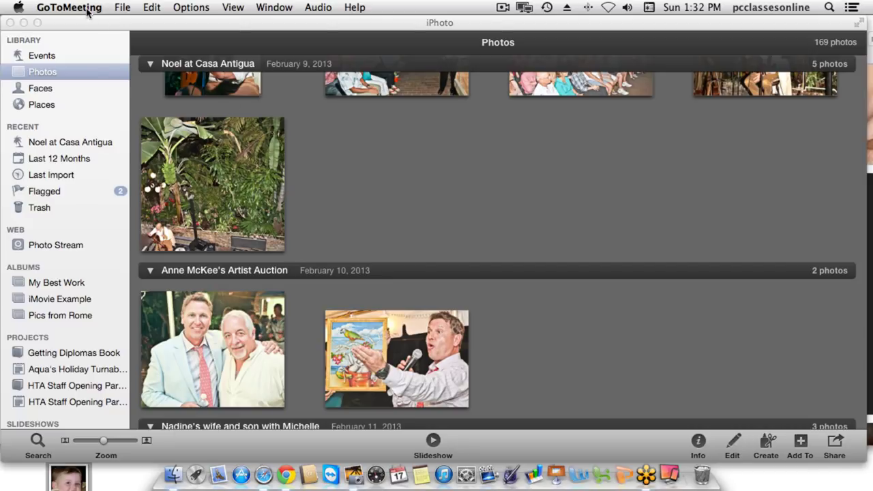
# - Reopen the preferences, review the Accounts and Photo Stream settings, and close them
pyautogui.click(85, 56)
pyautogui.click(53, 7)
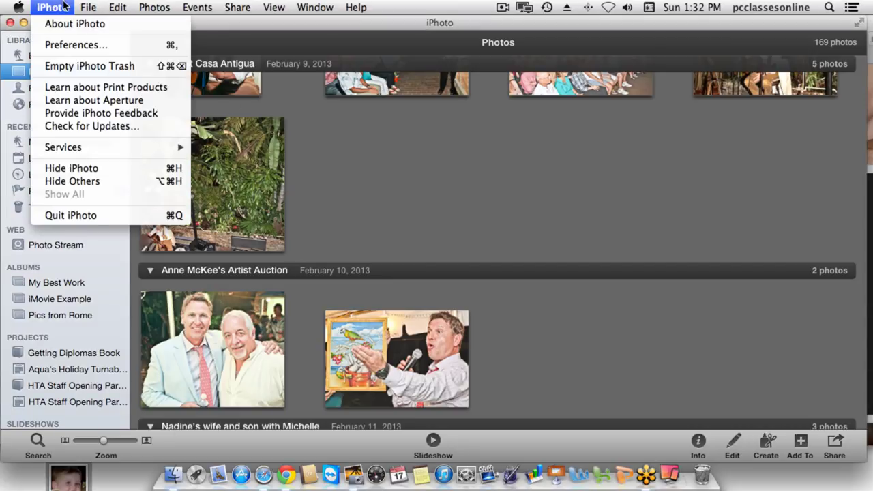
pyautogui.click(109, 49)
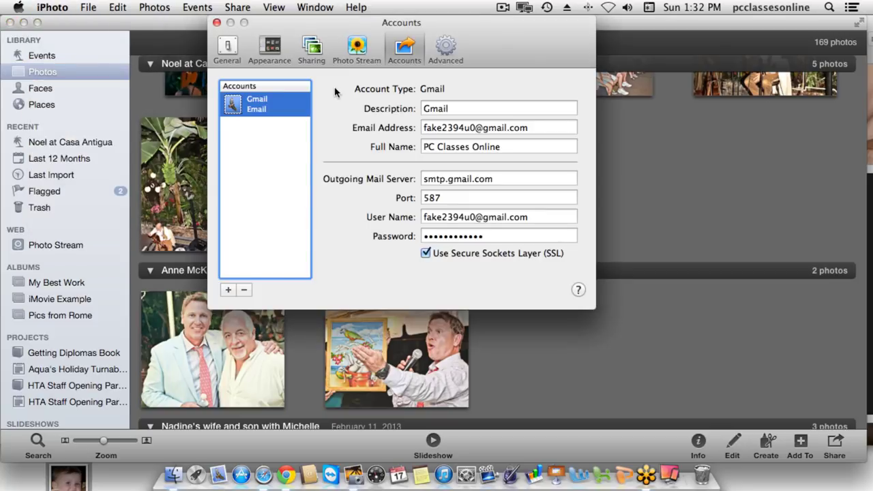
pyautogui.click(360, 49)
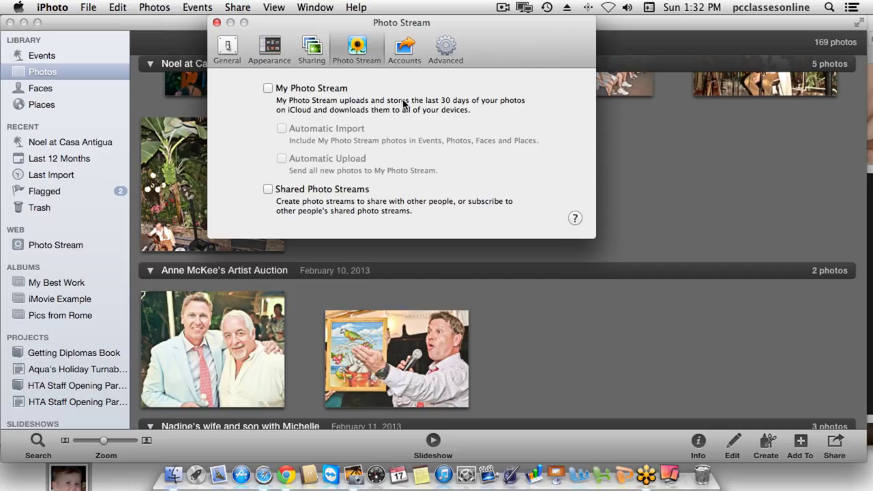
pyautogui.click(217, 22)
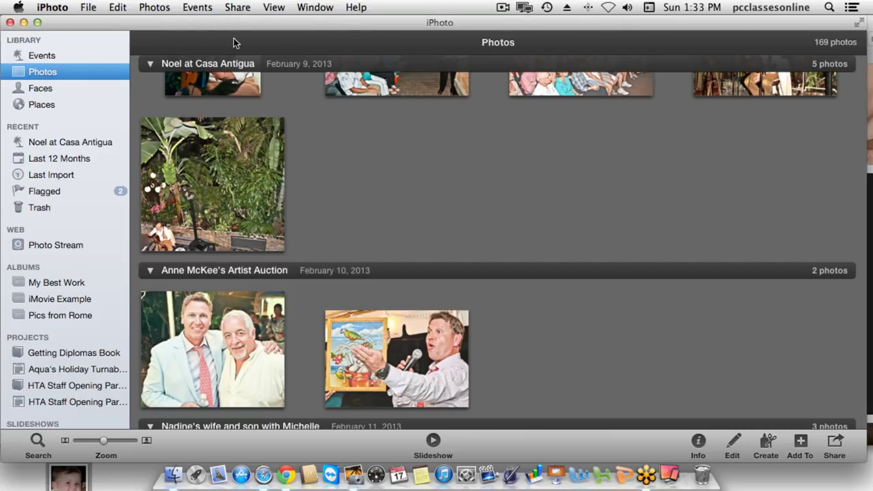
pyautogui.click(458, 87)
pyautogui.click(360, 156)
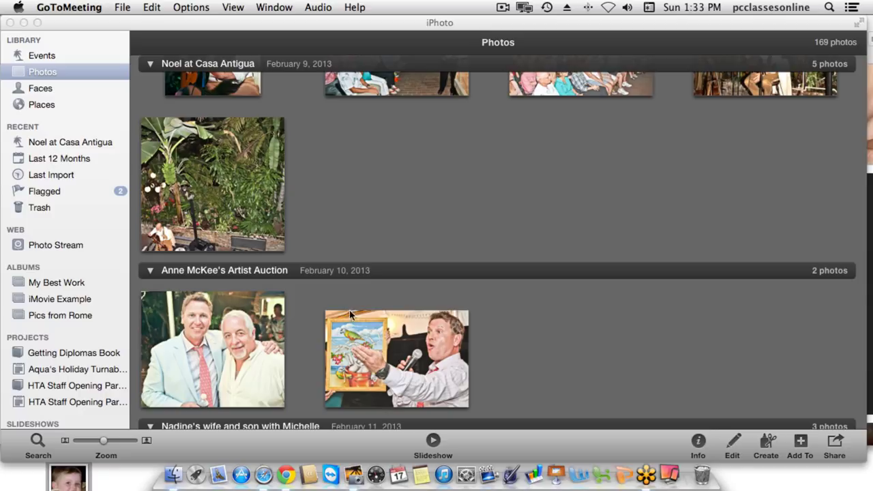
pyautogui.click(398, 196)
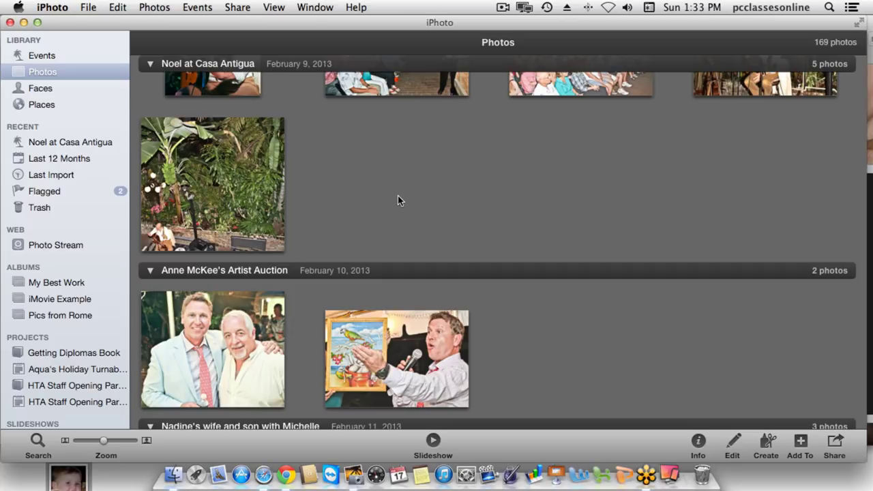
# - Browse the photo library's February 2013 events, including Officer of the Year, The Wizard is Coming and Fringe Preview
pyautogui.scroll(-5, 397, 198)
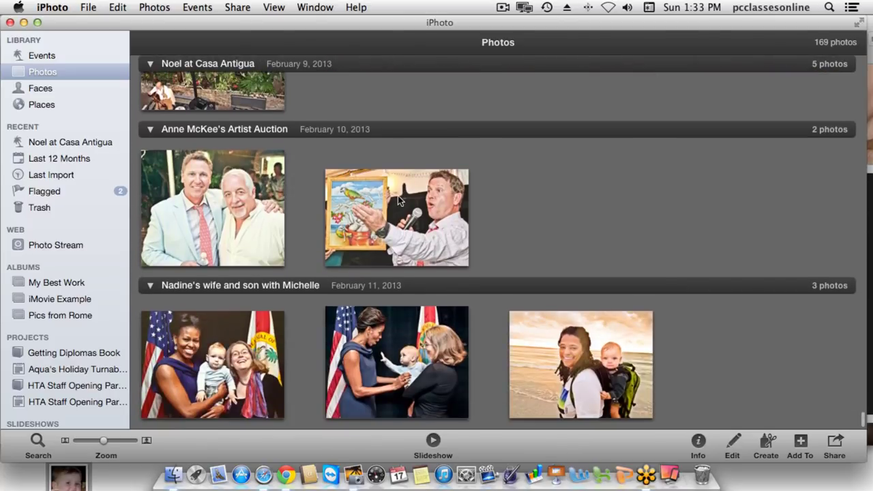
pyautogui.scroll(15, 397, 197)
pyautogui.scroll(10, 398, 198)
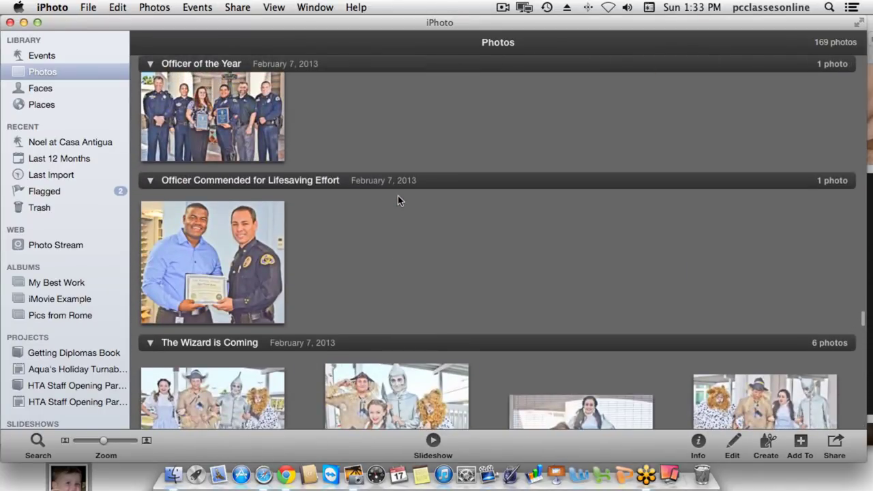
pyautogui.scroll(2, 398, 198)
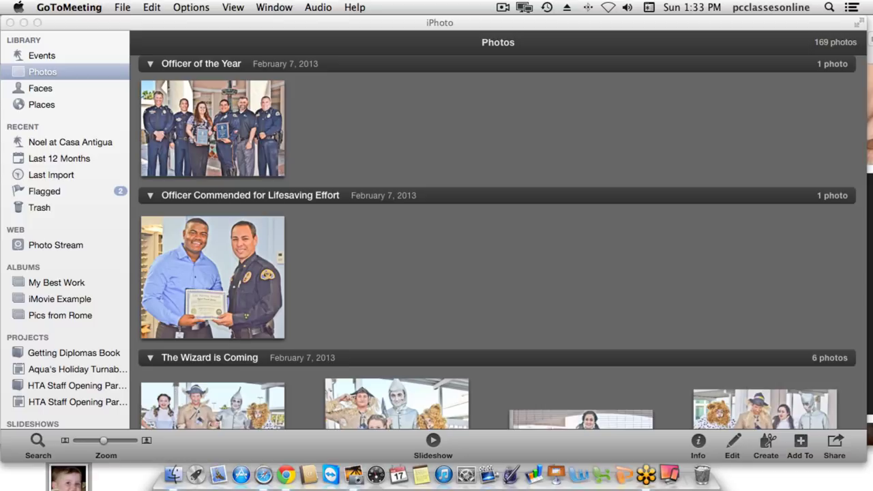
pyautogui.click(399, 212)
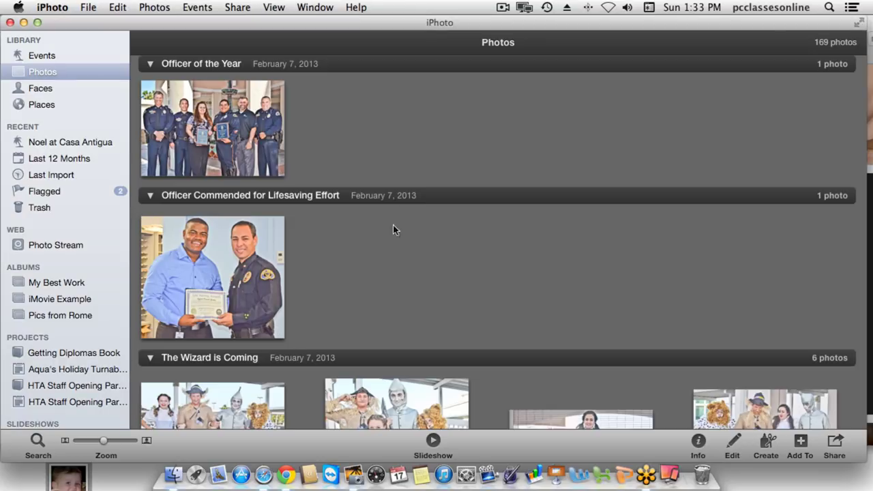
pyautogui.scroll(-8, 374, 238)
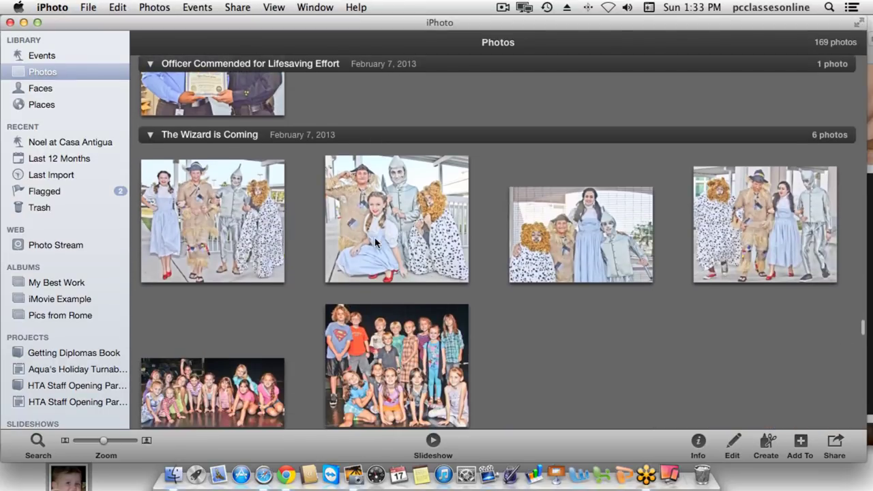
pyautogui.scroll(-15, 374, 240)
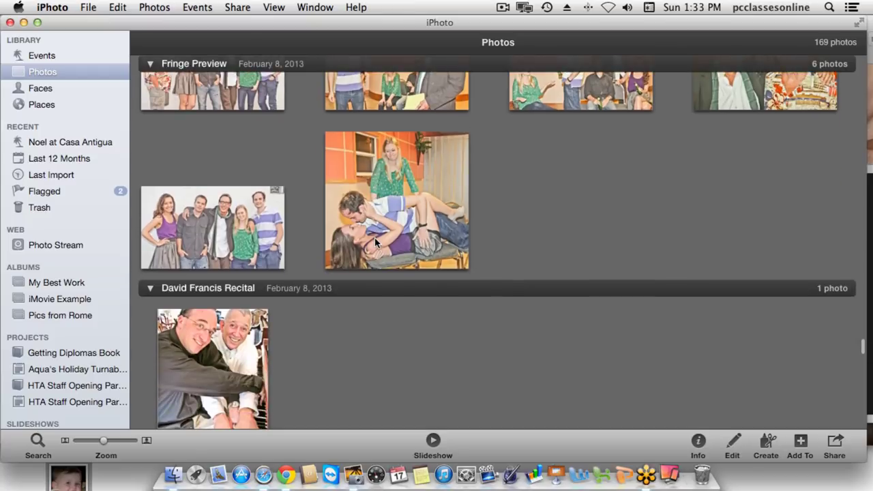
pyautogui.scroll(5, 374, 240)
pyautogui.moveTo(242, 199)
pyautogui.moveTo(750, 206)
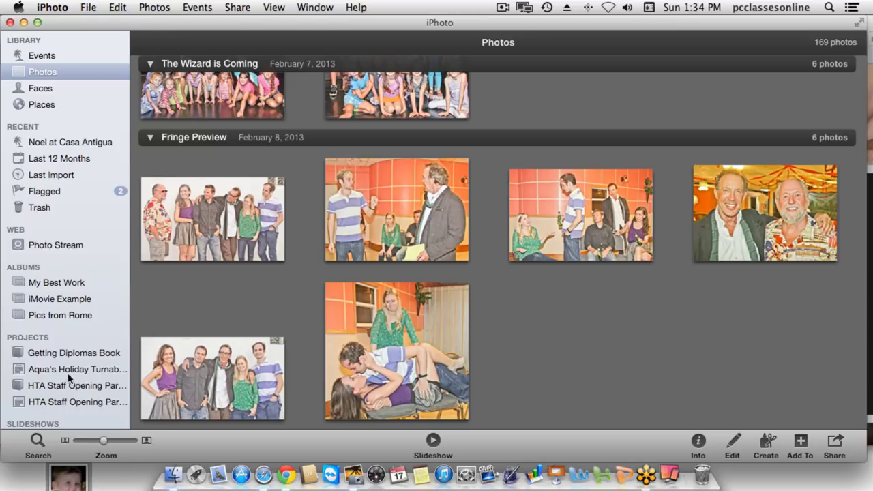
# - Enlarge the library thumbnails to two per row, reduce them to five per row, and browse to the Casa Antigua event
pyautogui.moveTo(104, 441); pyautogui.dragTo(141, 439)
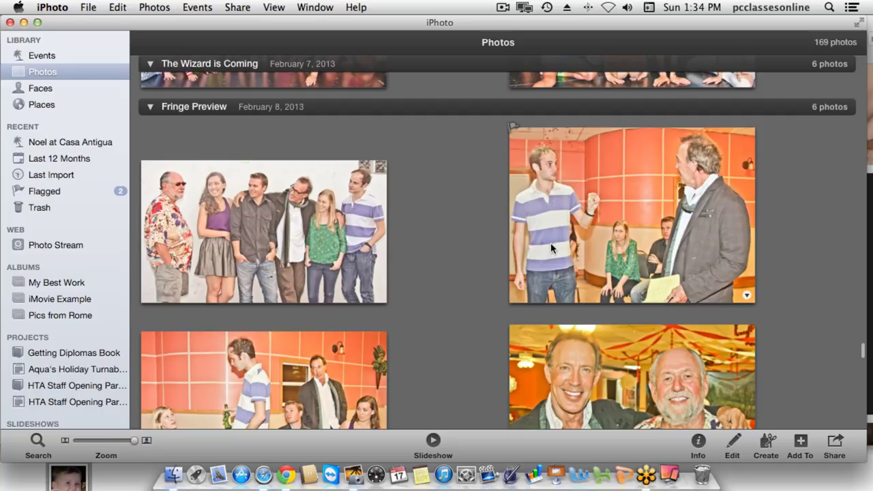
pyautogui.moveTo(135, 440); pyautogui.dragTo(96, 440)
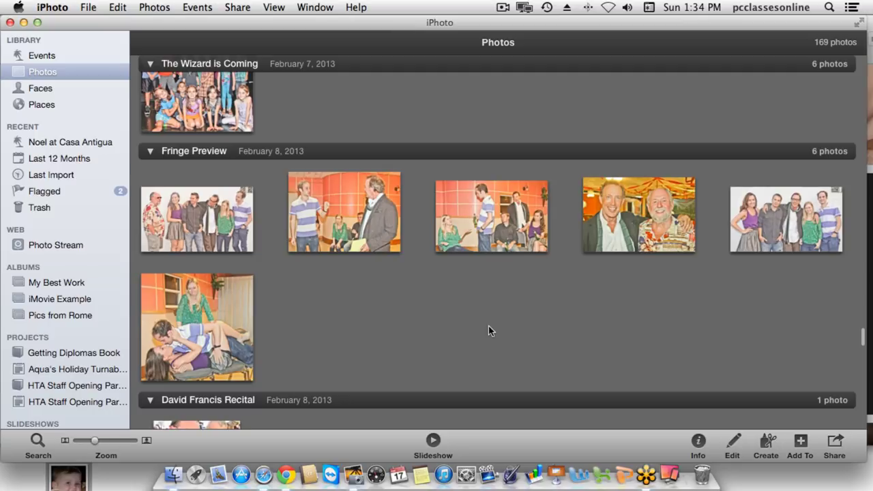
pyautogui.scroll(-15, 488, 327)
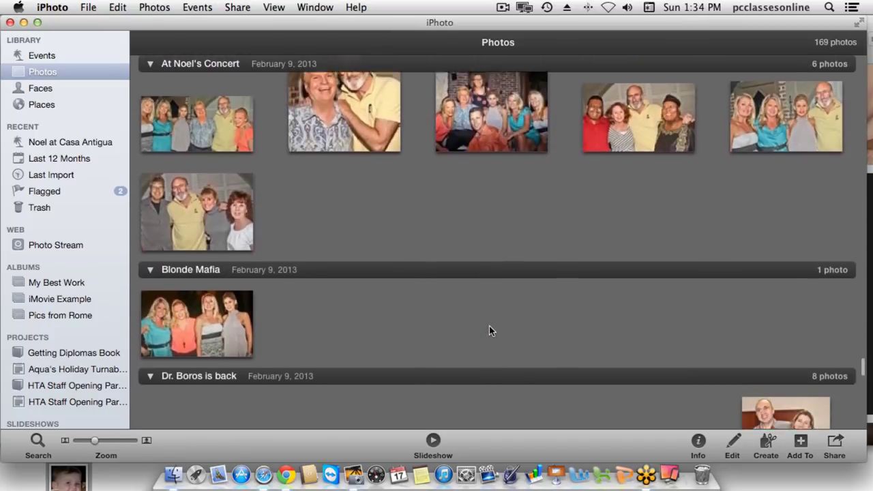
pyautogui.scroll(10, 489, 330)
pyautogui.scroll(-10, 293, 315)
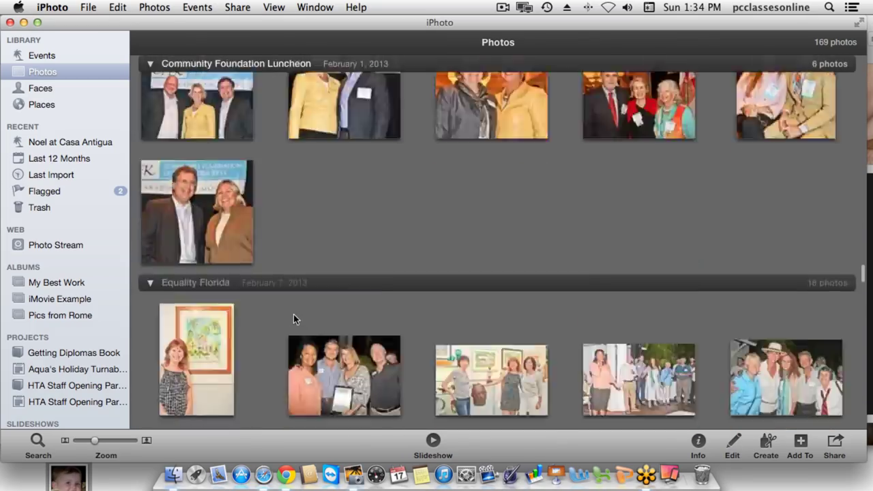
pyautogui.scroll(-10, 293, 314)
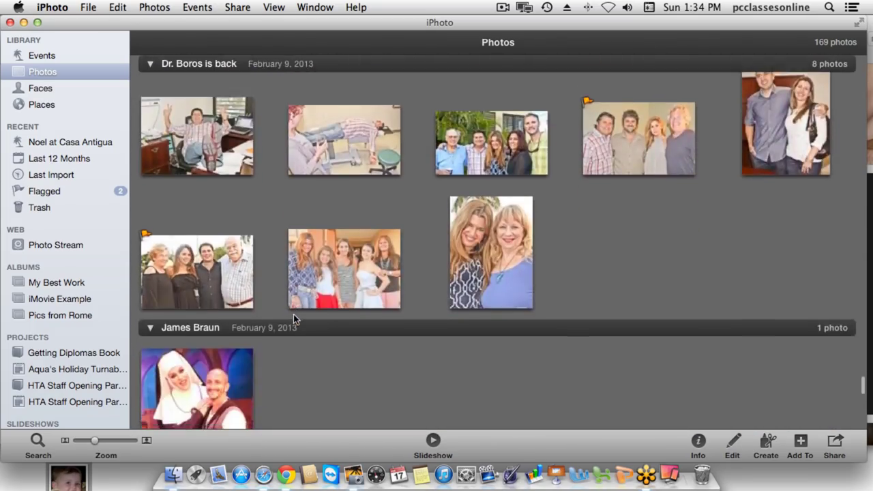
pyautogui.scroll(-10, 293, 315)
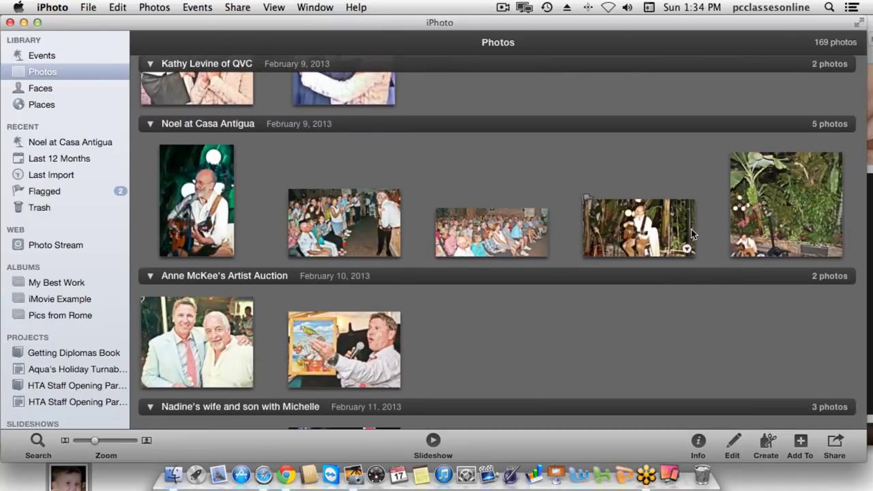
# - Select the photo of the seated guitarist in the Casa Antigua event and open its print setup
pyautogui.click(643, 232)
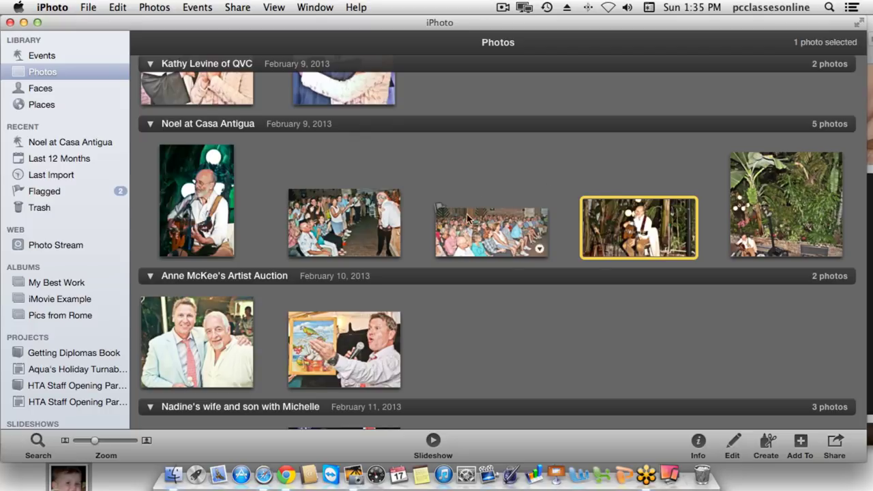
pyautogui.moveTo(619, 227)
pyautogui.moveTo(355, 229)
pyautogui.click(91, 7)
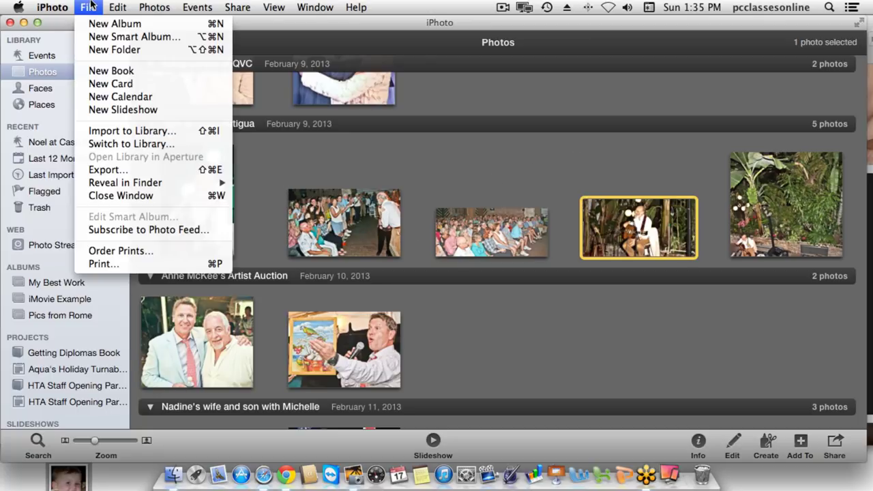
pyautogui.click(106, 266)
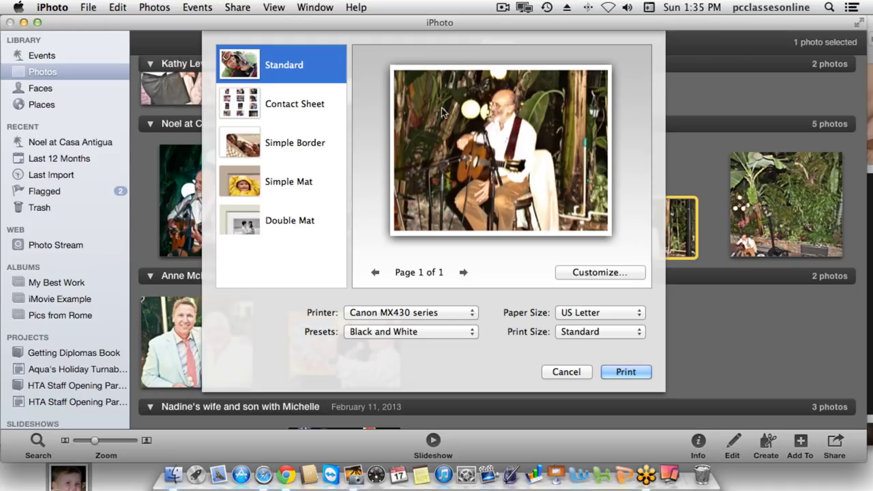
# - Try the 4 x 6 and 5 x 7 print sizes and return the print size to Standard
pyautogui.click(599, 332)
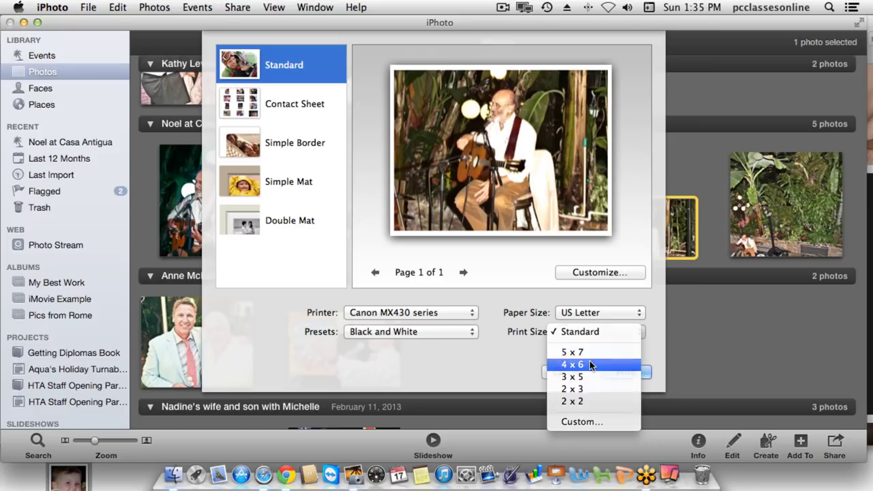
pyautogui.click(583, 364)
pyautogui.click(576, 330)
pyautogui.click(569, 328)
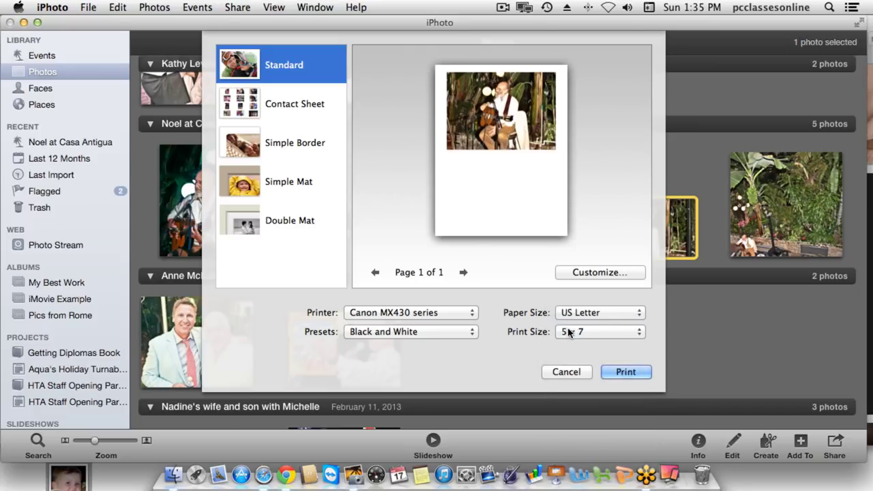
pyautogui.click(568, 329)
pyautogui.click(576, 311)
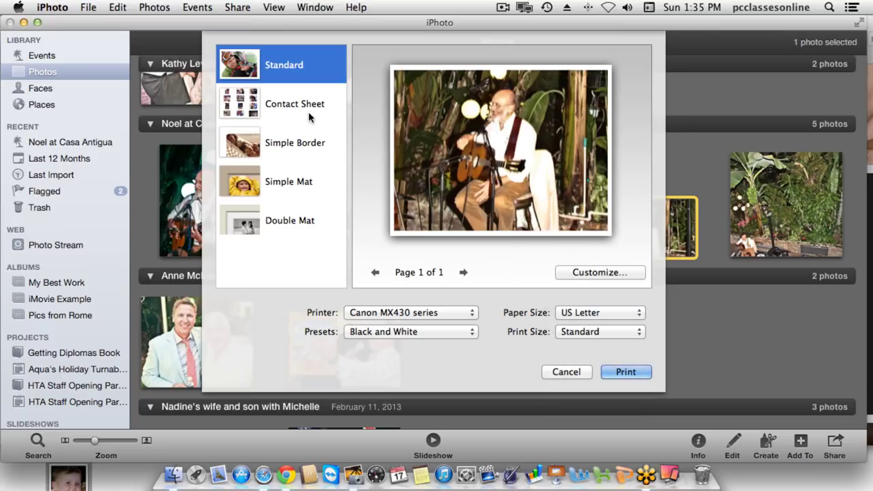
# - Preview the Simple Border and Simple Mat print styles, choose Double Mat, and open the print project for customizing
pyautogui.click(264, 138)
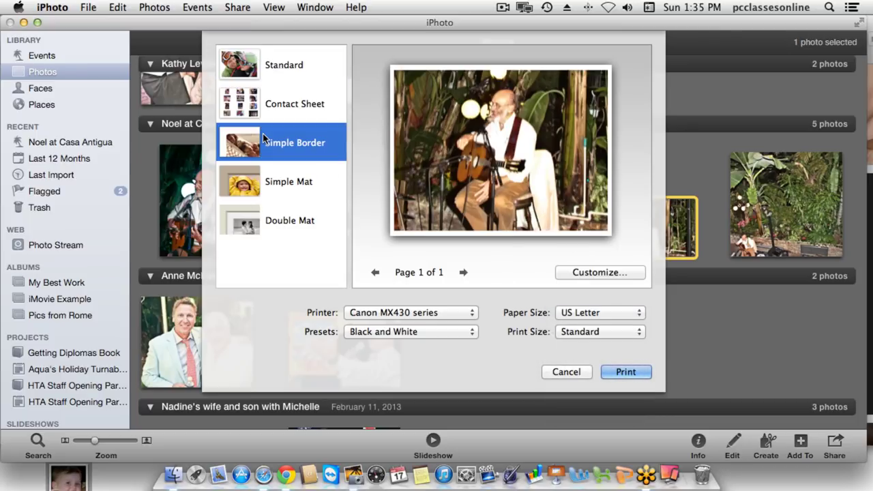
pyautogui.click(261, 177)
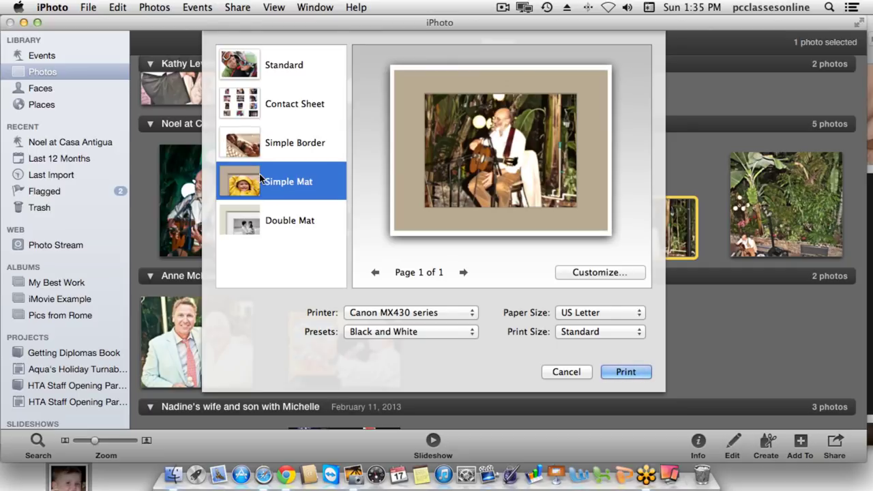
pyautogui.click(272, 216)
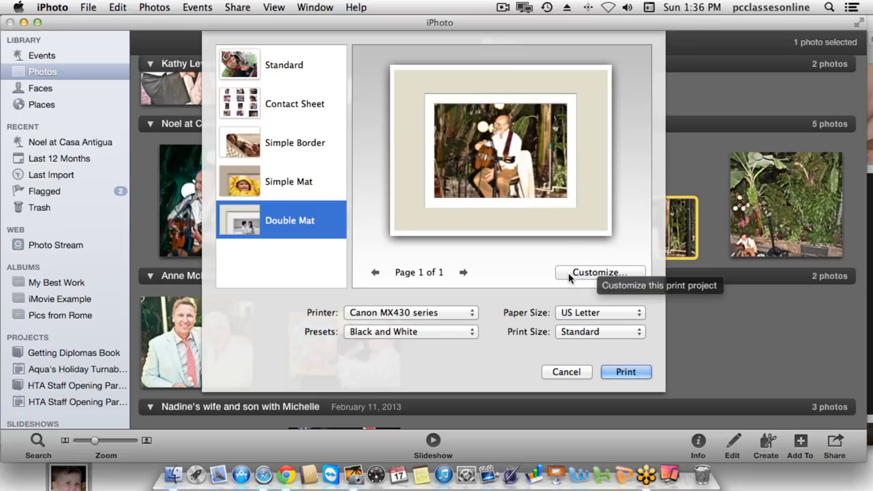
pyautogui.click(630, 274)
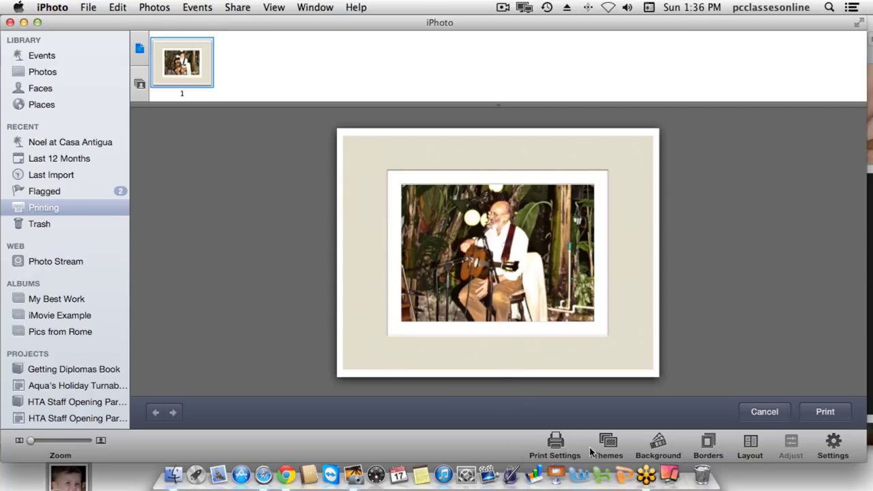
# - Review the themes available for the print project and keep Double Mat
pyautogui.click(609, 441)
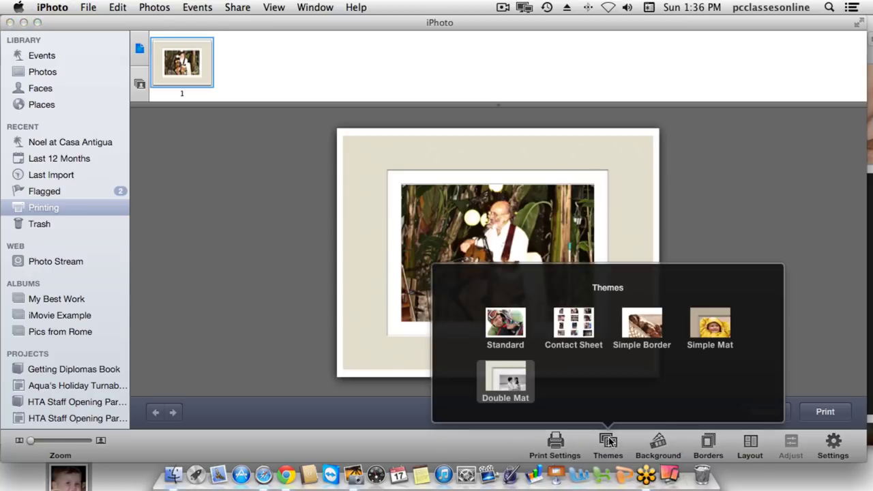
pyautogui.click(505, 381)
pyautogui.click(523, 327)
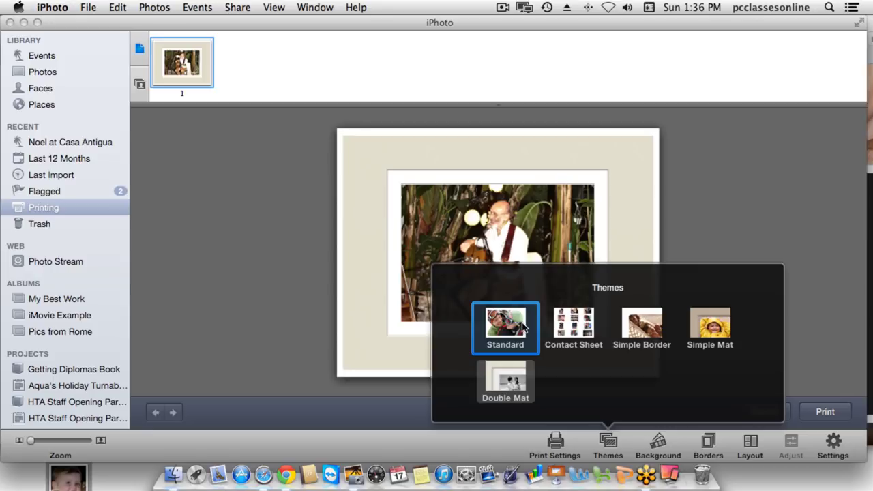
pyautogui.click(704, 119)
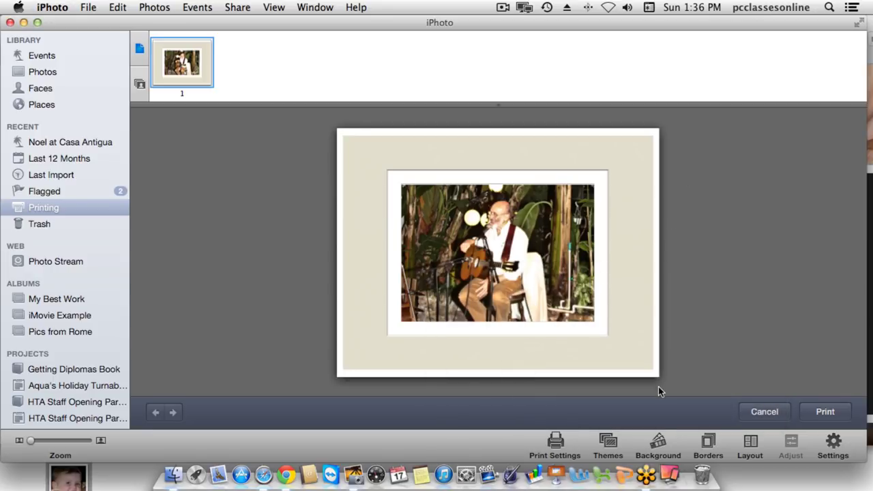
# - Try sage-green background 13 and dark green background 14 for the print's mat
pyautogui.click(658, 439)
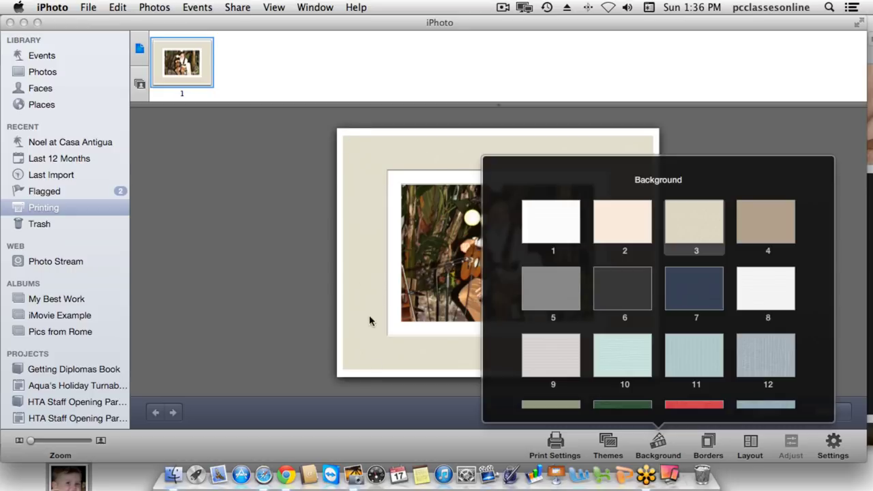
pyautogui.scroll(-5, 548, 333)
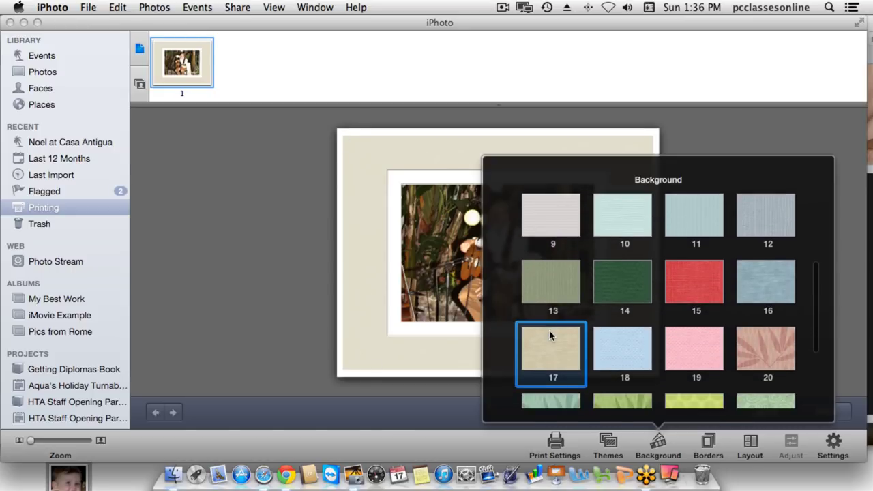
pyautogui.click(547, 276)
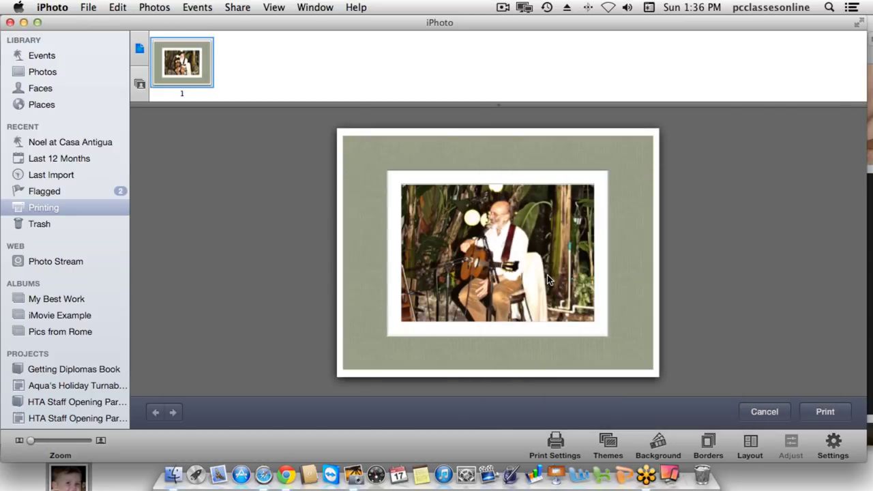
pyautogui.click(653, 443)
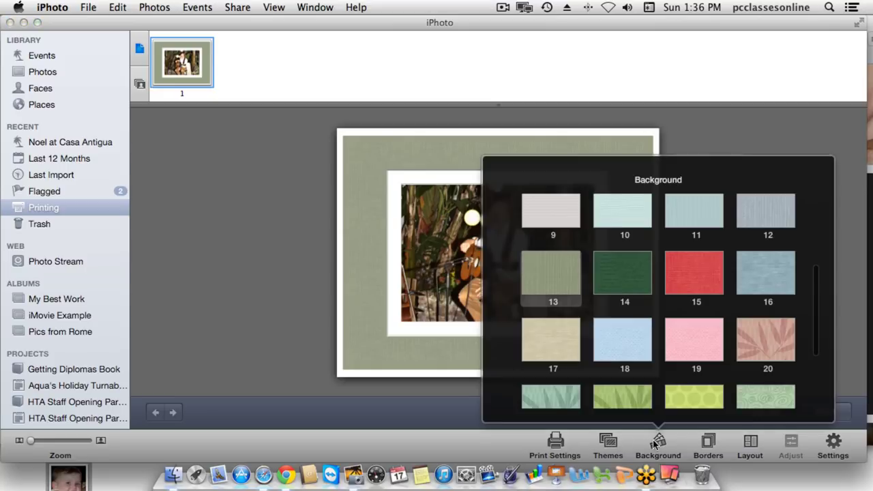
pyautogui.scroll(-5, 640, 332)
pyautogui.scroll(3, 640, 334)
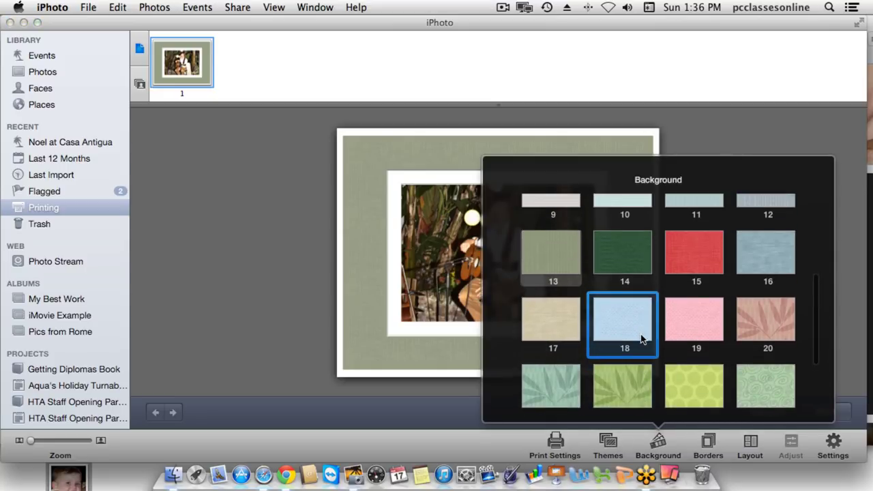
pyautogui.click(623, 256)
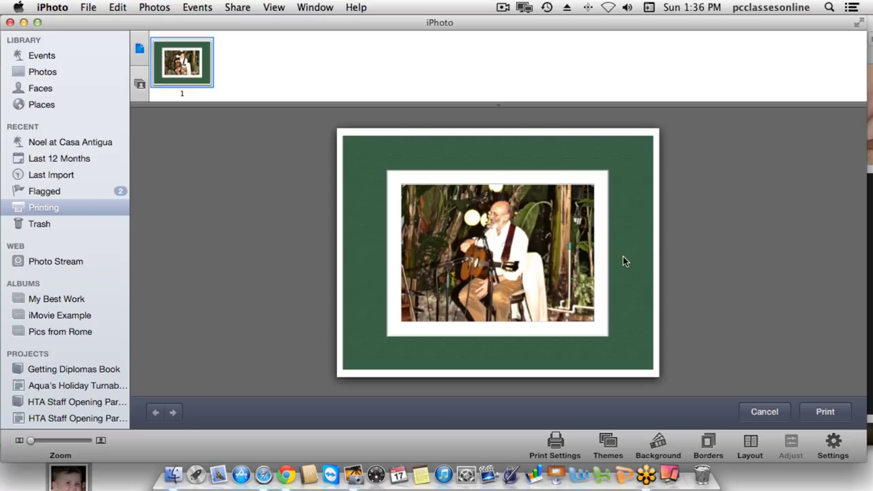
# - Apply the teal leaf-patterned background 21 to the print's mat
pyautogui.click(665, 441)
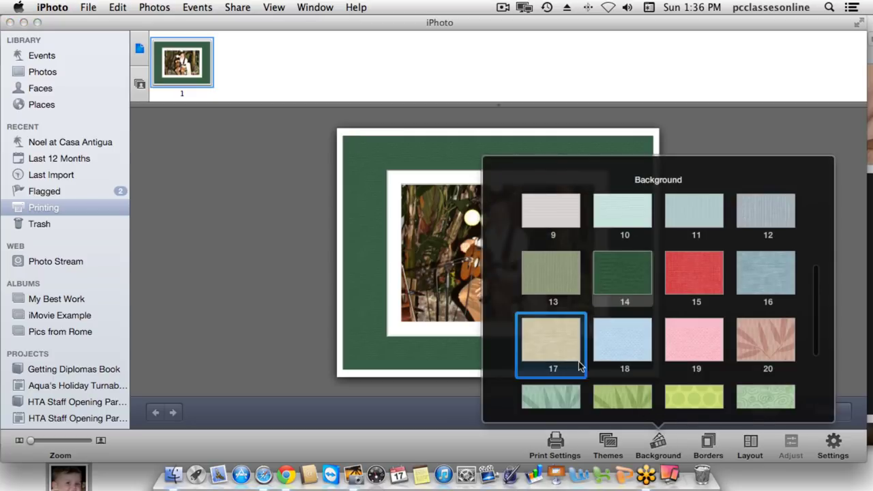
pyautogui.scroll(-3, 552, 340)
pyautogui.click(560, 306)
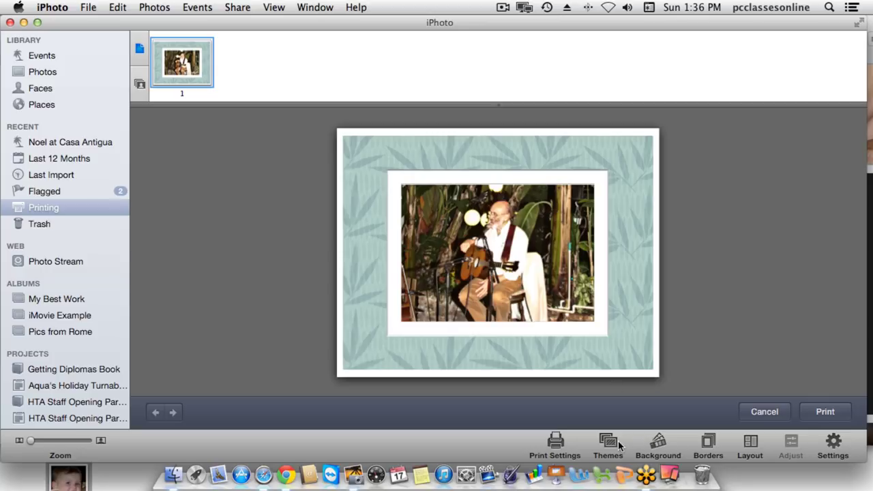
# - Apply the plain light blue background 18 to the print's mat
pyautogui.click(651, 444)
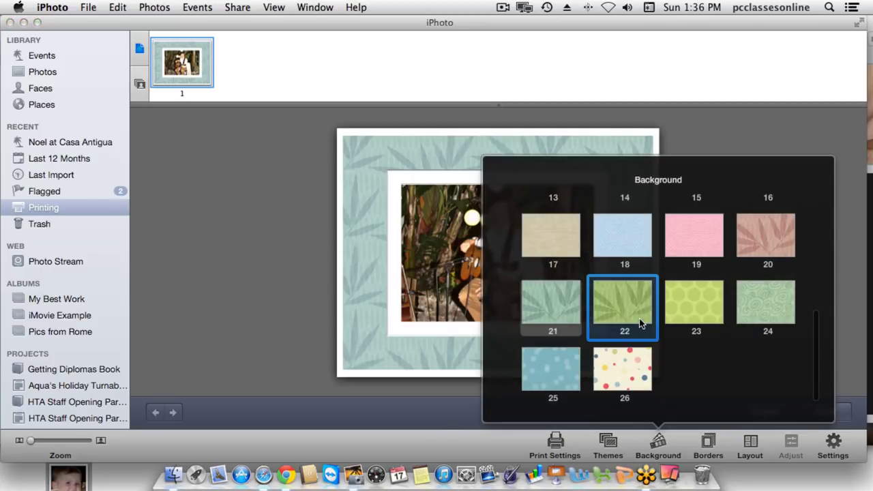
pyautogui.scroll(3, 638, 319)
pyautogui.click(636, 315)
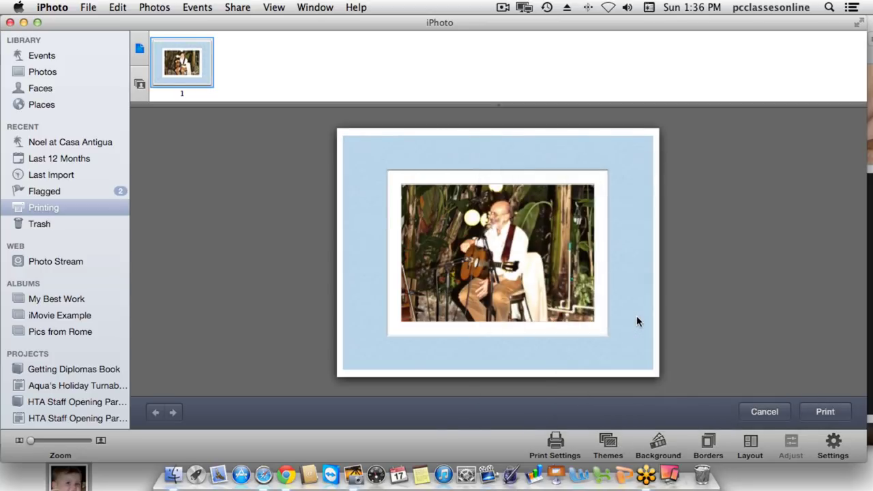
# - Try dark green border 5 around the photo, and settle on white border 7 with its grey outline
pyautogui.click(709, 444)
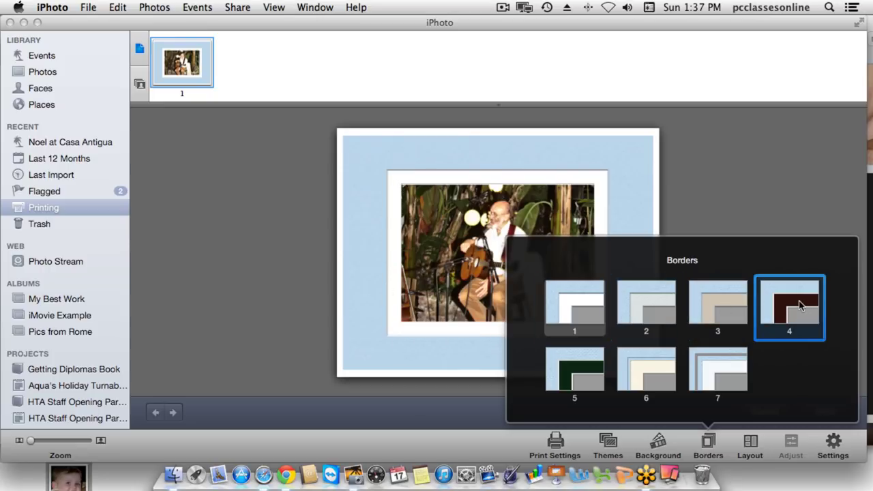
pyautogui.click(583, 372)
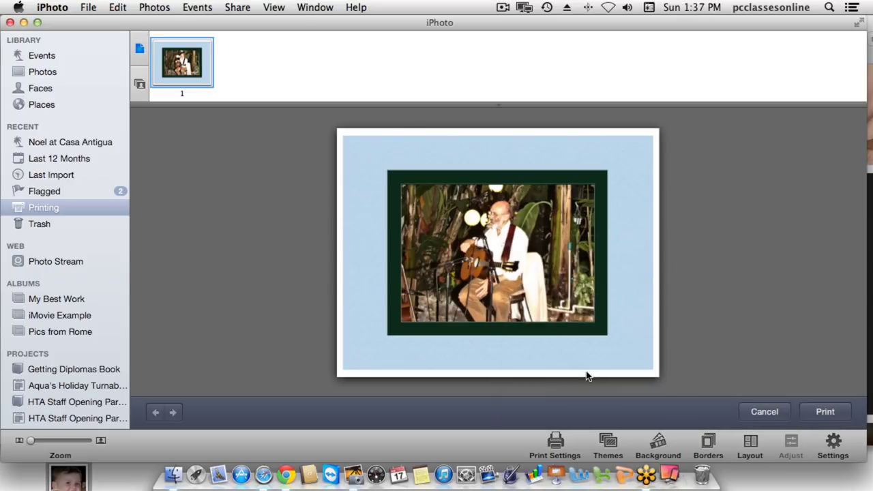
pyautogui.click(658, 441)
pyautogui.click(707, 446)
pyautogui.click(706, 444)
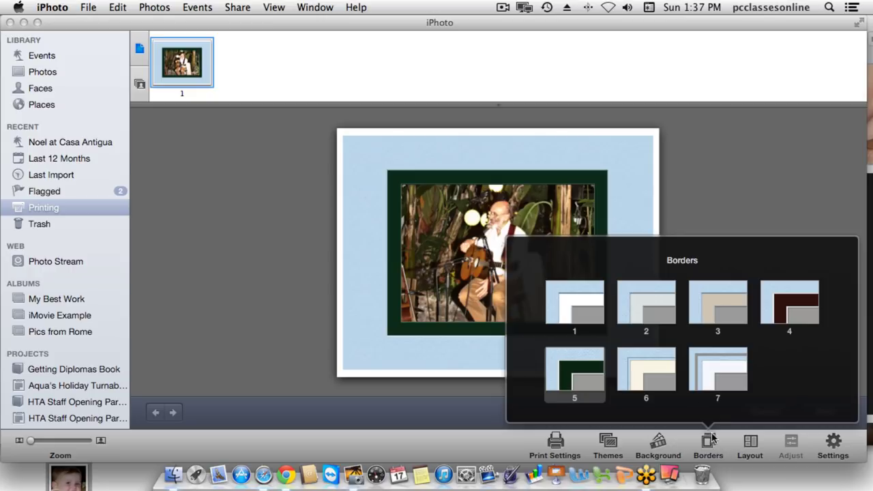
pyautogui.click(723, 374)
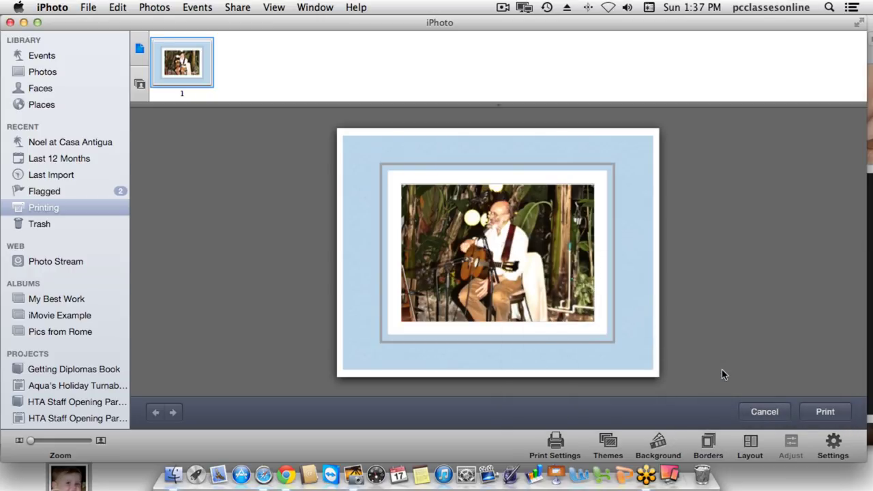
pyautogui.click(751, 443)
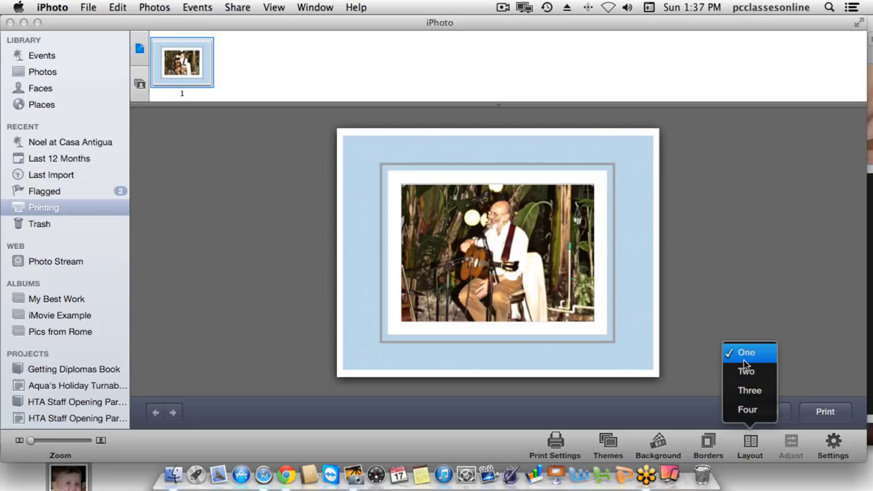
pyautogui.click(742, 268)
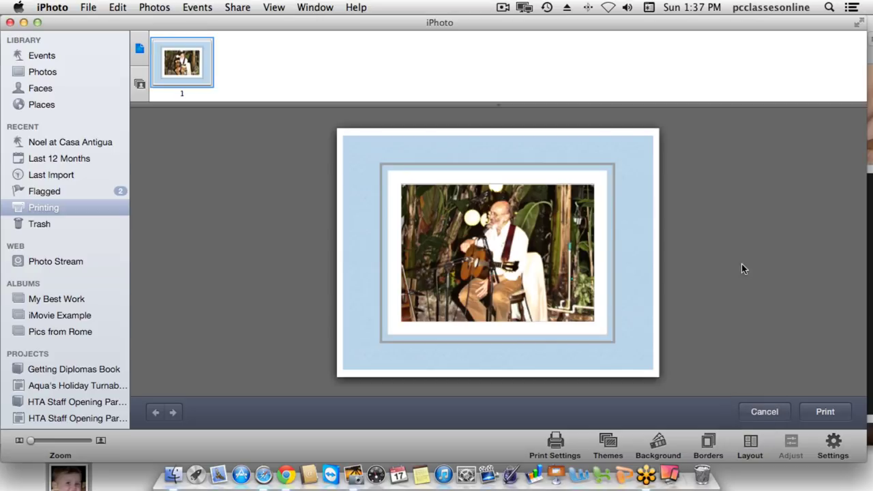
# - Select all five photos of the Casa Antigua event in the photo library and review the Order Prints form without buying
pyautogui.click(53, 72)
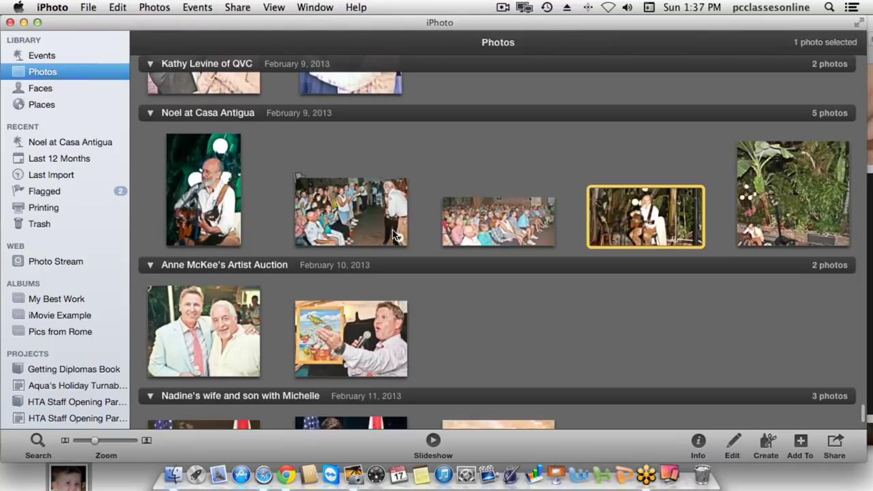
pyautogui.moveTo(805, 130); pyautogui.dragTo(114, 233)
pyautogui.click(98, 6)
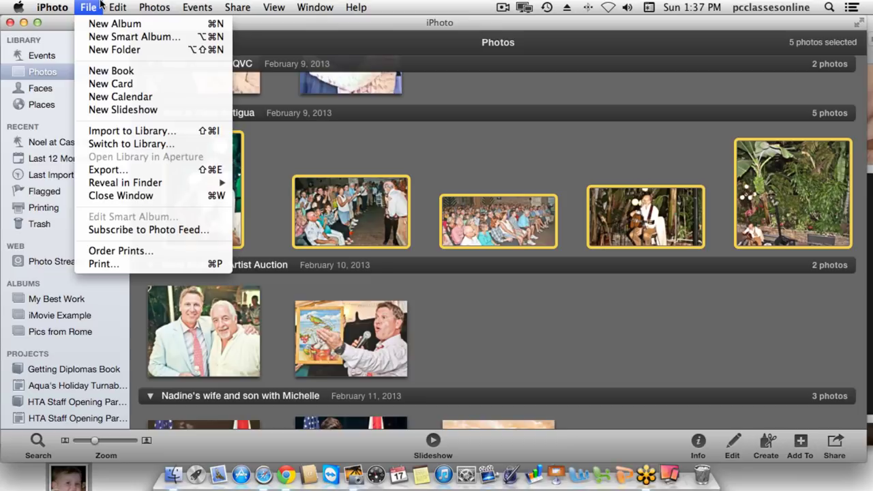
pyautogui.click(150, 255)
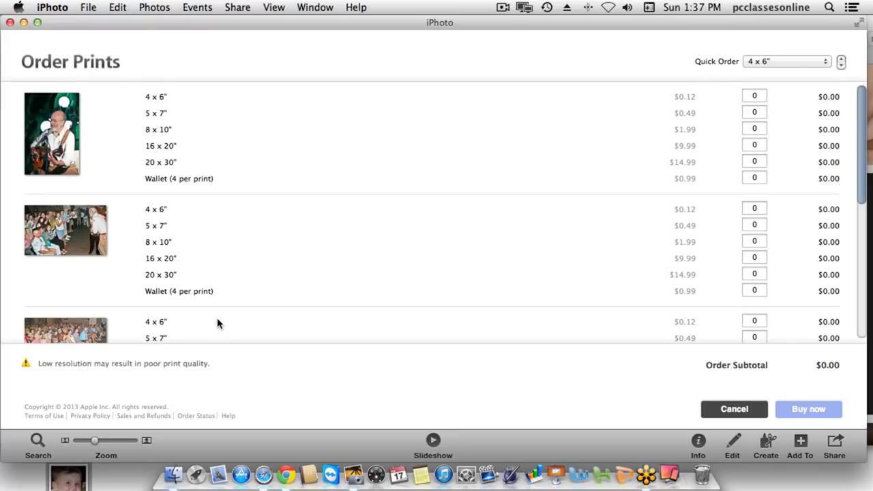
pyautogui.click(742, 409)
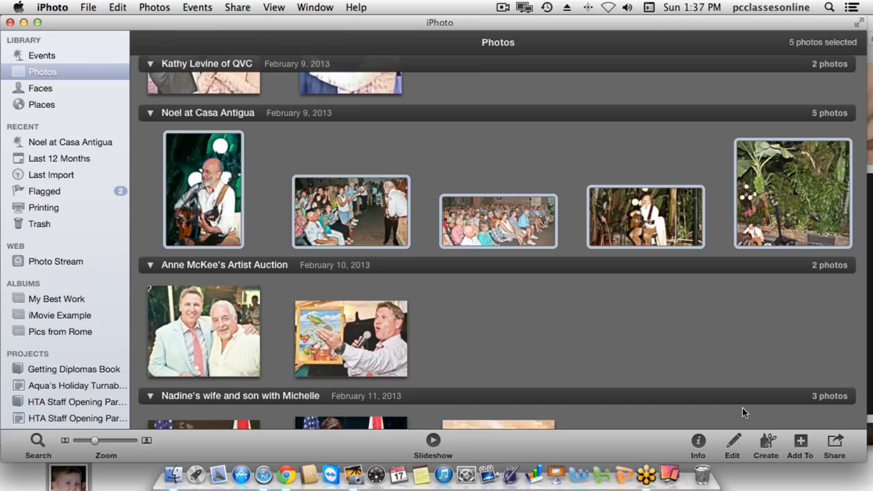
# - Set up a print of the five selected photos with the Double Mat style and open it for customizing
pyautogui.click(89, 7)
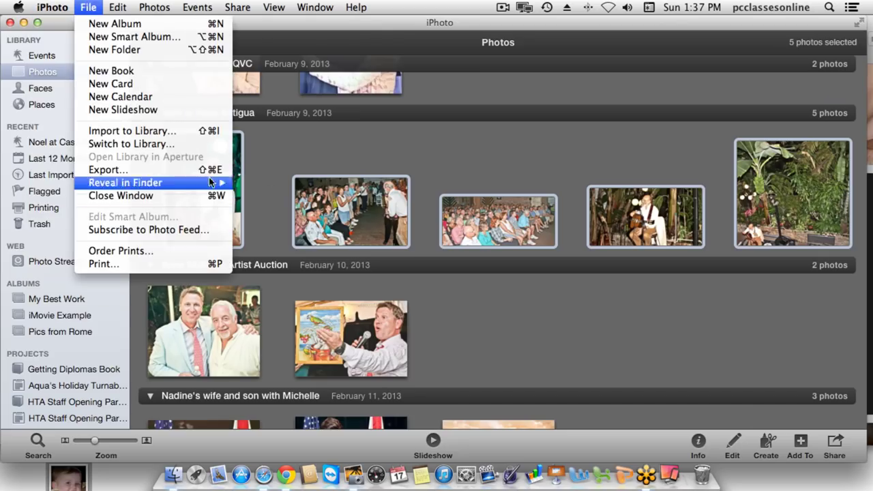
pyautogui.click(113, 263)
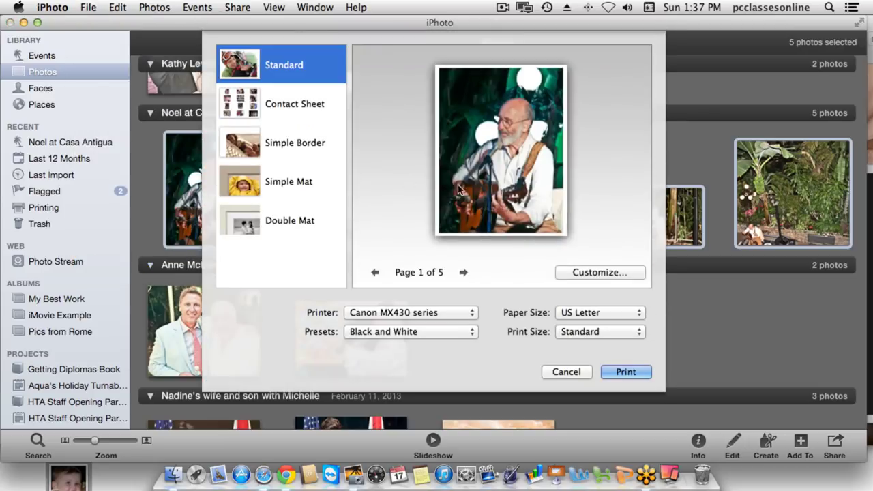
pyautogui.click(280, 210)
pyautogui.click(593, 276)
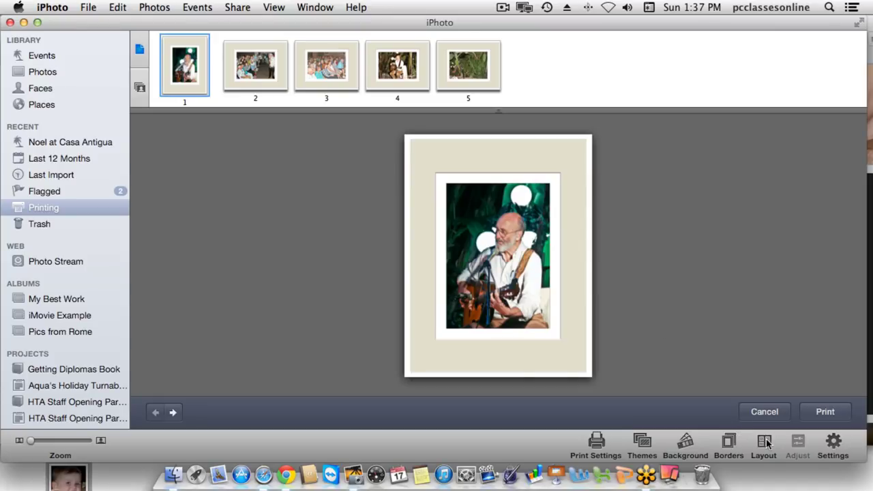
# - Arrange the print as four photos per page using landscape layout 2, which includes a caption line
pyautogui.click(764, 444)
pyautogui.click(763, 409)
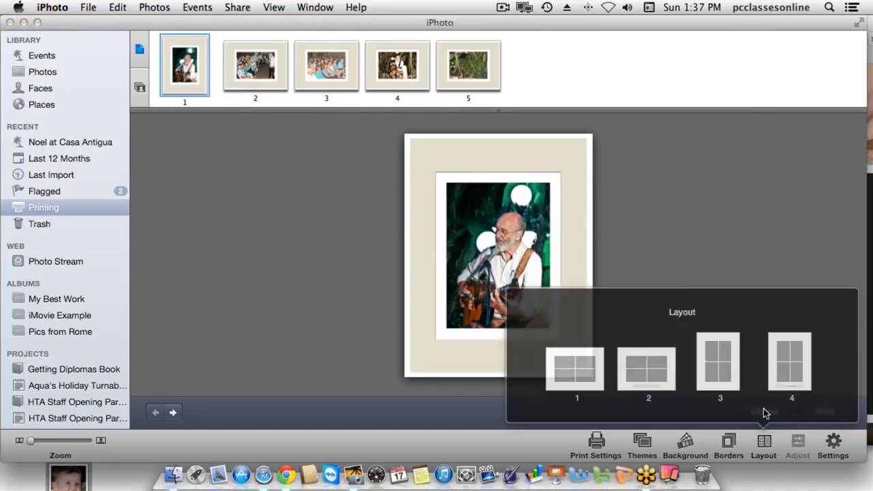
pyautogui.click(640, 367)
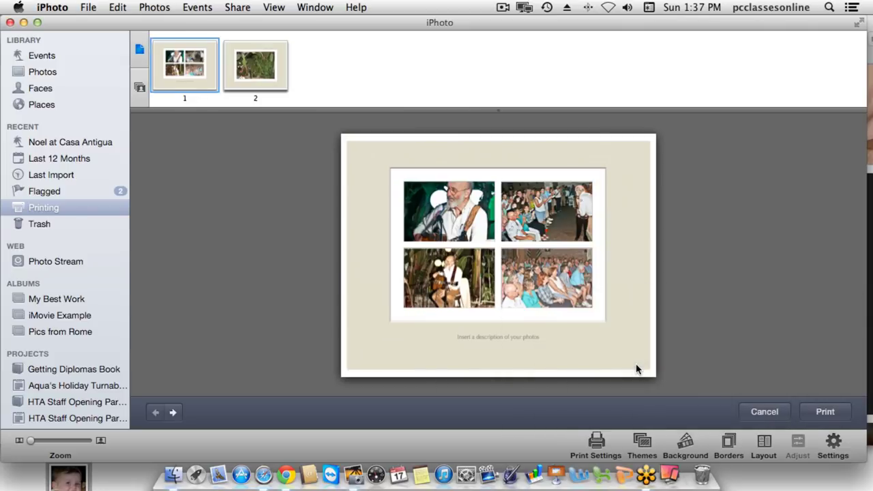
# - Reposition the first photo within its frame so the singer's head is fully included
pyautogui.click(455, 214)
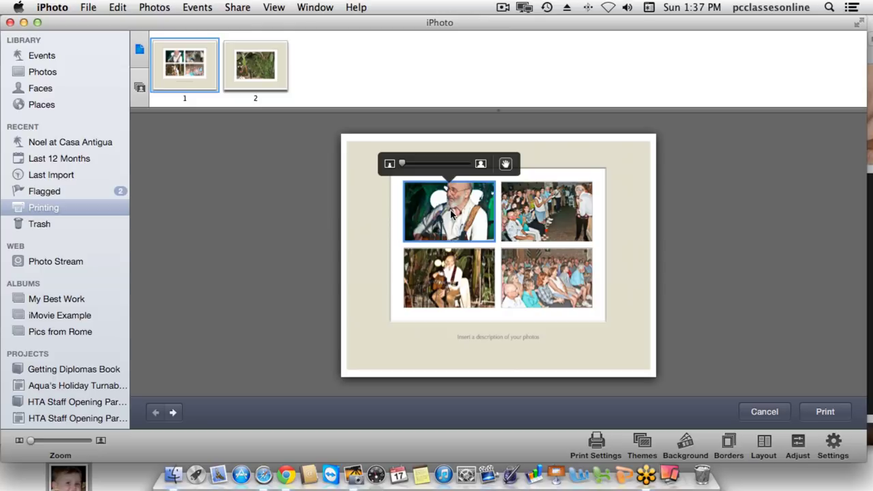
pyautogui.click(505, 165)
pyautogui.moveTo(464, 210)
pyautogui.mouseDown()
pyautogui.moveTo(456, 212)
pyautogui.moveTo(461, 198)
pyautogui.moveTo(444, 199)
pyautogui.moveTo(459, 215)
pyautogui.mouseUp()
pyautogui.click(555, 218)
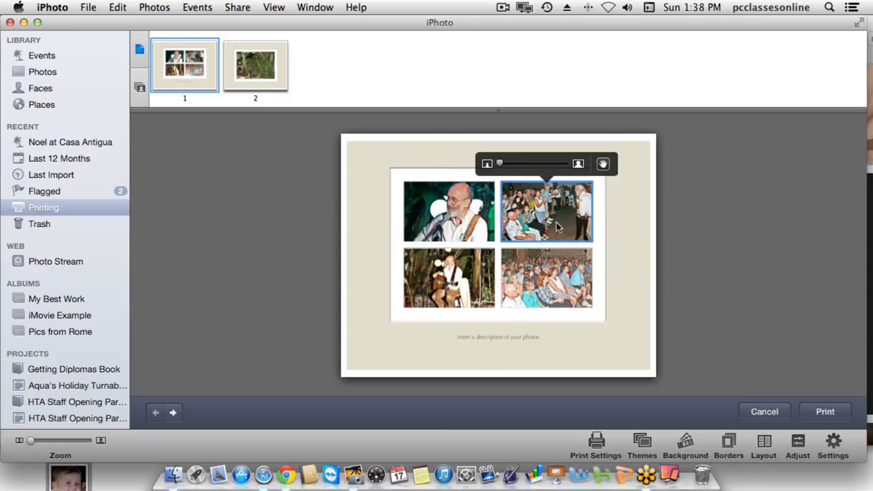
# - Replace the description placeholder below the four photos with the caption "Everyone sing along."
pyautogui.click(765, 443)
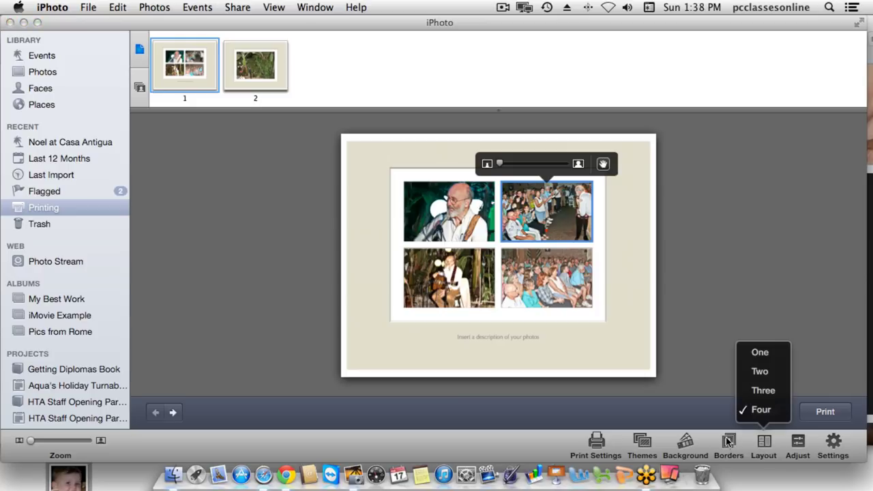
pyautogui.click(675, 254)
pyautogui.click(480, 343)
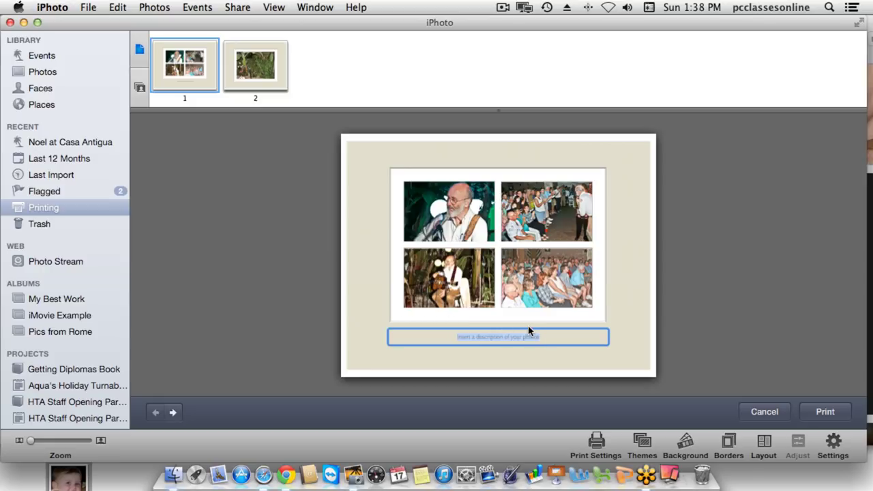
pyautogui.write('Ly')
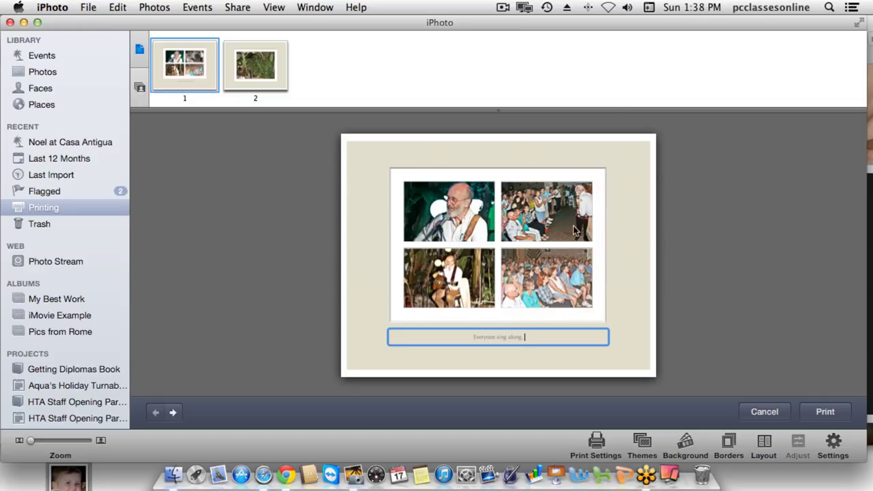
# - Review the Adjust effects and sliders available for the seated-audience photo in the four-photo print
pyautogui.click(761, 446)
pyautogui.click(770, 446)
pyautogui.click(541, 256)
pyautogui.click(798, 443)
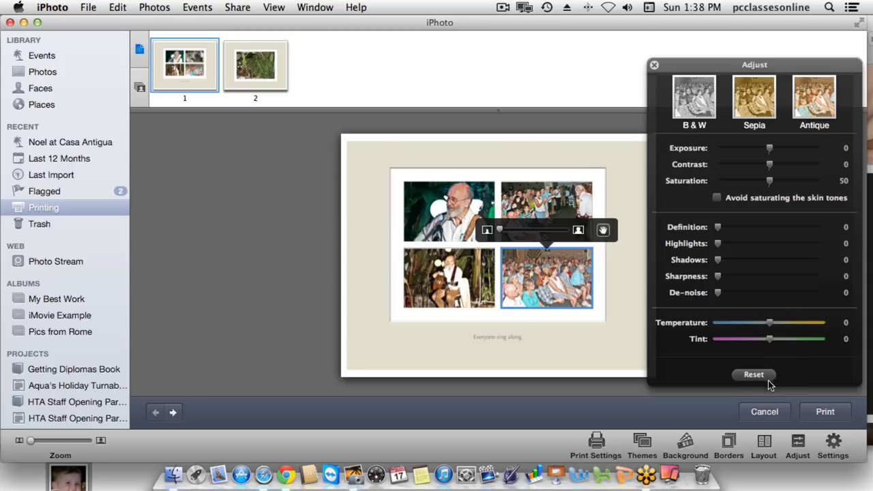
pyautogui.click(653, 387)
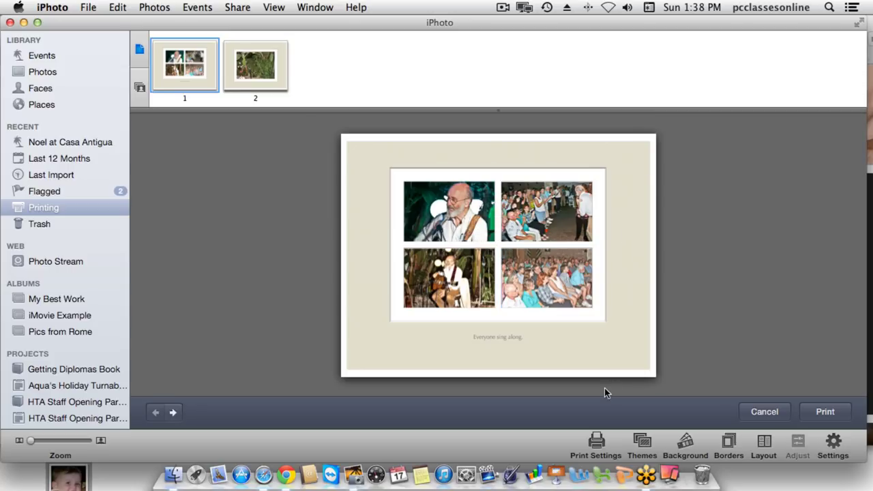
# - Set the print's title font to Rockwell at size 20, and cancel the print project after checking the result
pyautogui.click(833, 442)
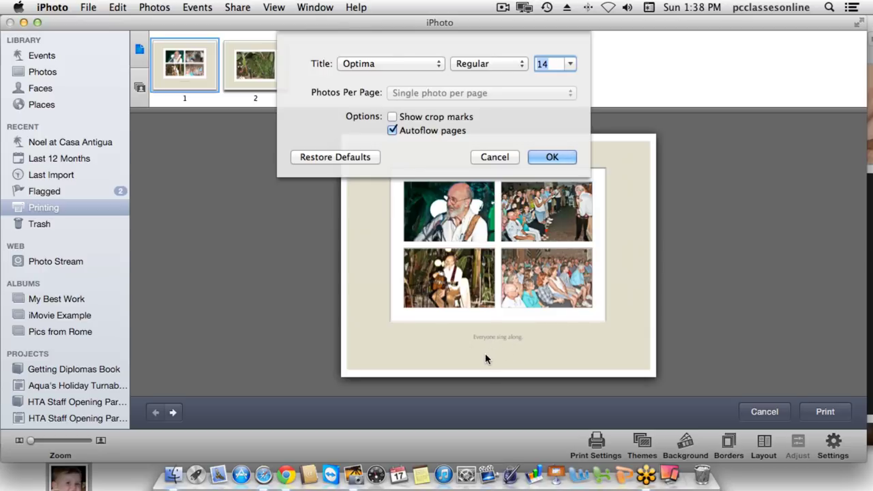
pyautogui.click(384, 66)
pyautogui.click(384, 65)
pyautogui.click(366, 63)
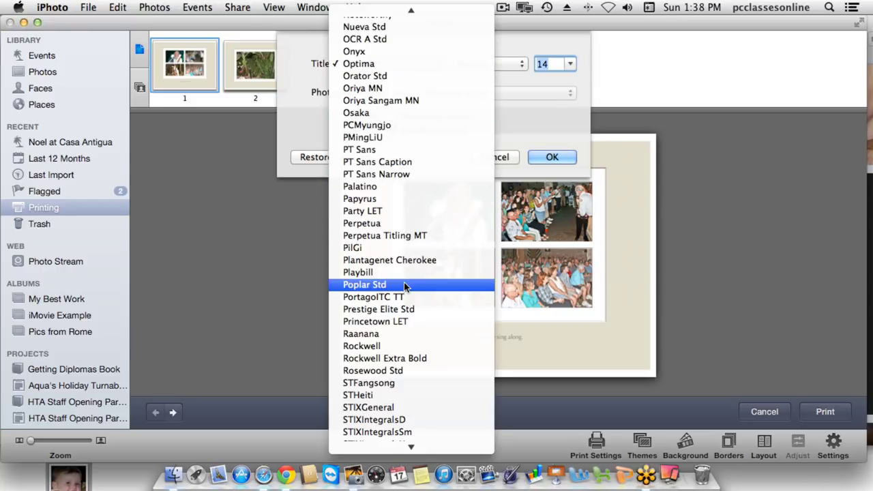
pyautogui.click(413, 346)
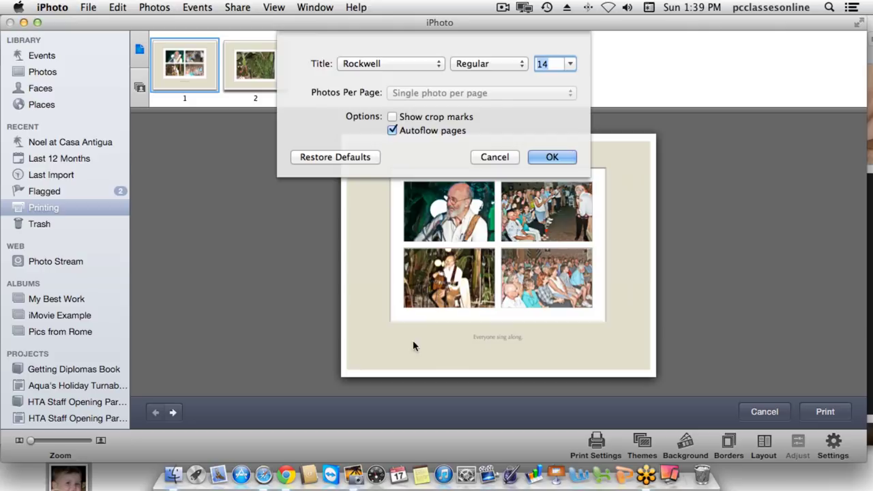
pyautogui.click(570, 64)
pyautogui.scroll(-3, 557, 134)
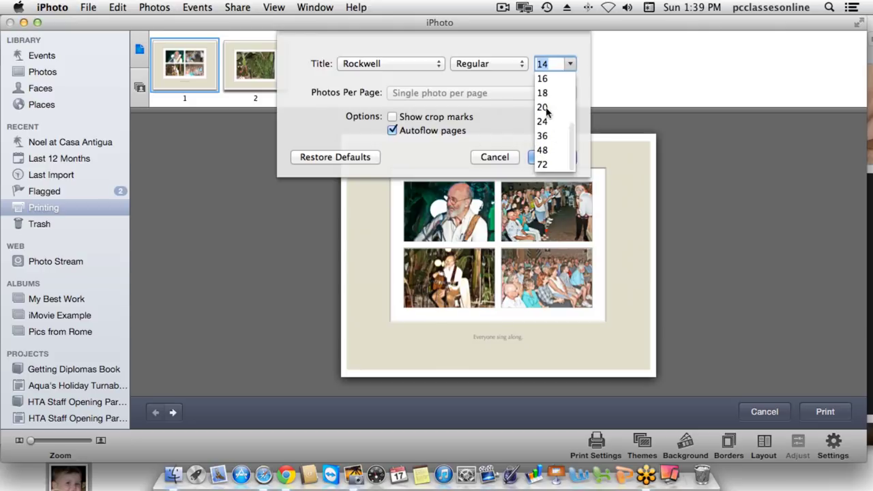
pyautogui.click(544, 107)
pyautogui.click(552, 157)
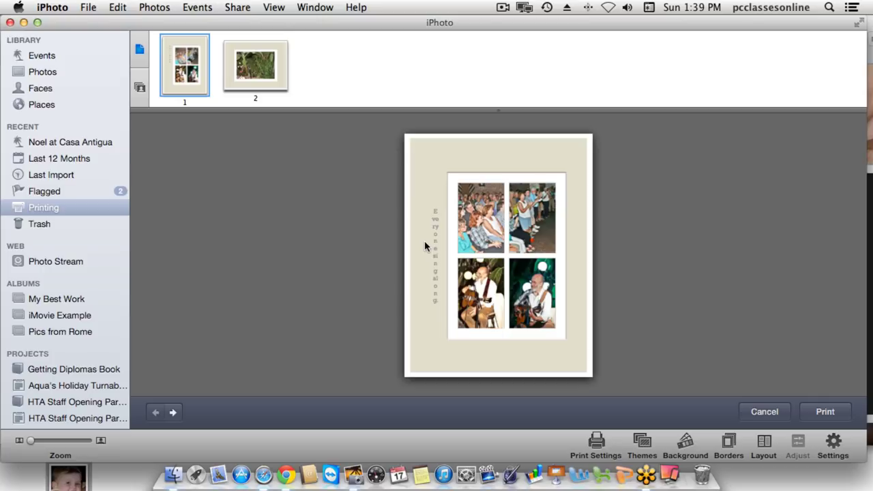
pyautogui.click(780, 415)
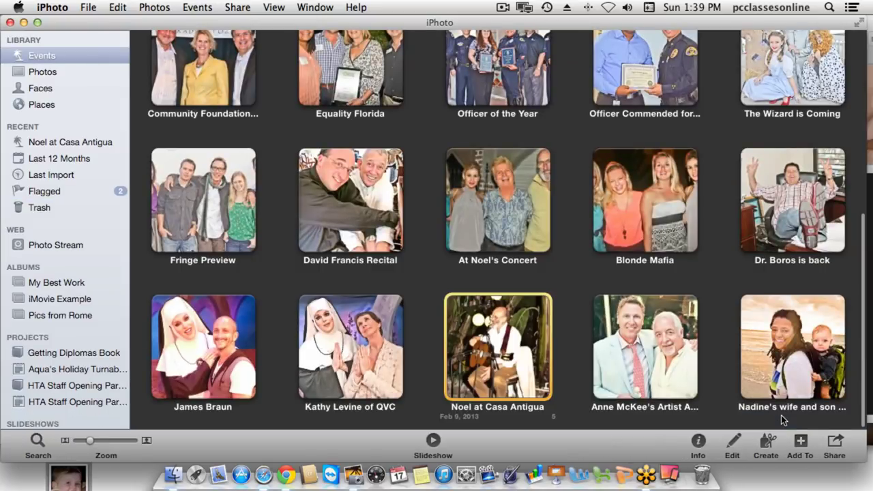
# - Open the Casa Antigua event's second photo for editing, review the Quick Fixes, Effects and Adjust tools, and close the iPhoto window
pyautogui.doubleClick(510, 348)
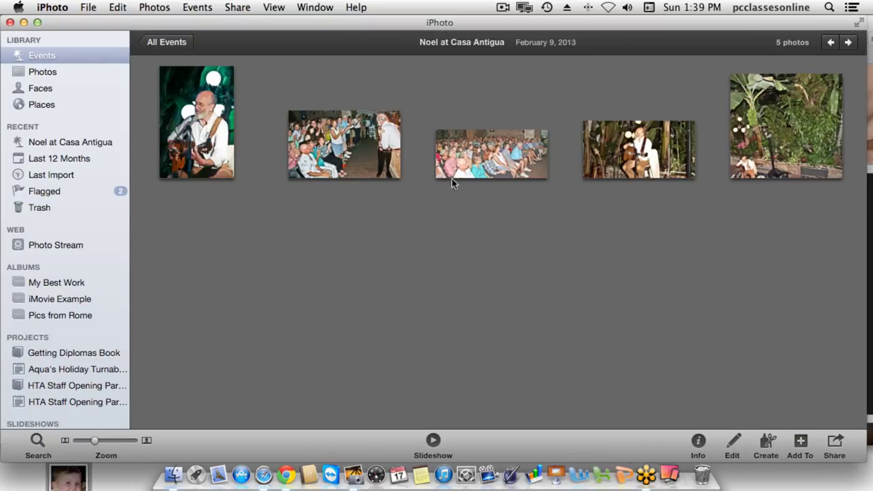
pyautogui.doubleClick(346, 160)
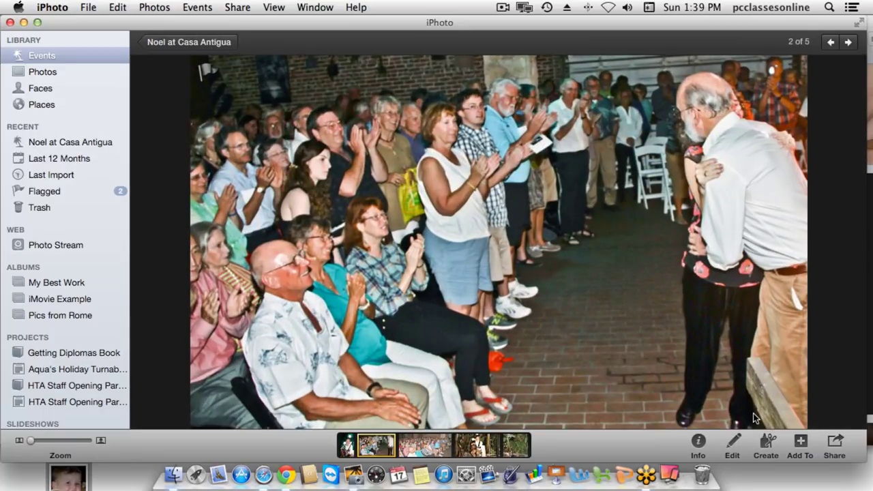
pyautogui.click(733, 446)
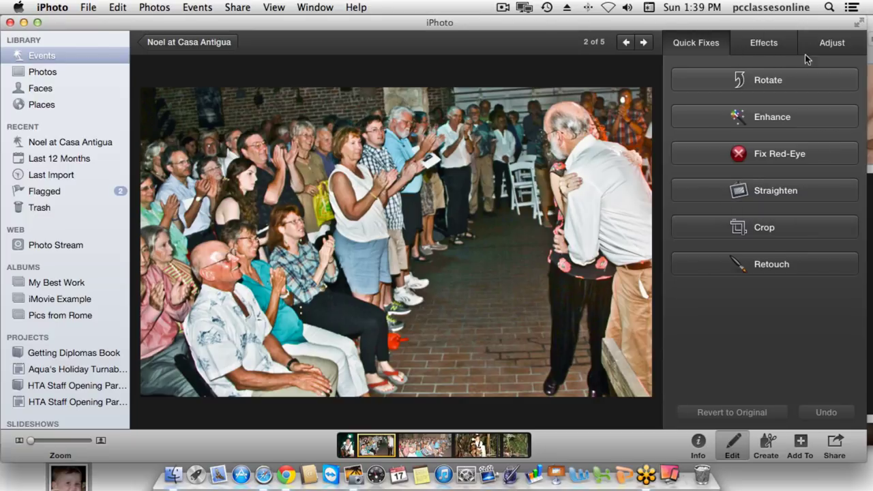
pyautogui.click(755, 47)
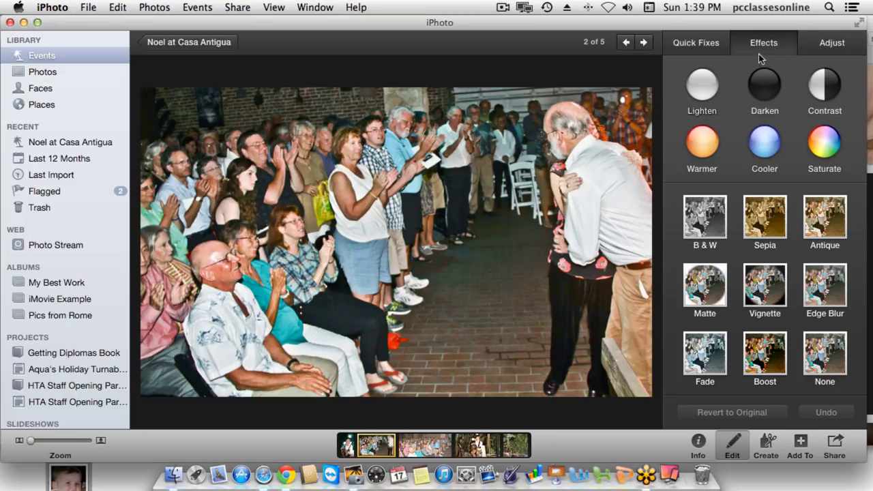
pyautogui.click(842, 49)
pyautogui.click(784, 44)
pyautogui.click(9, 22)
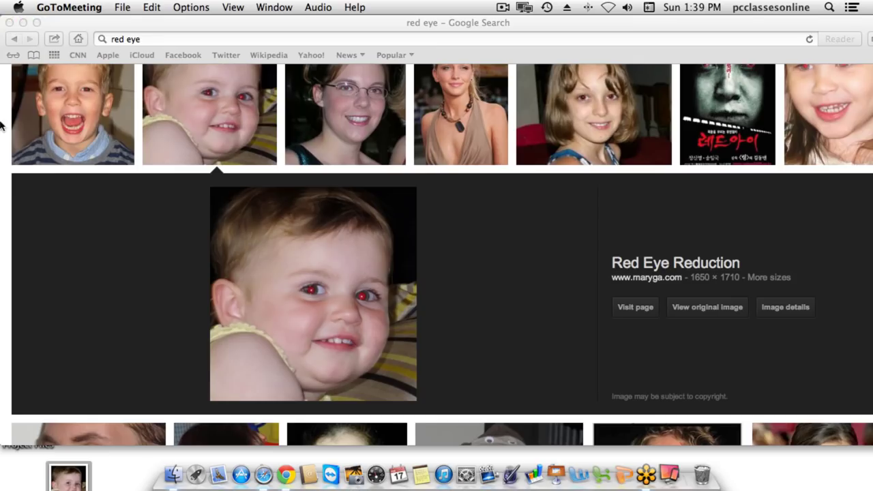
# - Switch to Safari and replace the "red eye" image search with a Google Images search for "sunset"
pyautogui.click(80, 234)
pyautogui.click(125, 107)
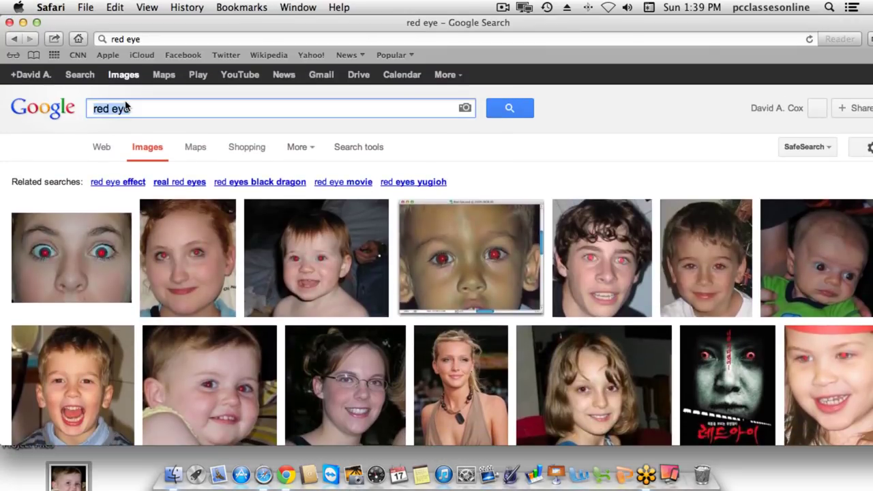
pyautogui.write('sunset')
pyautogui.press('Return')
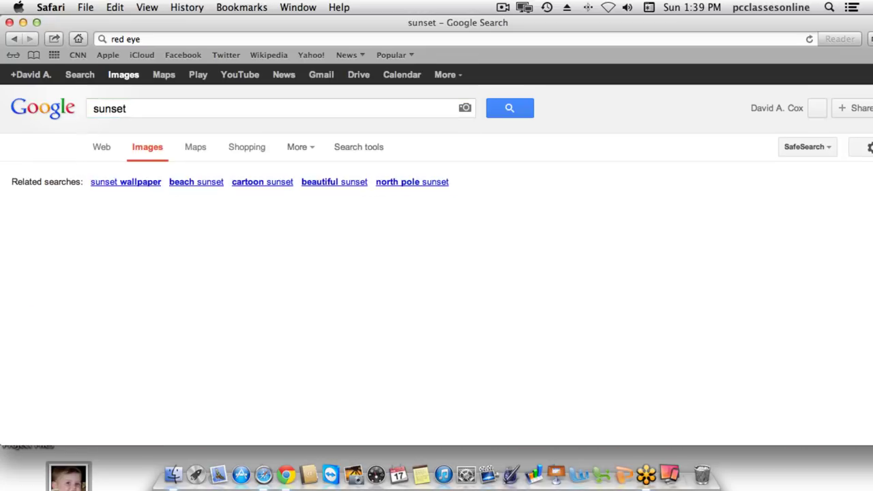
# - Find the North Beach at Fort De Soto sunset picture among the image results and open its original full-size version
pyautogui.scroll(-5, 395, 355)
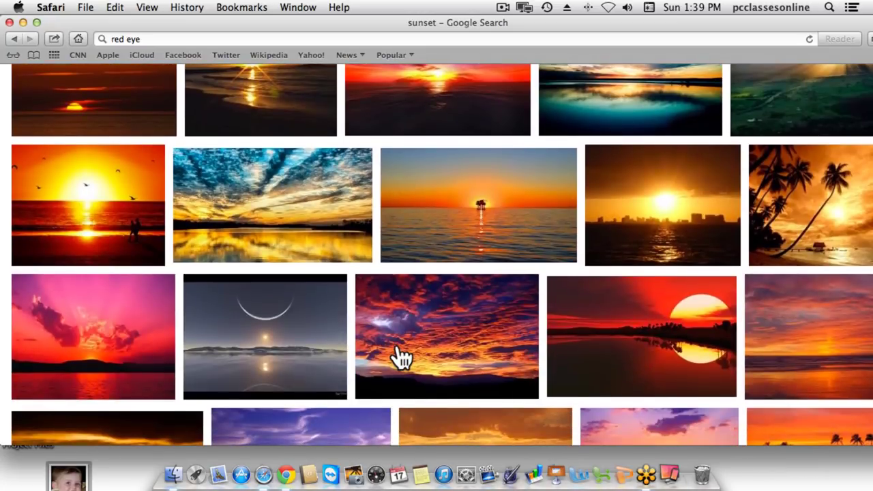
pyautogui.scroll(-7, 401, 358)
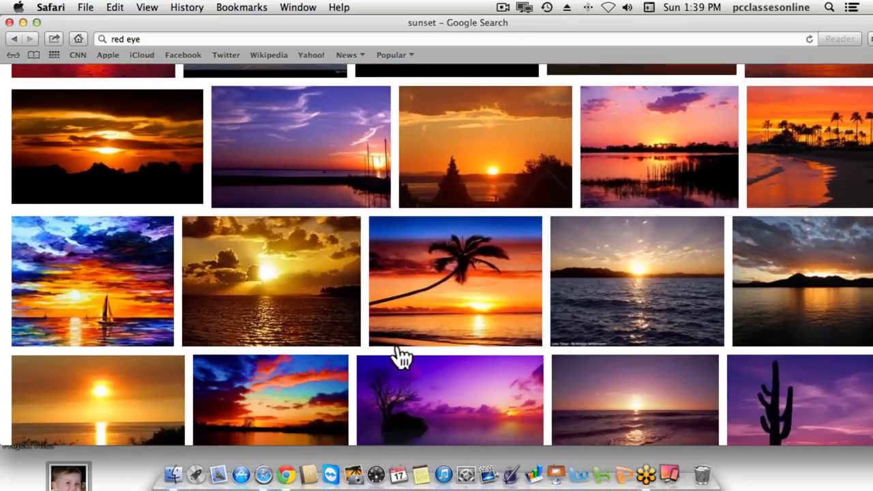
pyautogui.scroll(-3, 401, 358)
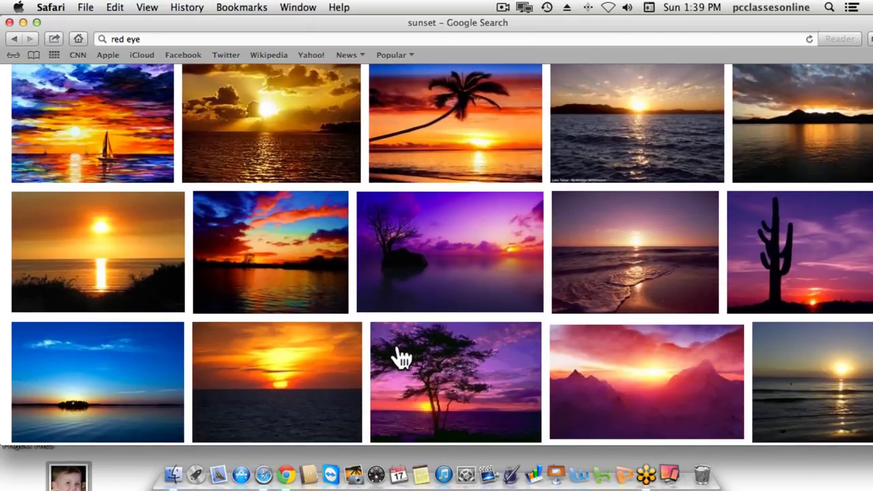
pyautogui.scroll(-10, 401, 358)
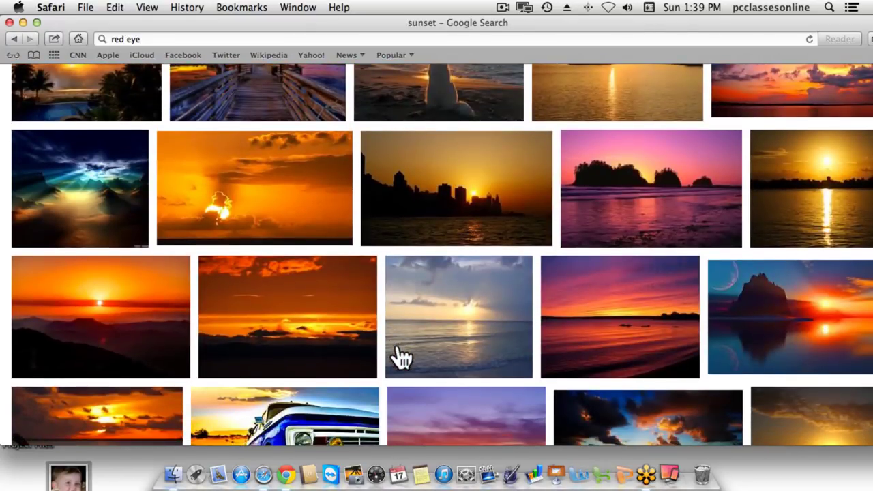
pyautogui.click(436, 325)
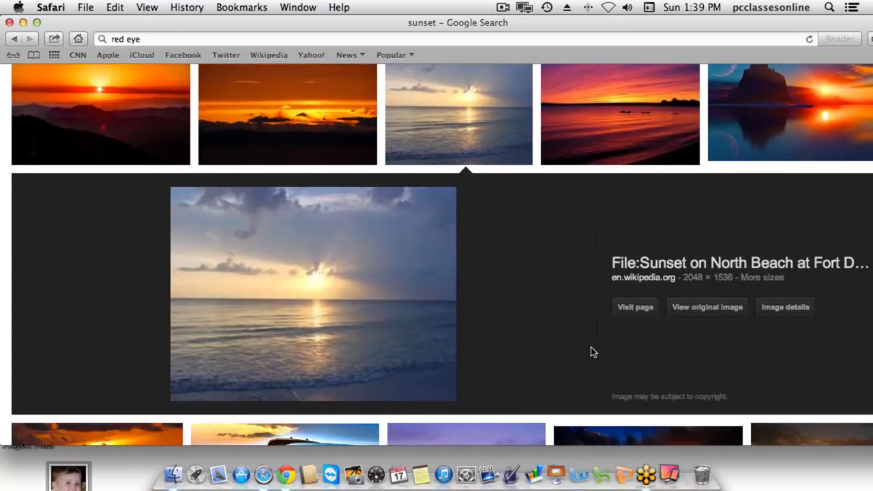
pyautogui.click(707, 310)
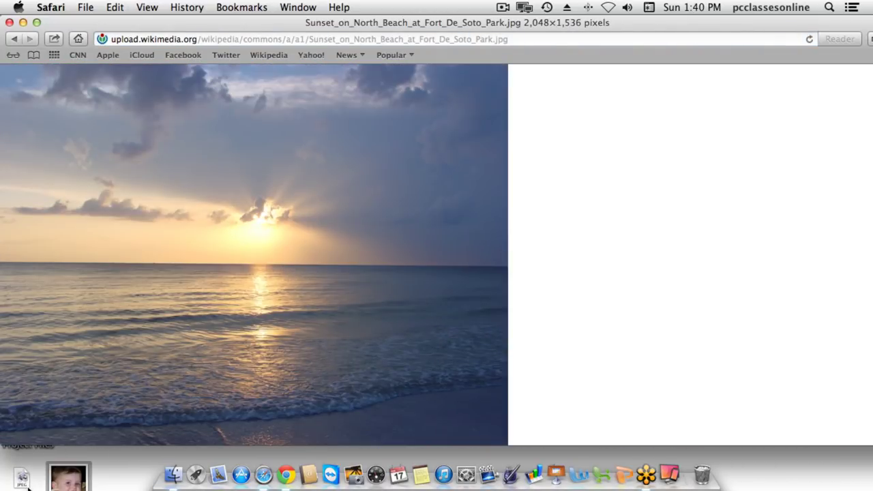
# - Import the sunset picture from the desktop into iPhoto, and close the Safari window
pyautogui.moveTo(22, 486); pyautogui.dragTo(23, 486)
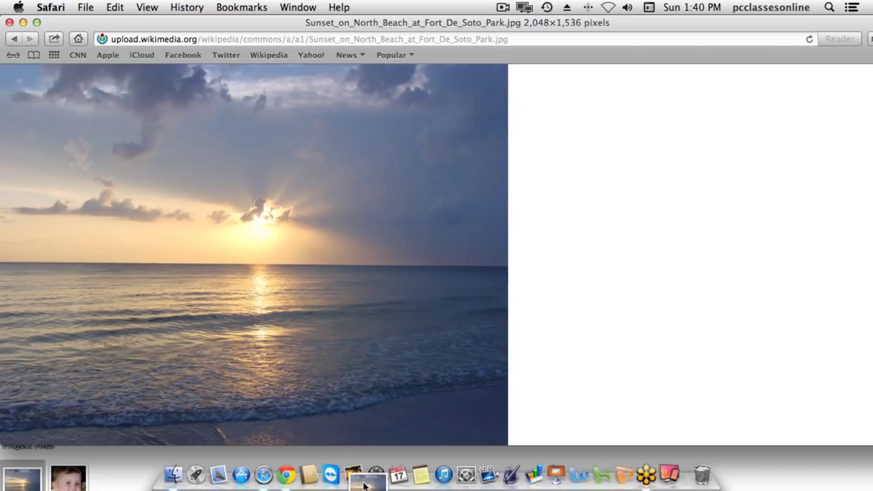
pyautogui.click(358, 484)
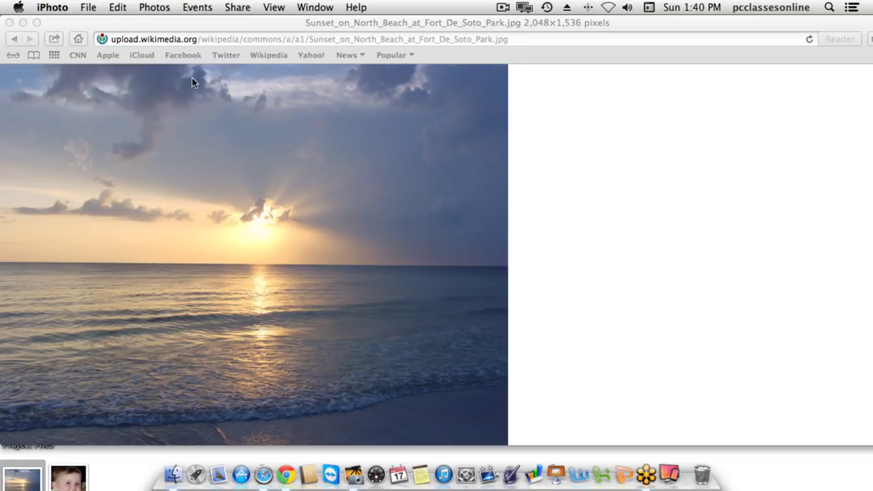
pyautogui.click(86, 21)
pyautogui.press('super+w')
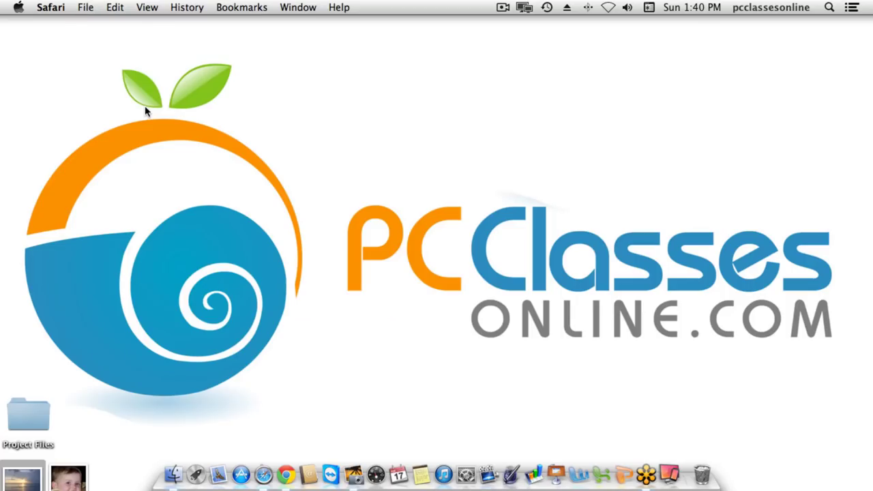
# - Switch to iPhoto and open the newly imported sunset photo for editing with the effects displayed
pyautogui.click(347, 472)
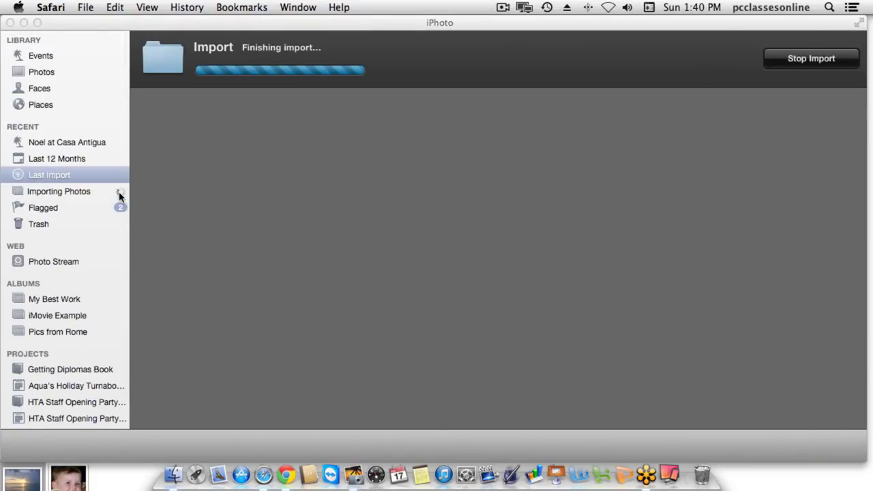
pyautogui.doubleClick(183, 126)
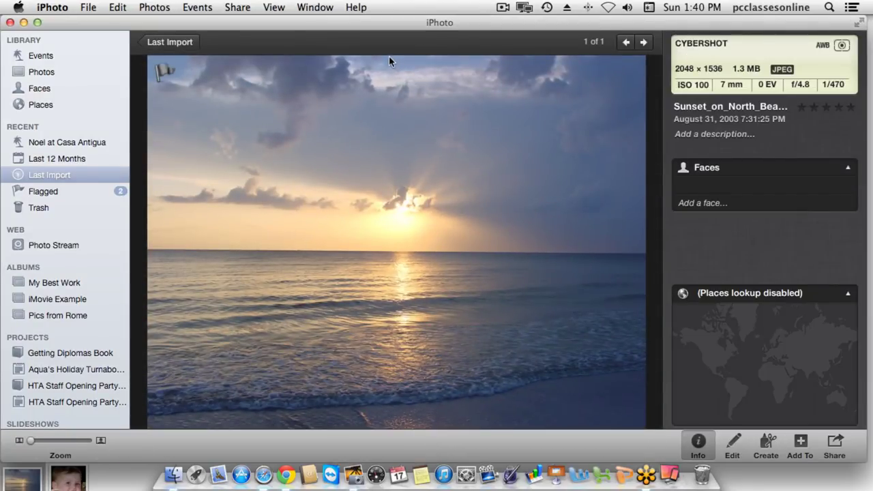
pyautogui.click(727, 444)
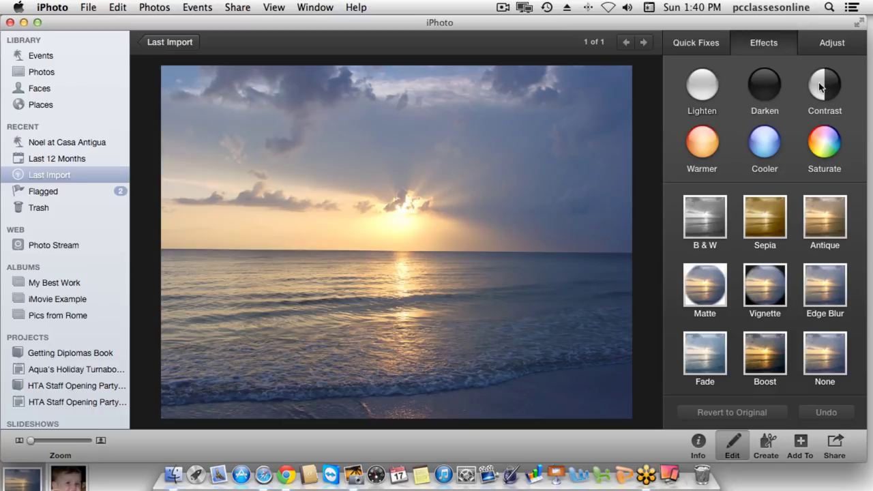
# - Apply the Cooler effect to the sunset photo repeatedly to give it a strong blue cast
pyautogui.click(766, 145)
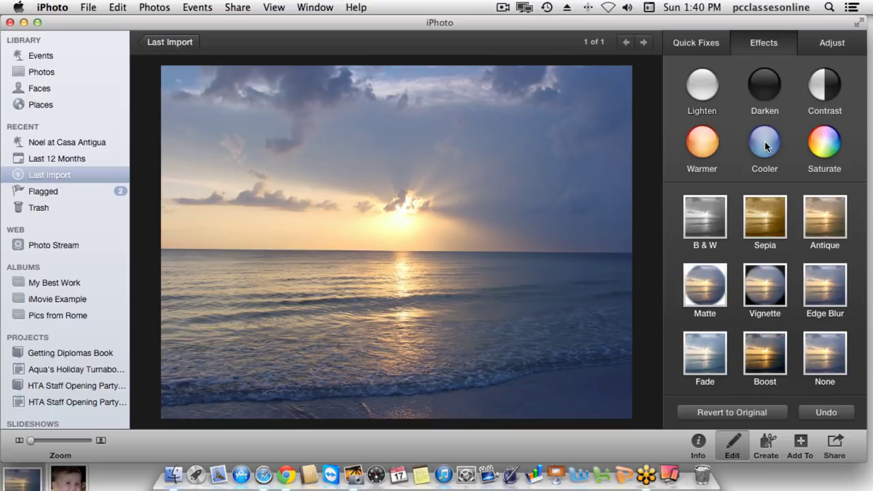
pyautogui.click(765, 145)
pyautogui.click(765, 145)
pyautogui.click(764, 146)
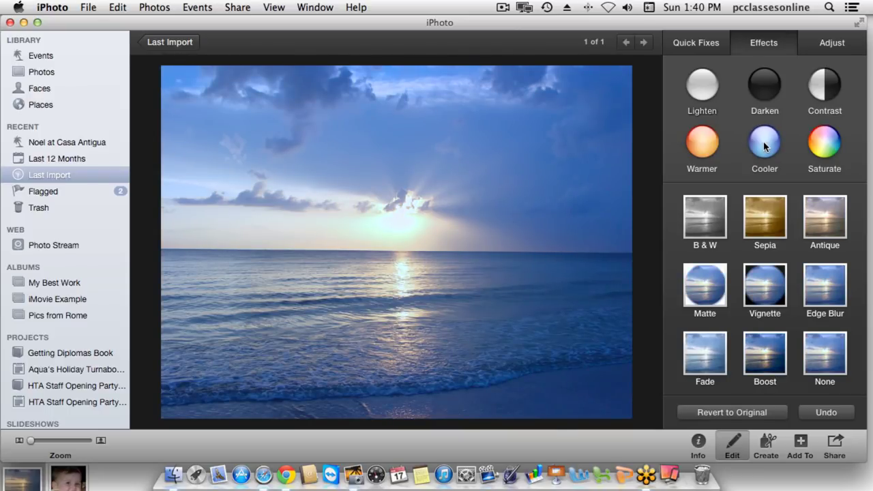
# - Apply the Warmer effect to the sunset photo repeatedly until it has a golden tone
pyautogui.click(709, 144)
pyautogui.click(709, 143)
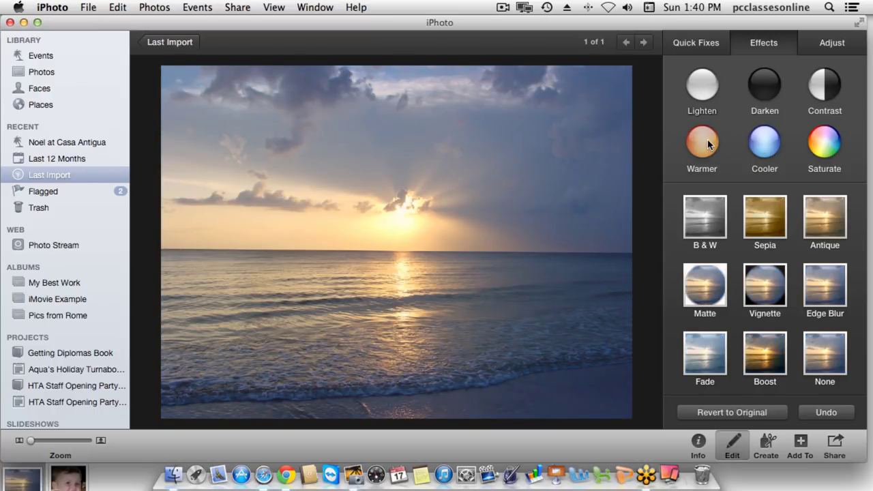
pyautogui.click(709, 144)
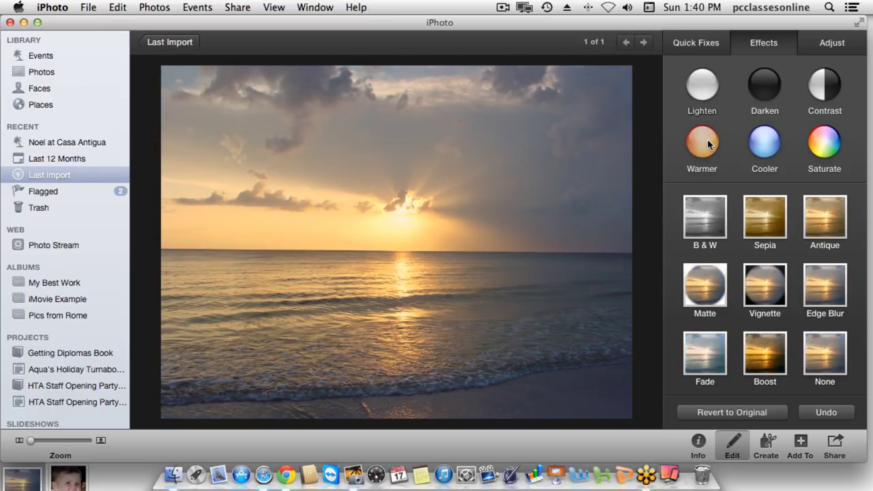
pyautogui.click(709, 144)
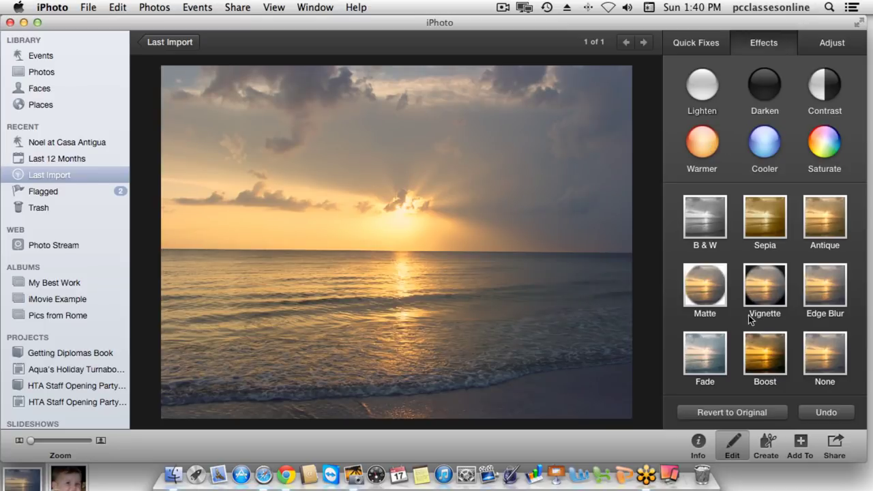
# - Try the B & W effect on the sunset photo and undo it
pyautogui.press('shift')
pyautogui.click(705, 215)
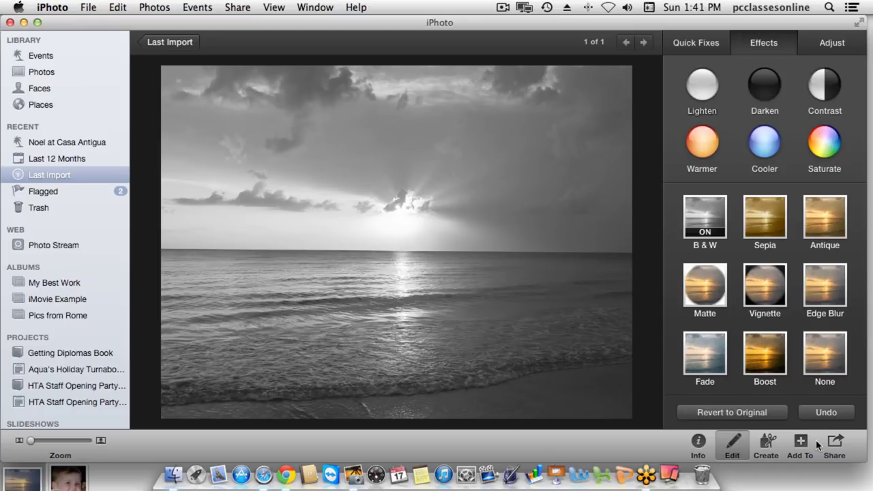
pyautogui.press('super+z')
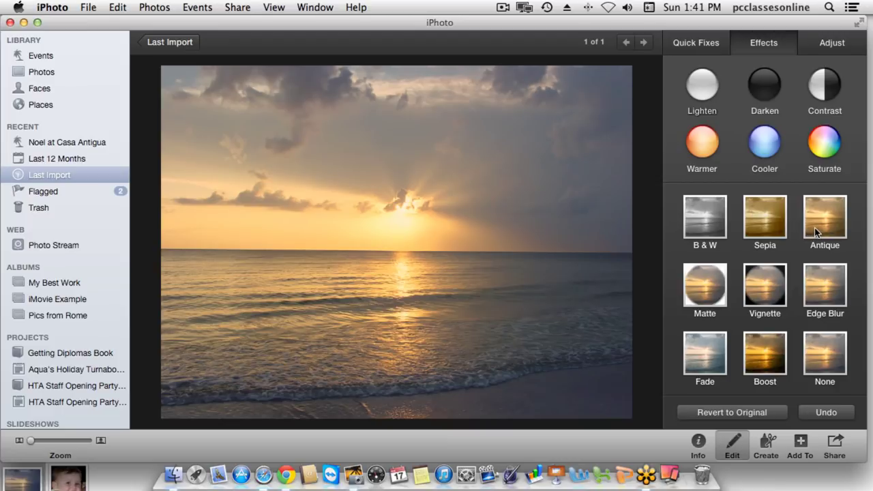
# - Apply the Edge Blur effect to the sunset photo and raise its strength to 11
pyautogui.click(824, 285)
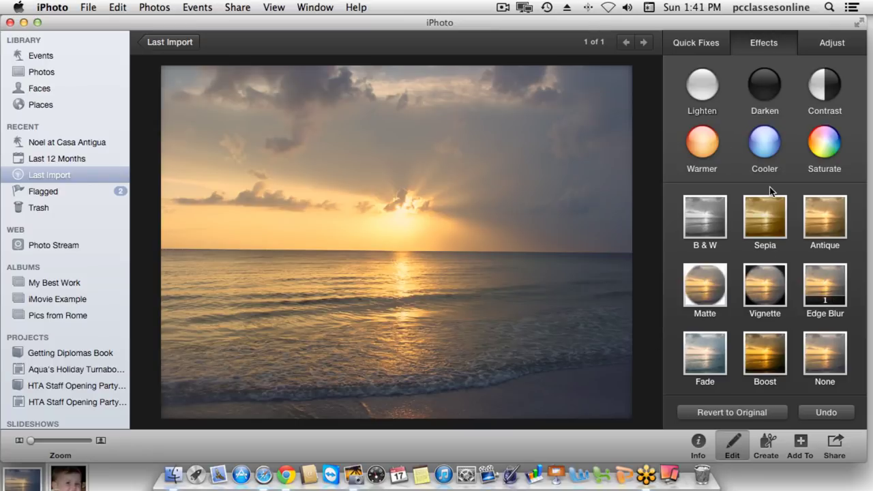
pyautogui.moveTo(835, 294)
pyautogui.click(836, 300)
pyautogui.click(835, 301)
pyautogui.click(836, 300)
pyautogui.click(835, 300)
pyautogui.click(836, 300)
pyautogui.click(835, 300)
pyautogui.click(835, 301)
pyautogui.click(835, 300)
pyautogui.click(835, 301)
pyautogui.click(835, 300)
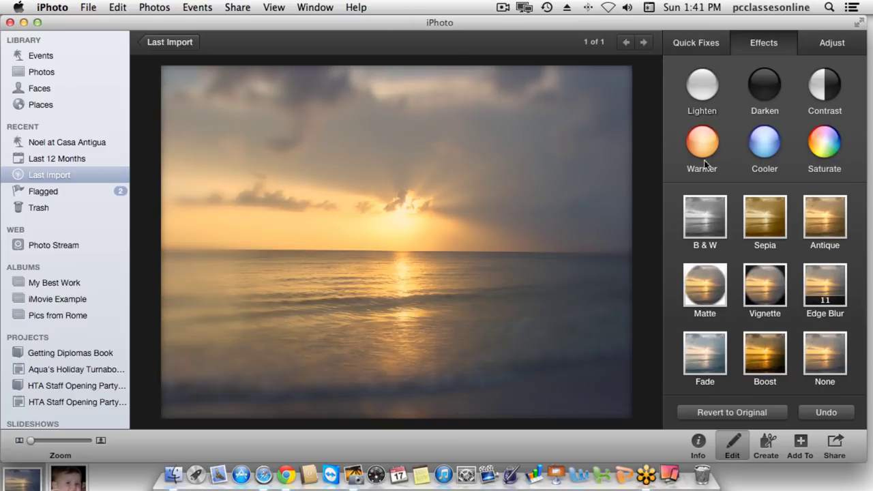
# - Reduce the sunset photo's Edge Blur strength to 2
pyautogui.click(815, 301)
pyautogui.click(815, 301)
pyautogui.click(815, 301)
pyautogui.click(815, 301)
pyautogui.click(815, 300)
pyautogui.click(816, 301)
pyautogui.click(816, 301)
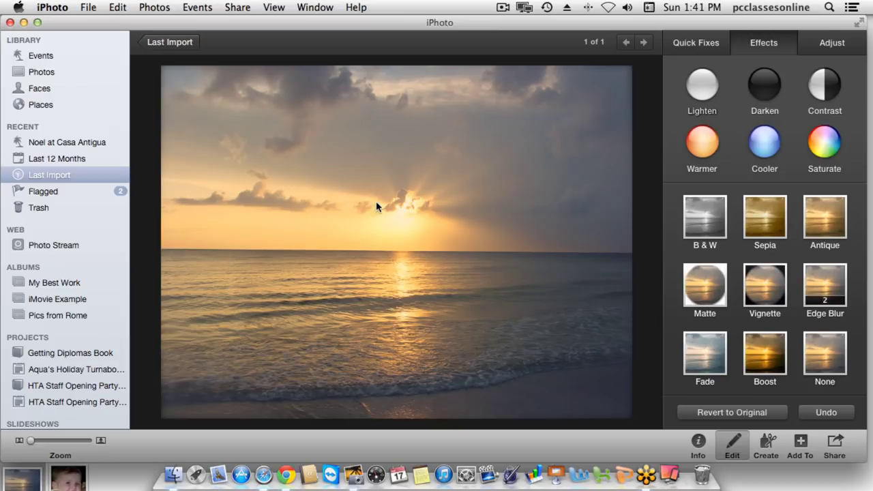
# - Try the Vignette, Matte and Fade effects on the sunset photo, and undo them
pyautogui.click(767, 282)
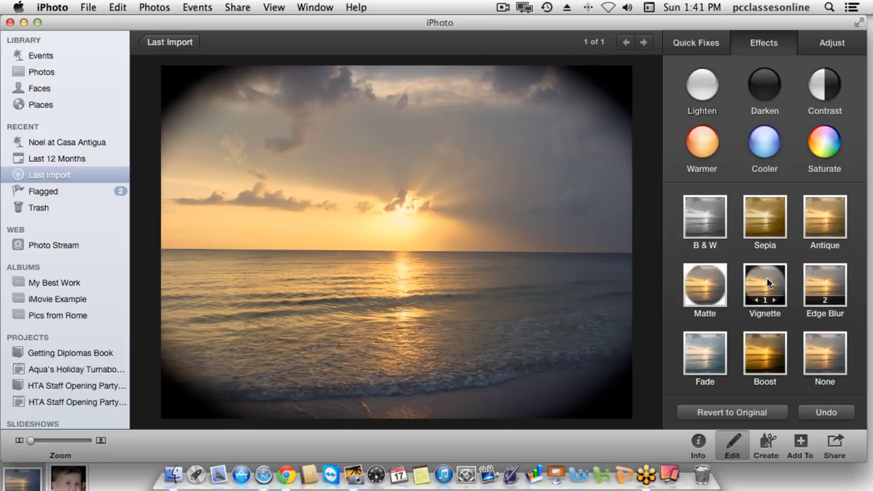
pyautogui.click(692, 283)
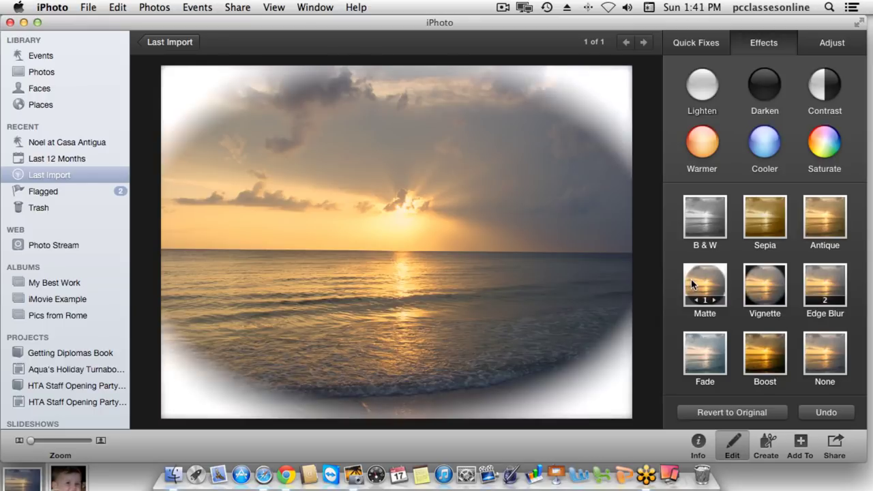
pyautogui.press('super+z')
pyautogui.click(704, 362)
pyautogui.press('super+z')
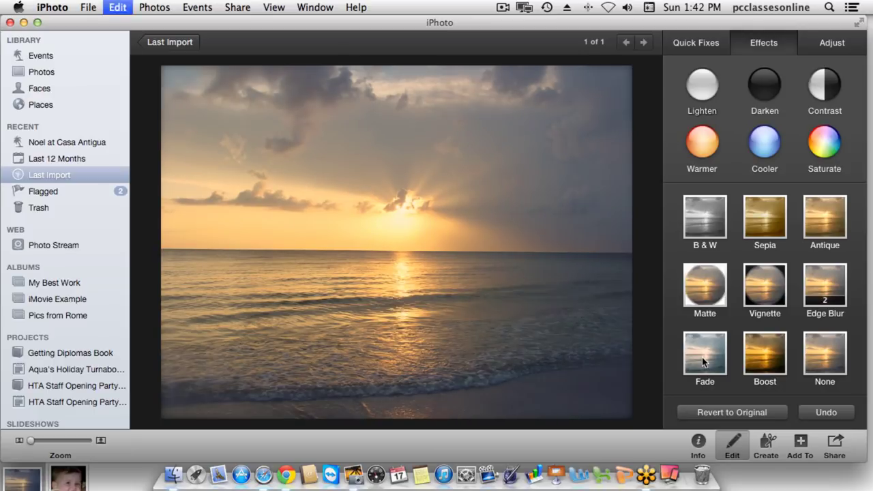
# - Apply the Boost effect to the sunset photo and strengthen it repeatedly
pyautogui.click(763, 344)
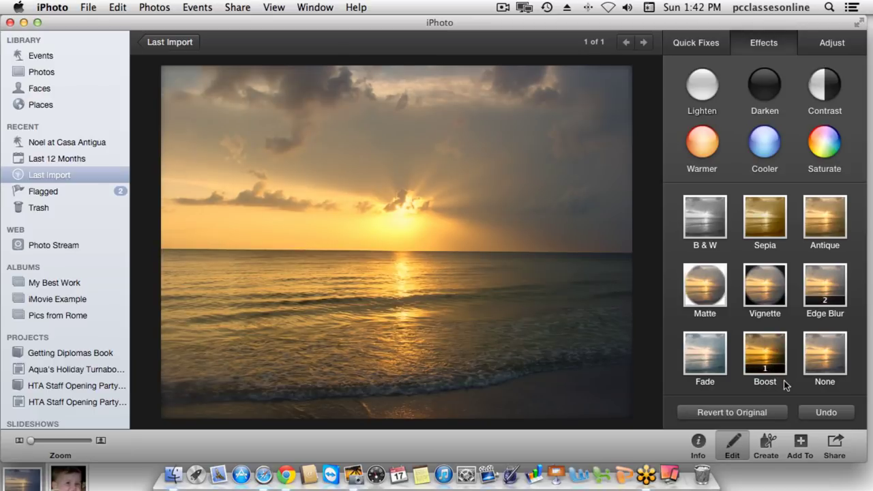
pyautogui.click(774, 368)
pyautogui.click(774, 368)
pyautogui.click(774, 368)
pyautogui.click(774, 368)
pyautogui.click(773, 368)
pyautogui.click(773, 368)
pyautogui.click(774, 368)
pyautogui.click(774, 368)
# - Undo all the Boost applications on the sunset photo, and clear the remaining Edge Blur with the None effect
pyautogui.press('super+z')
pyautogui.press('super+z')
pyautogui.press('super+z')
pyautogui.press('super+z')
pyautogui.press('super+z')
pyautogui.press('super+z')
pyautogui.press('super+z')
pyautogui.press('super+z')
pyautogui.press('super+z')
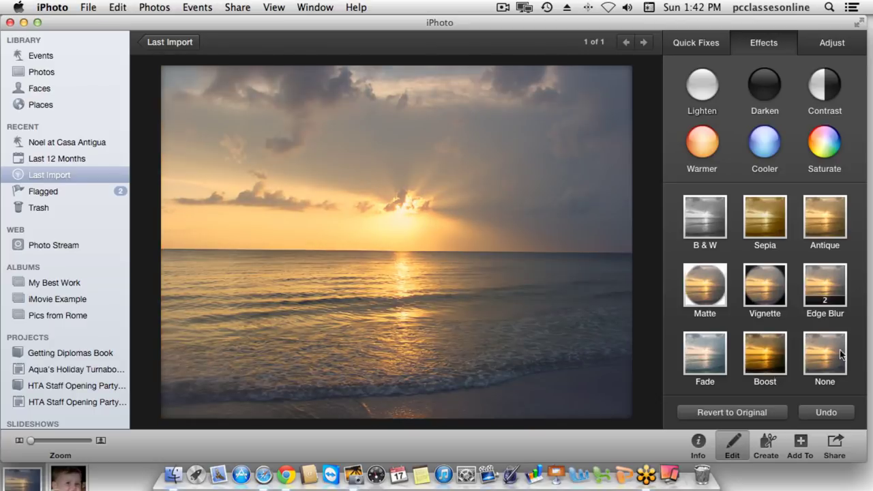
pyautogui.click(831, 356)
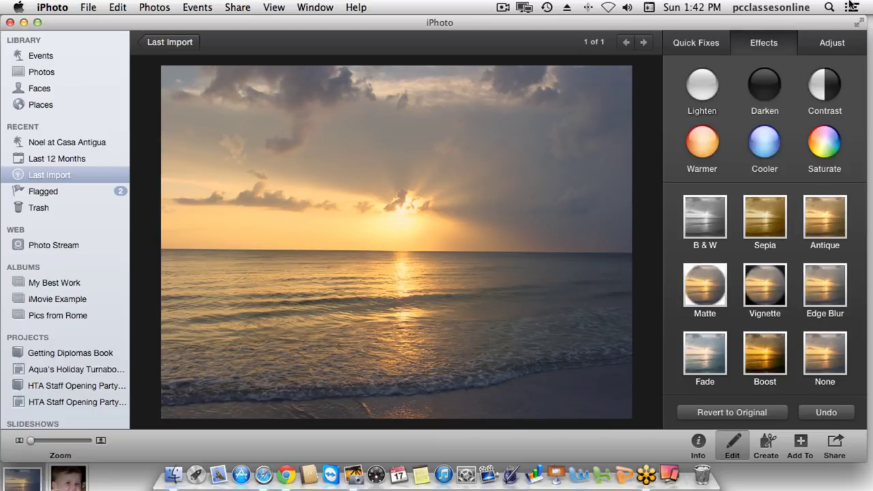
# - Adjust the sunset photo's exposure to 0.17, contrast to 6 and saturation to 72
pyautogui.click(839, 42)
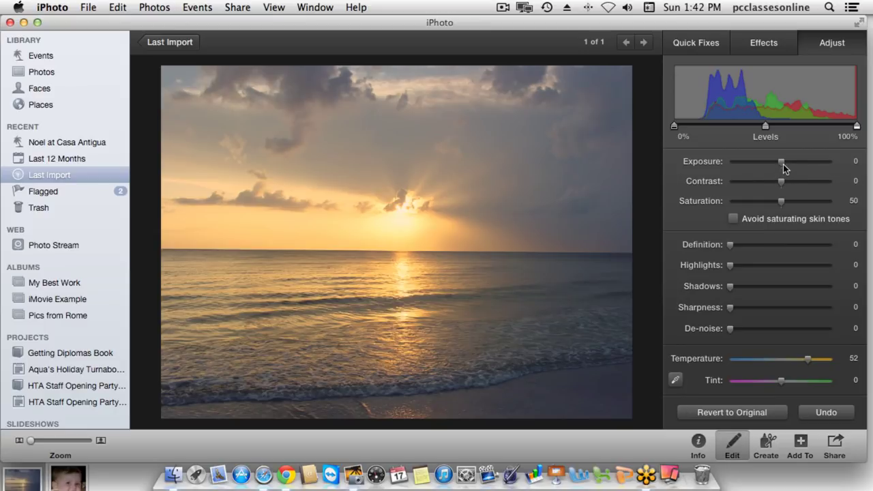
pyautogui.moveTo(782, 163); pyautogui.dragTo(786, 164)
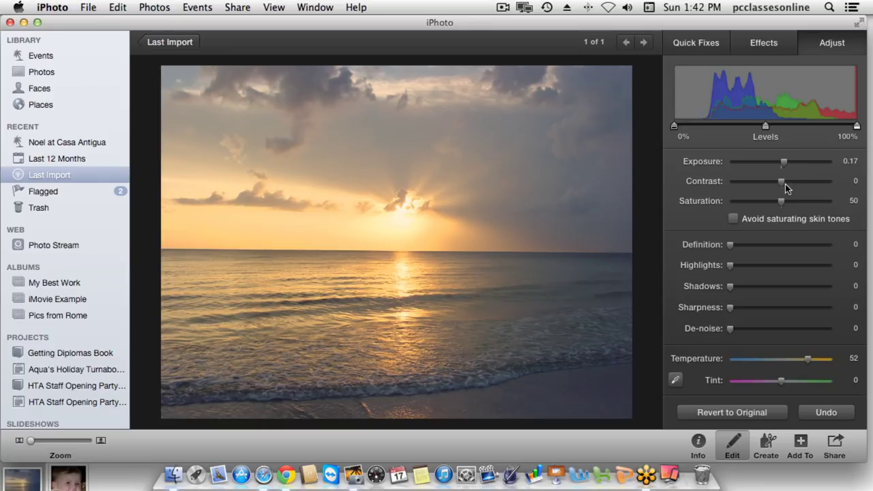
pyautogui.moveTo(782, 182); pyautogui.dragTo(718, 182)
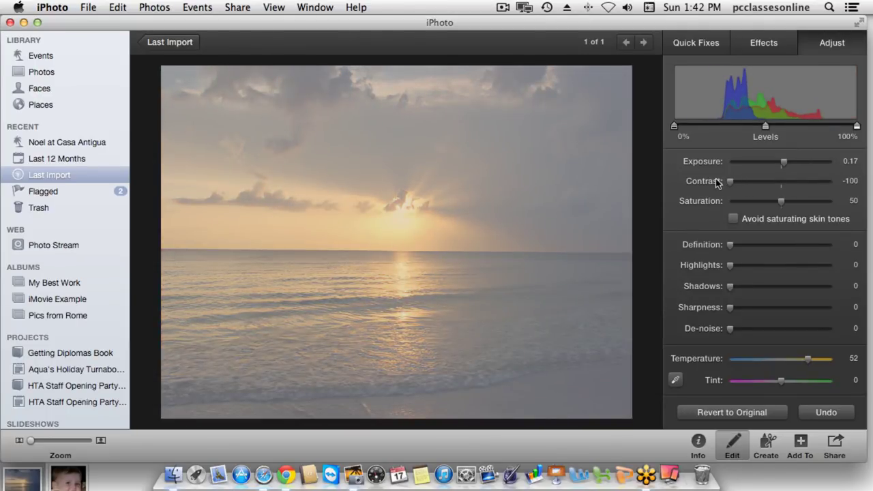
pyautogui.moveTo(717, 182); pyautogui.dragTo(784, 191)
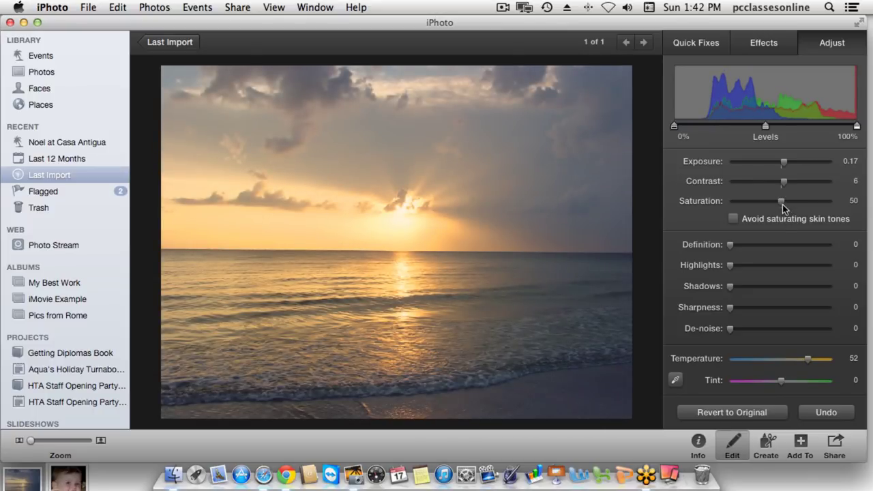
pyautogui.moveTo(782, 205); pyautogui.dragTo(806, 203)
pyautogui.moveTo(816, 204)
pyautogui.mouseDown()
pyautogui.moveTo(849, 198)
pyautogui.moveTo(798, 202)
pyautogui.moveTo(806, 212)
pyautogui.mouseUp()
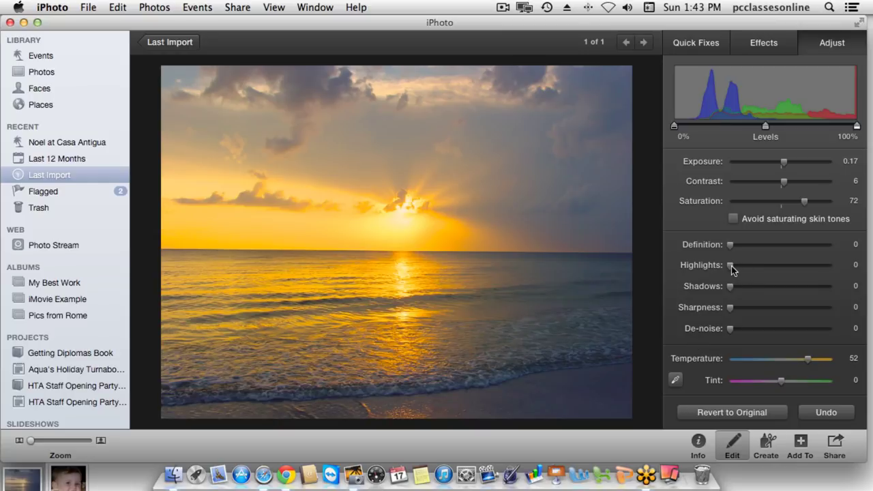
# - Set the sunset photo's shadows to 35 and its highlights to 35
pyautogui.moveTo(734, 287); pyautogui.dragTo(768, 307)
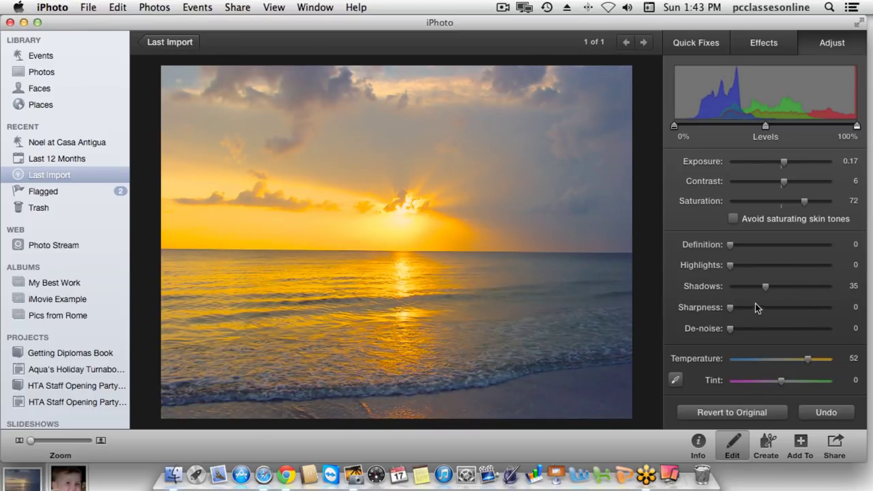
pyautogui.moveTo(730, 265); pyautogui.dragTo(800, 267)
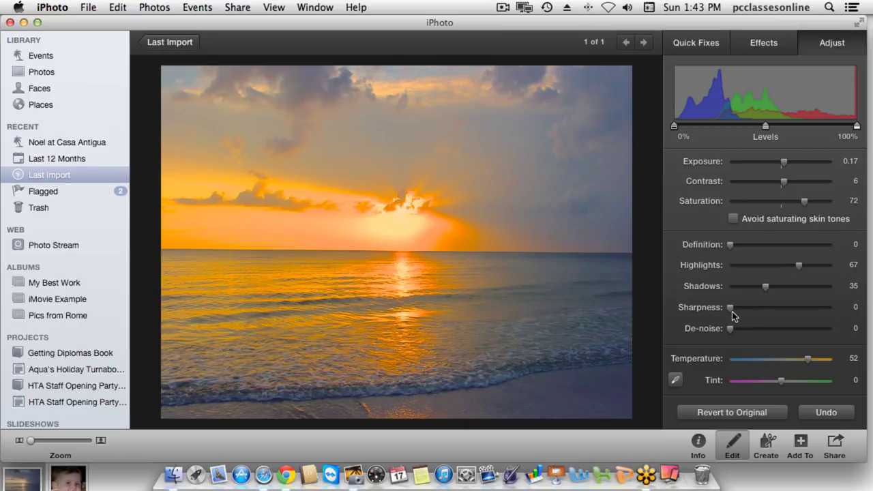
pyautogui.moveTo(743, 310); pyautogui.dragTo(710, 313)
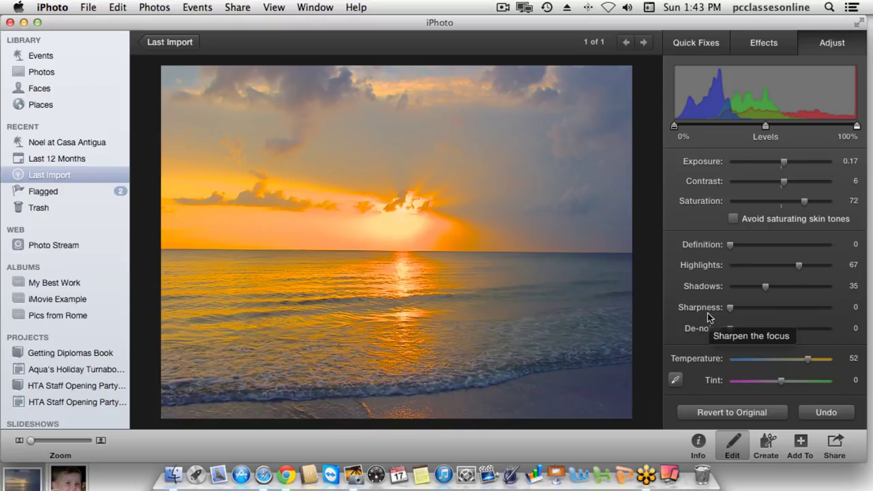
pyautogui.moveTo(798, 266); pyautogui.dragTo(765, 266)
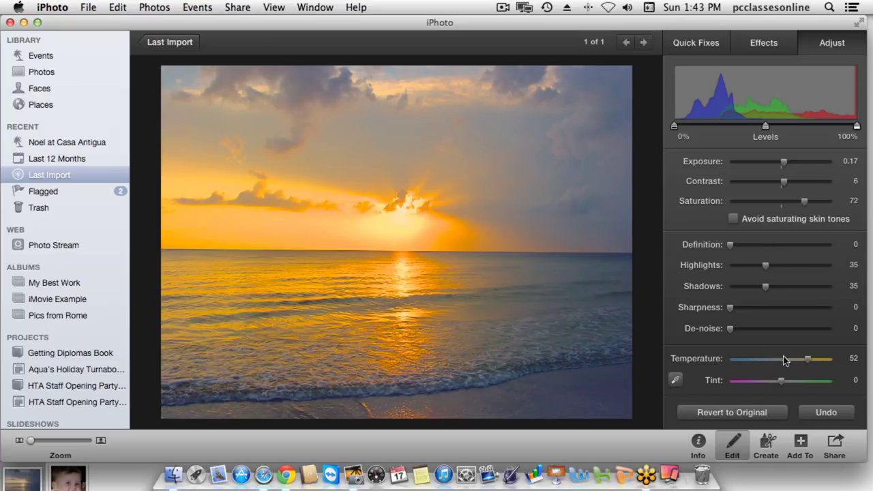
# - Shift the sunset photo's colours toward cool purple by setting the temperature to 4 and the tint to -42
pyautogui.moveTo(808, 360); pyautogui.dragTo(745, 388)
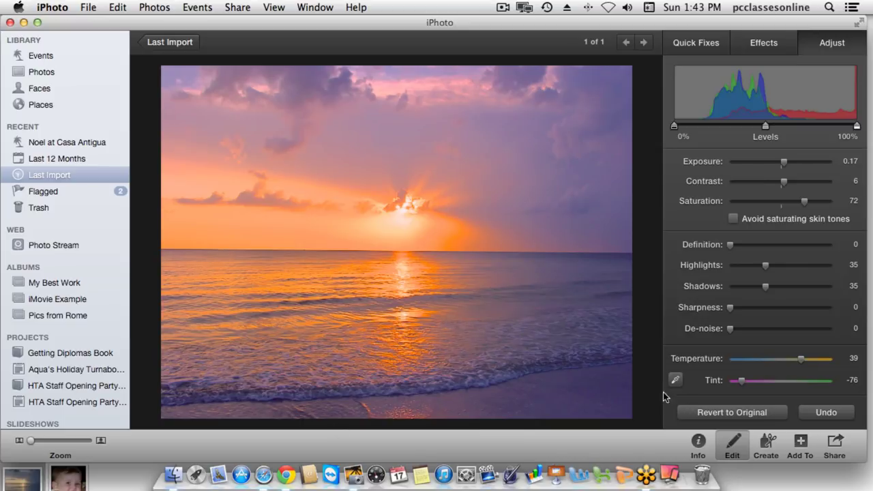
pyautogui.moveTo(741, 384); pyautogui.dragTo(756, 396)
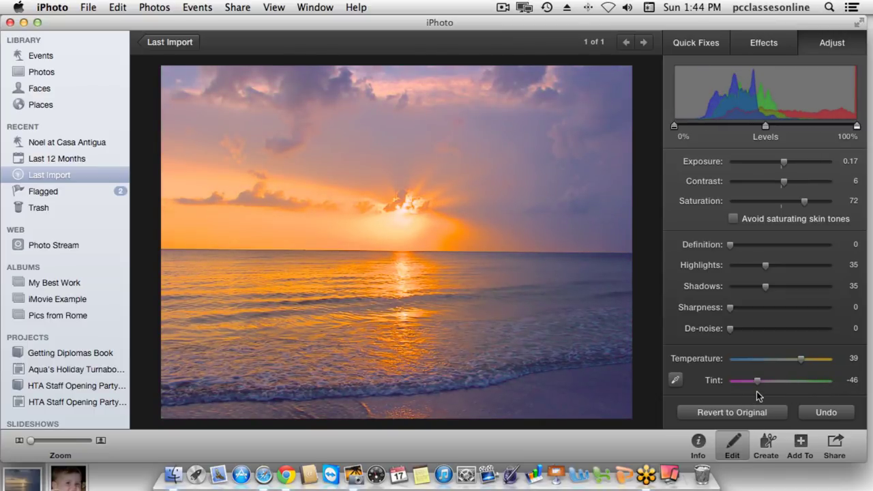
pyautogui.moveTo(804, 361)
pyautogui.mouseDown()
pyautogui.moveTo(766, 358)
pyautogui.moveTo(718, 371)
pyautogui.moveTo(834, 368)
pyautogui.moveTo(792, 372)
pyautogui.mouseUp()
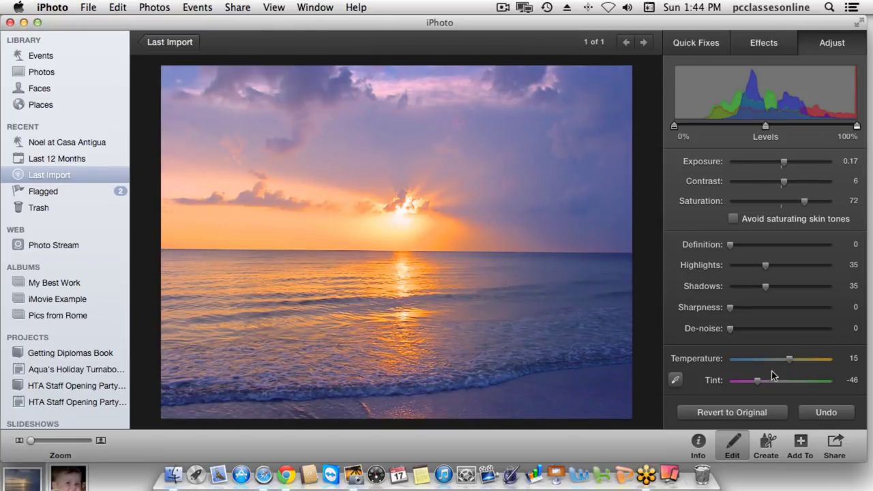
pyautogui.moveTo(758, 380); pyautogui.dragTo(783, 360)
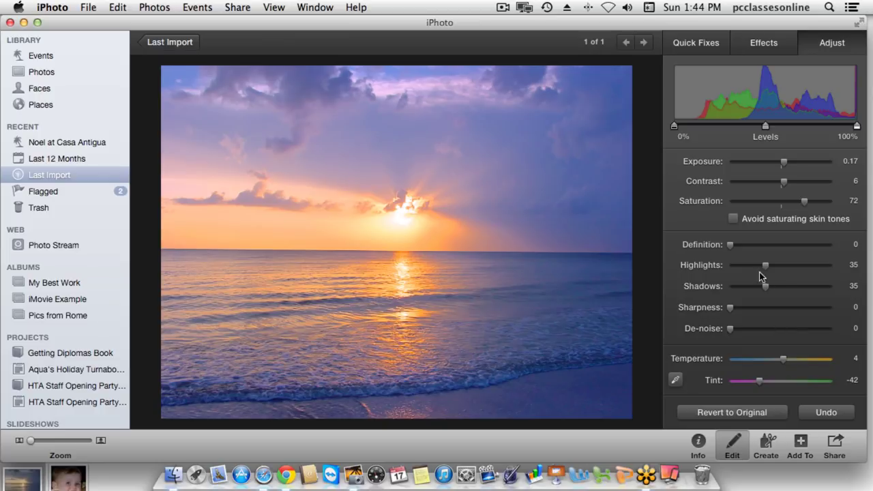
# - Set the sunset photo's definition to 12 and shadows to 13, and return to the Last Import thumbnails with nothing selected
pyautogui.moveTo(732, 244)
pyautogui.mouseDown()
pyautogui.moveTo(771, 248)
pyautogui.moveTo(744, 256)
pyautogui.mouseUp()
pyautogui.moveTo(761, 289); pyautogui.dragTo(741, 291)
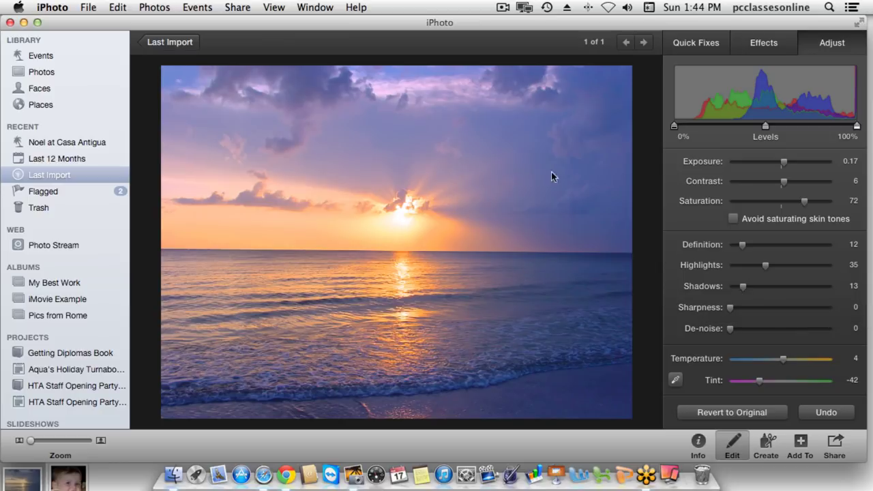
pyautogui.doubleClick(499, 200)
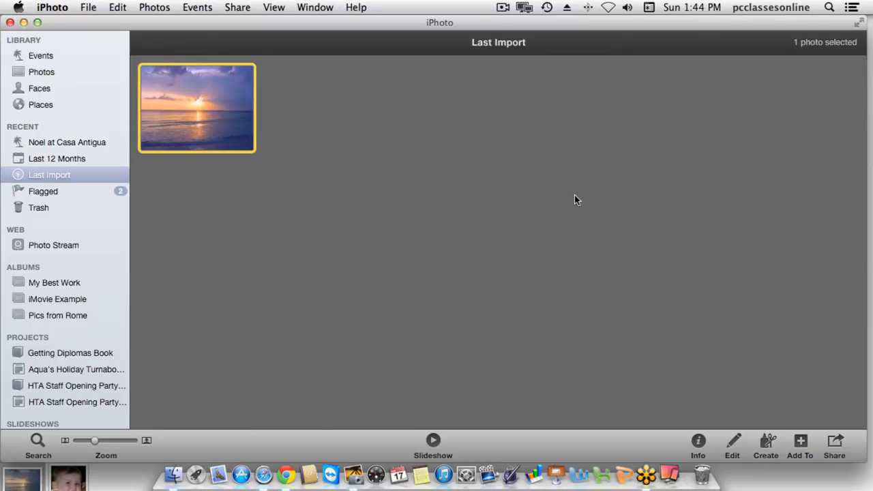
pyautogui.click(574, 195)
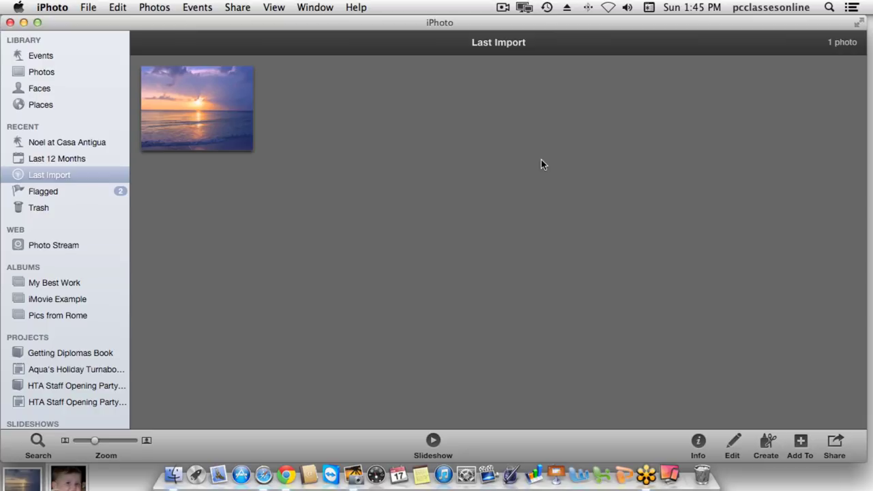
pyautogui.click(502, 8)
pyautogui.click(508, 41)
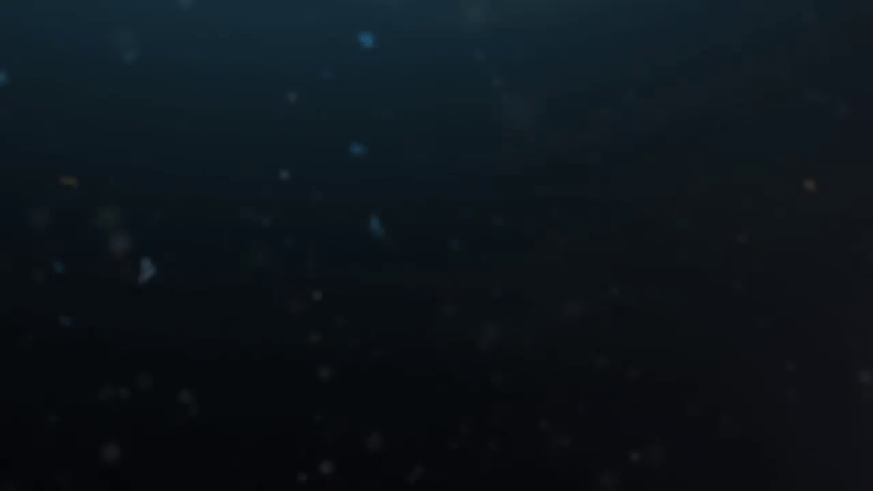